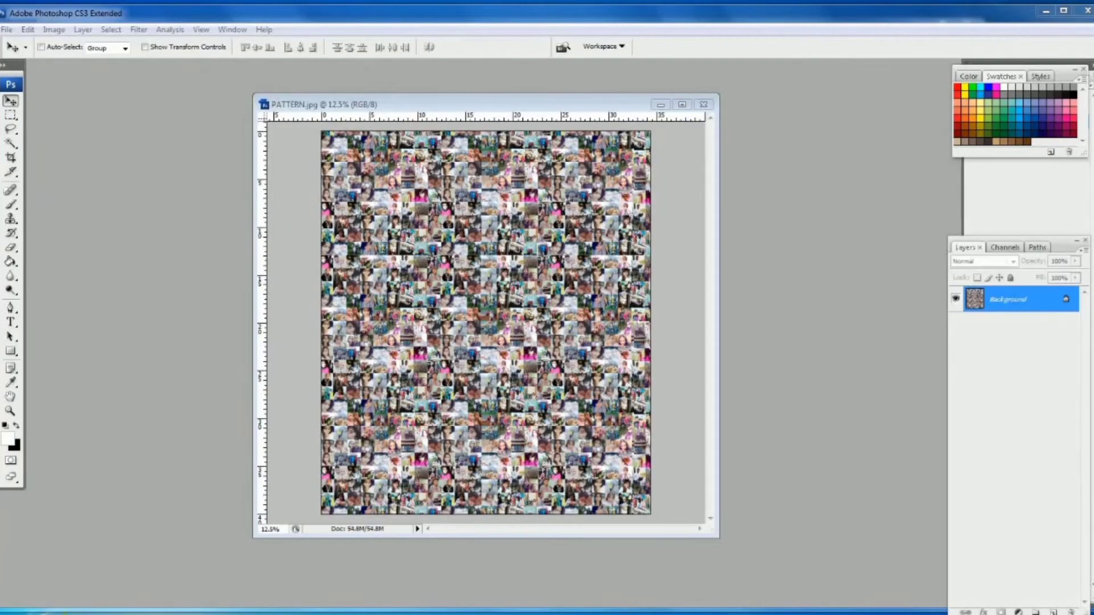
- Undock the Layers panel and float it beneath the Swatches panel
double_click(1066, 253)
left_click_drag(1066, 253, 1069, 203)
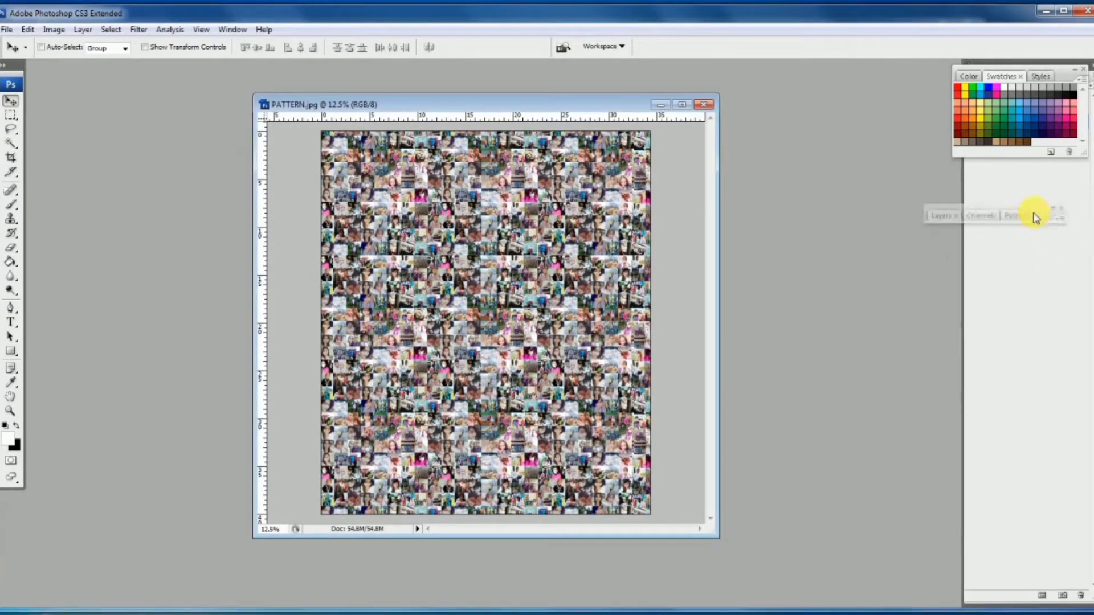
left_click_drag(1089, 74, 1085, 77)
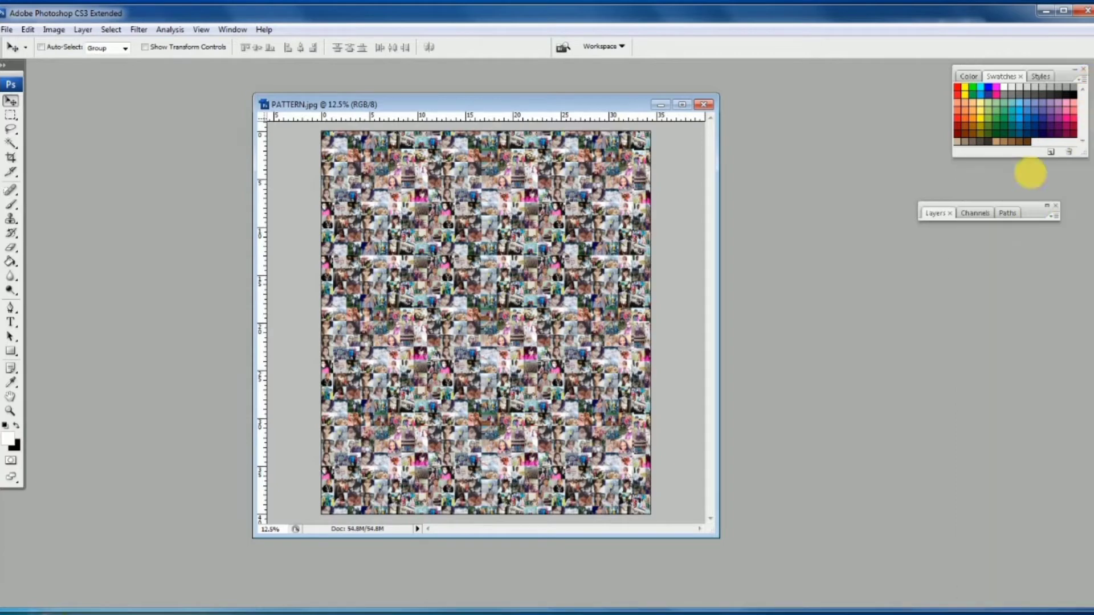
double_click(1036, 214)
left_click_drag(1046, 203, 1082, 167)
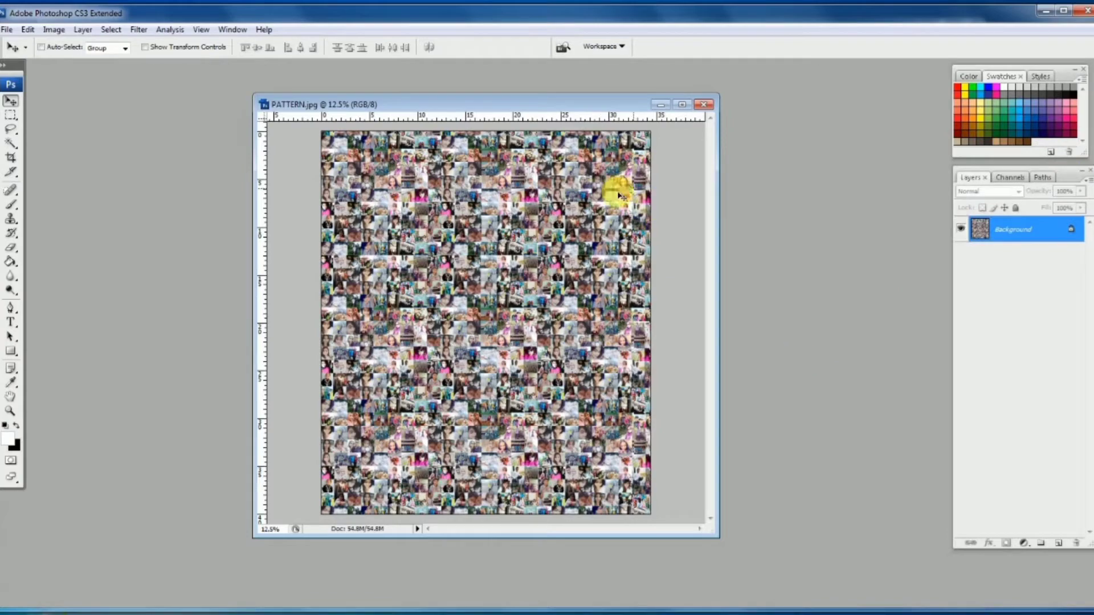
- Enlarge the PATTERN.jpg window and zoom in and out to inspect the mosaic tiles
left_click_drag(546, 105, 475, 80)
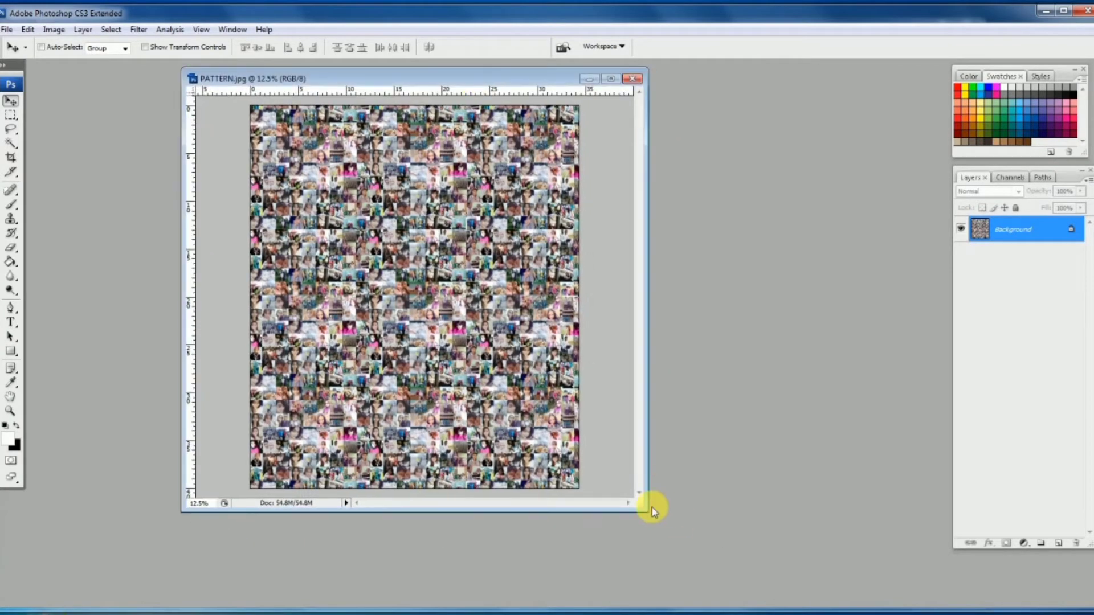
left_click_drag(650, 513, 861, 521)
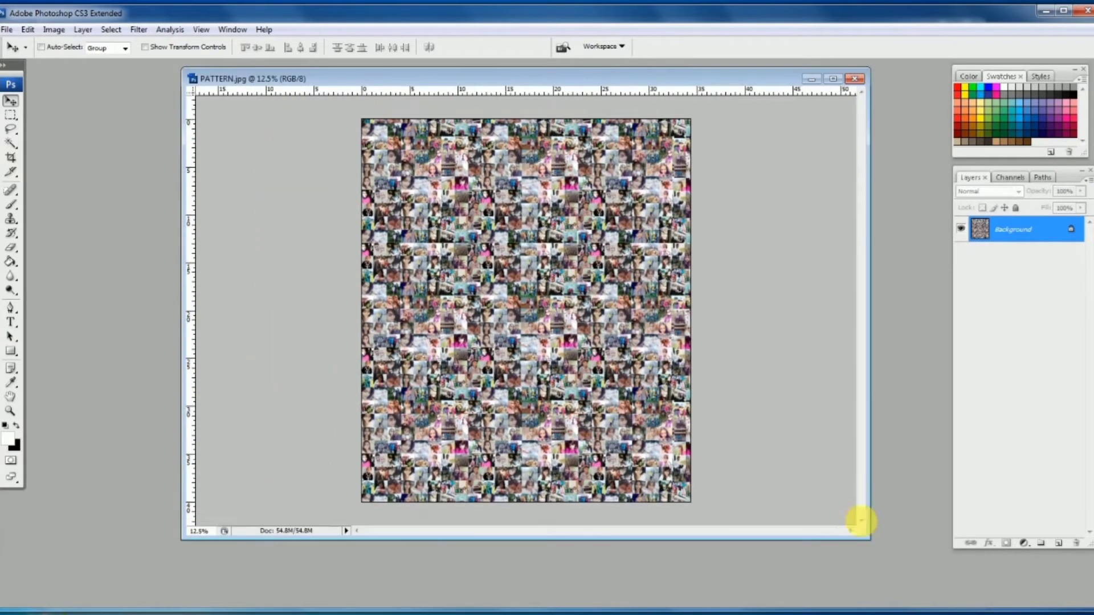
left_click(610, 400)
left_click(592, 344)
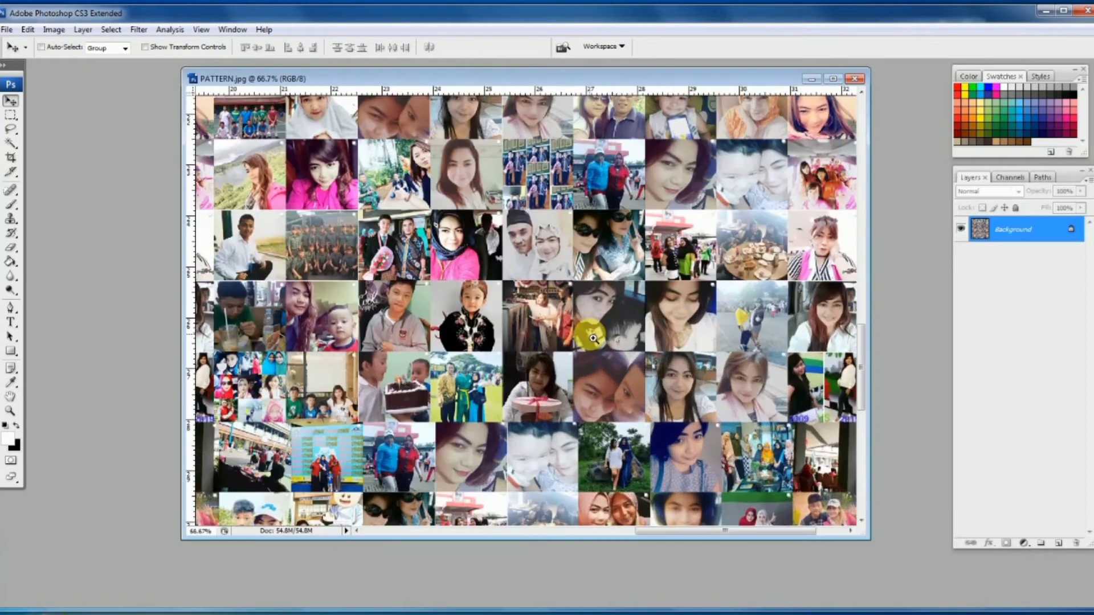
left_click(593, 339)
left_click(593, 338, "alt")
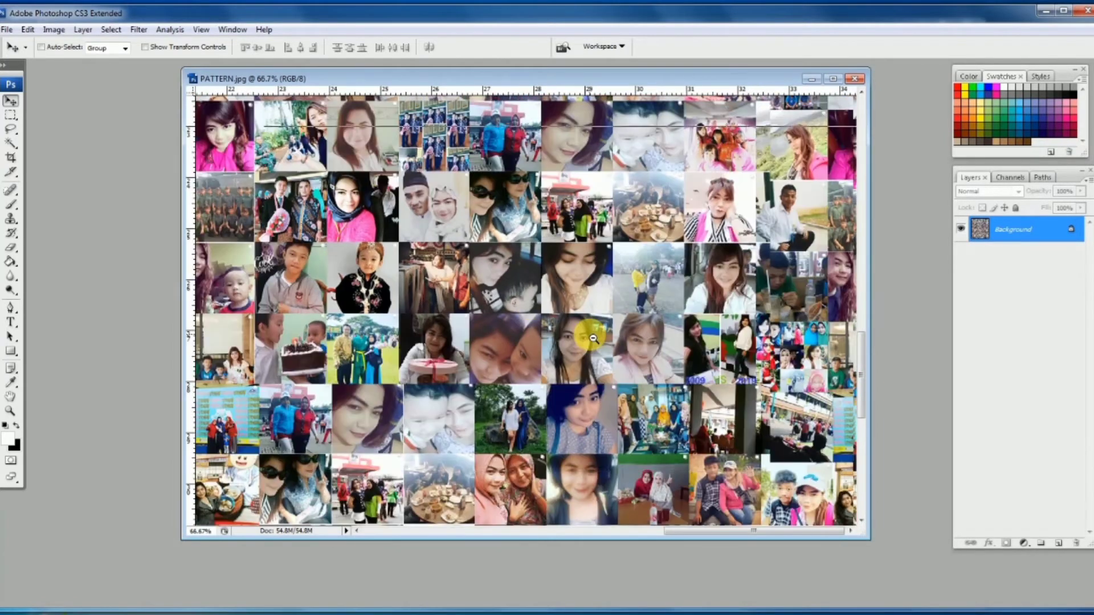
left_click(594, 339, "alt")
left_click(598, 344, "alt")
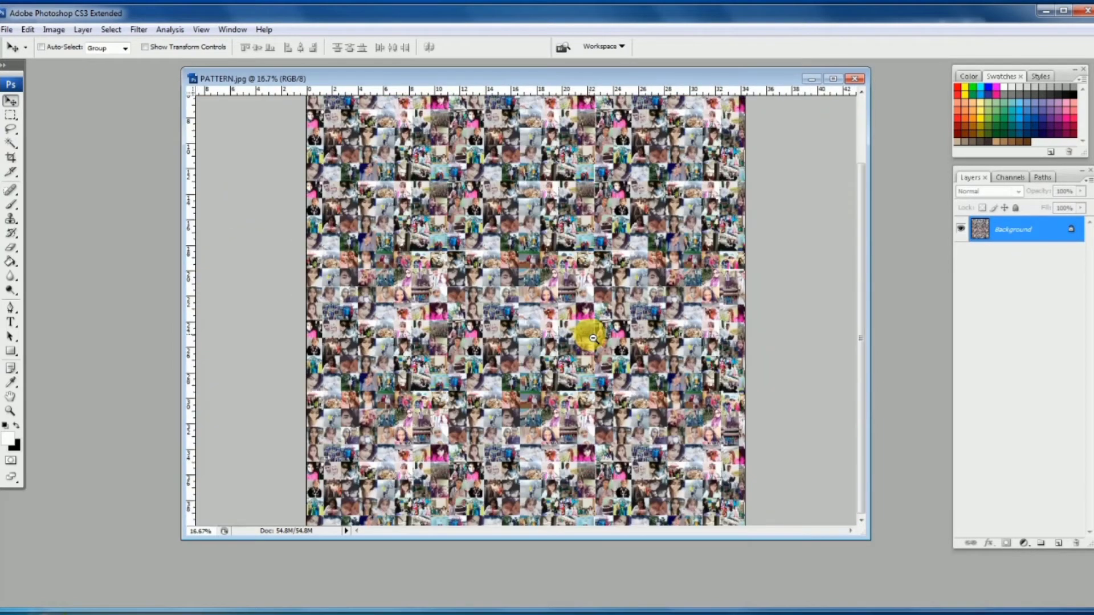
left_click(601, 347, "alt")
- Reshape and reposition the mosaic window so the whole mosaic fills it
mouse_move(870, 540)
left_mouse_down()
mouse_move(664, 498)
mouse_move(786, 569)
left_mouse_up()
left_click(442, 226)
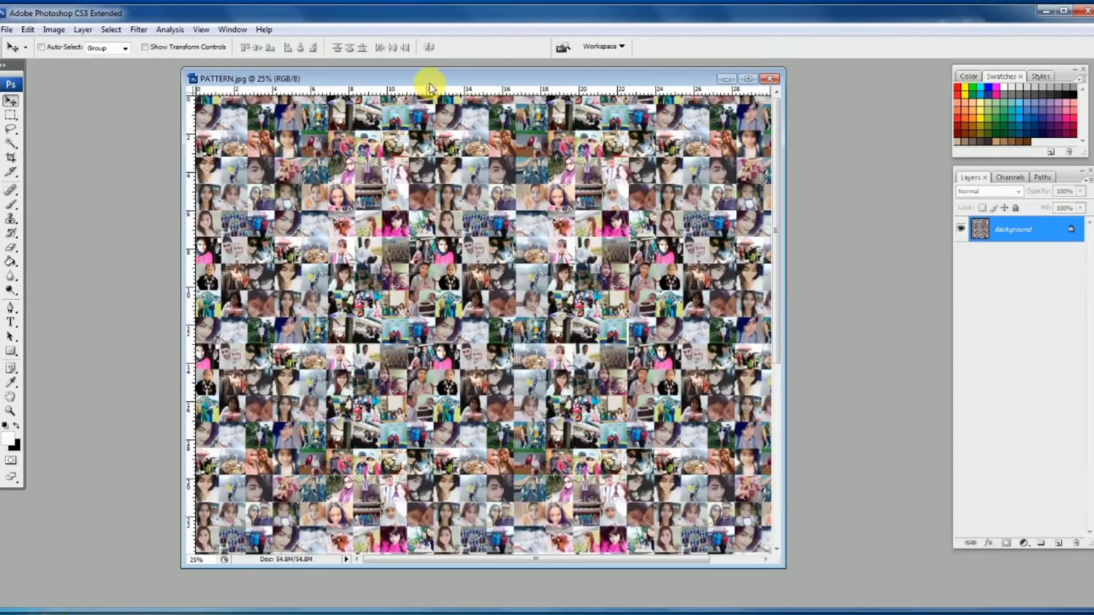
left_click_drag(412, 82, 280, 75)
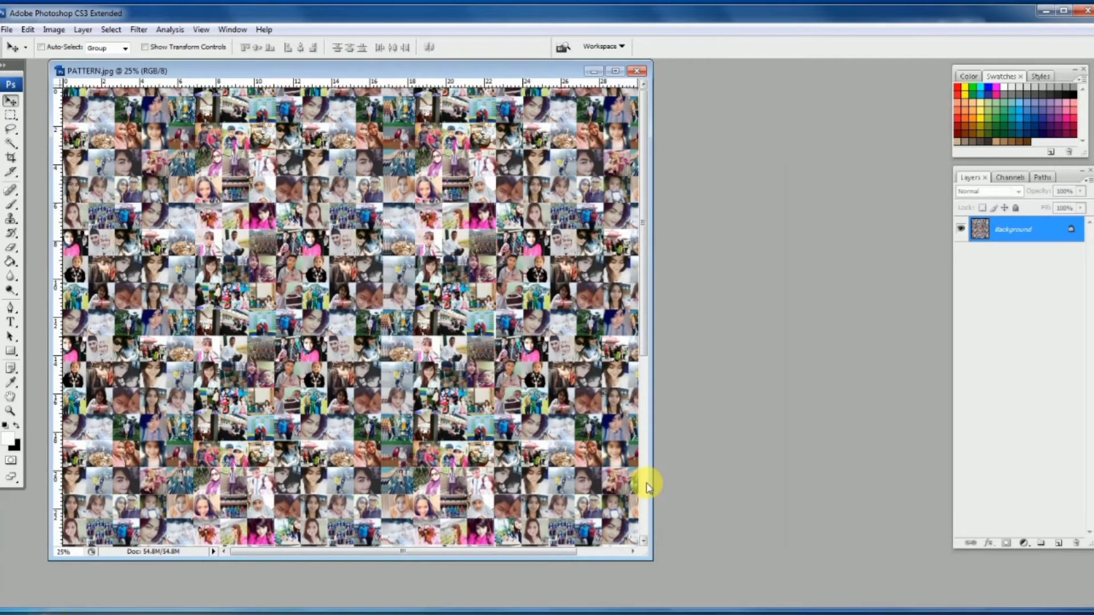
left_click_drag(659, 485, 836, 501)
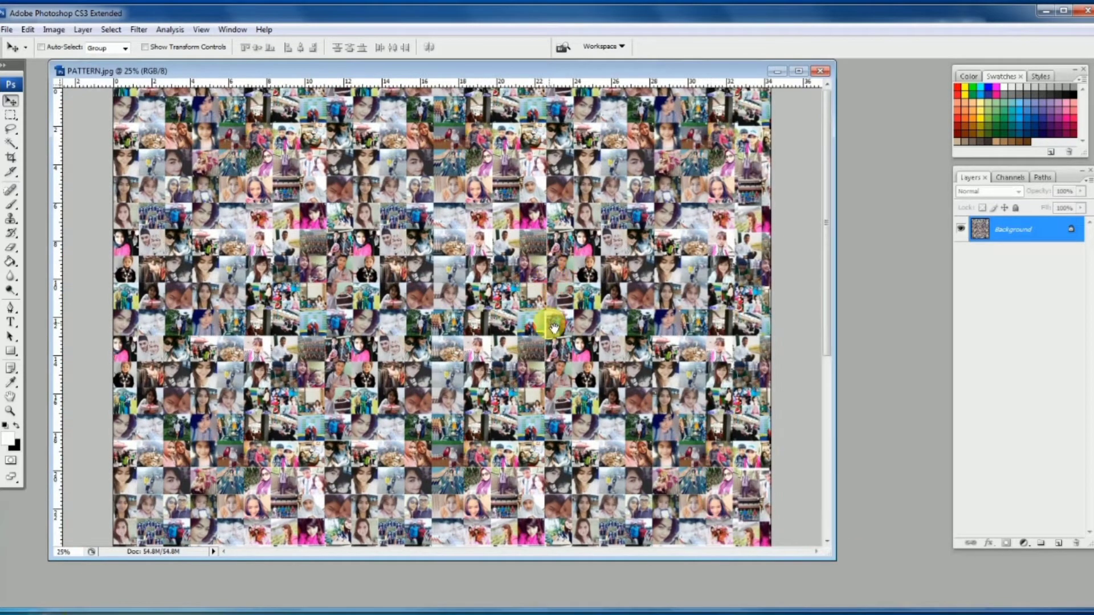
key("ctrl+minus")
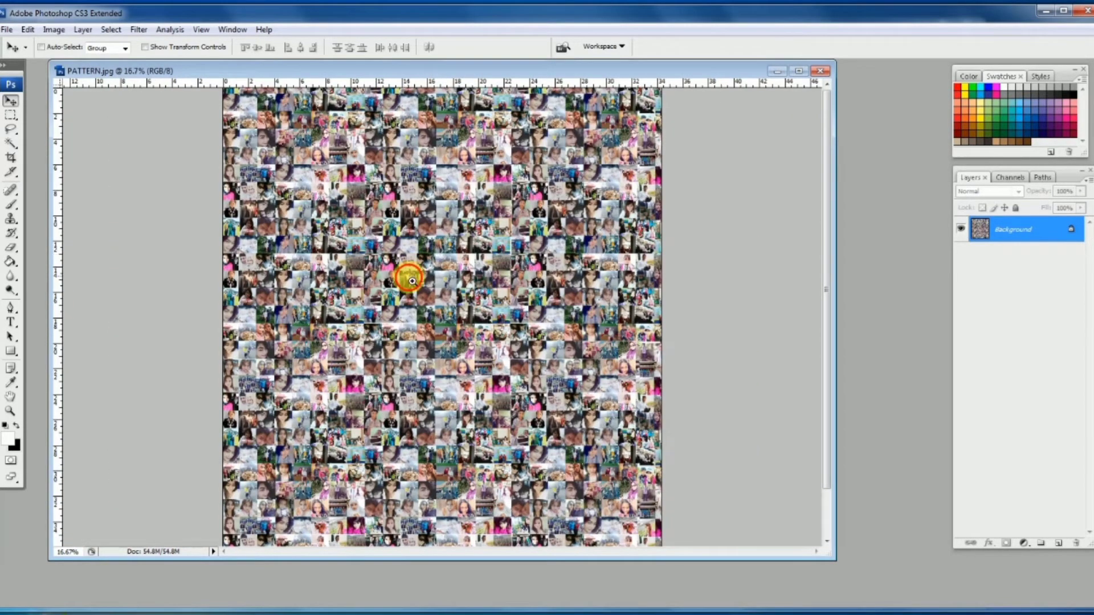
key("ctrl+plus")
key("ctrl+plus")
left_click_drag(238, 72, 256, 80)
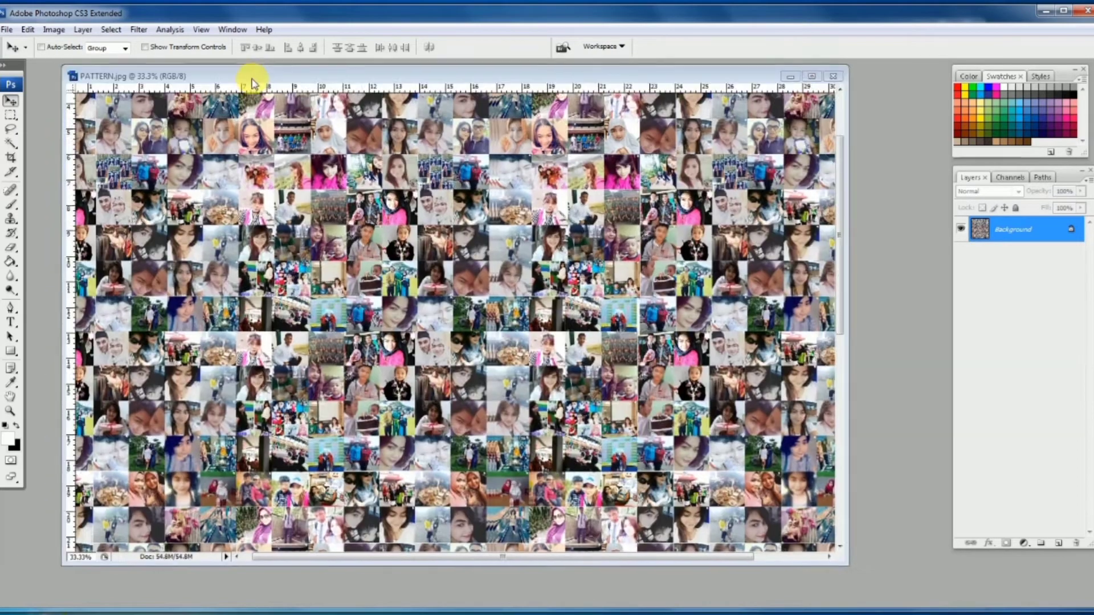
- Use Edit > Define Pattern to store the mosaic as pattern 'PATTERN.jpg', keeping the default name
left_click(29, 30)
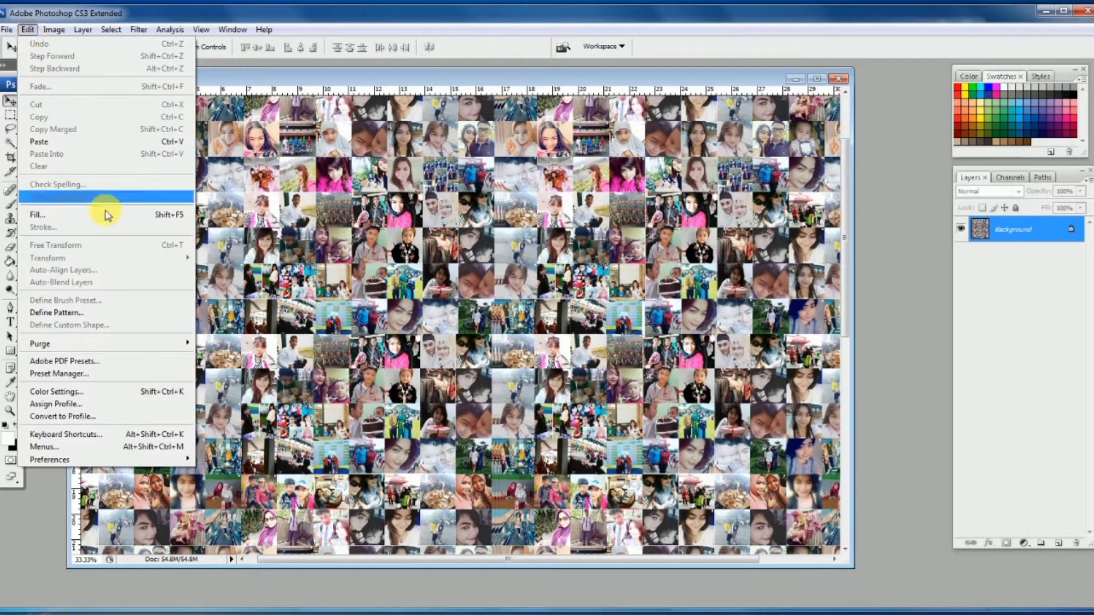
left_click(151, 318)
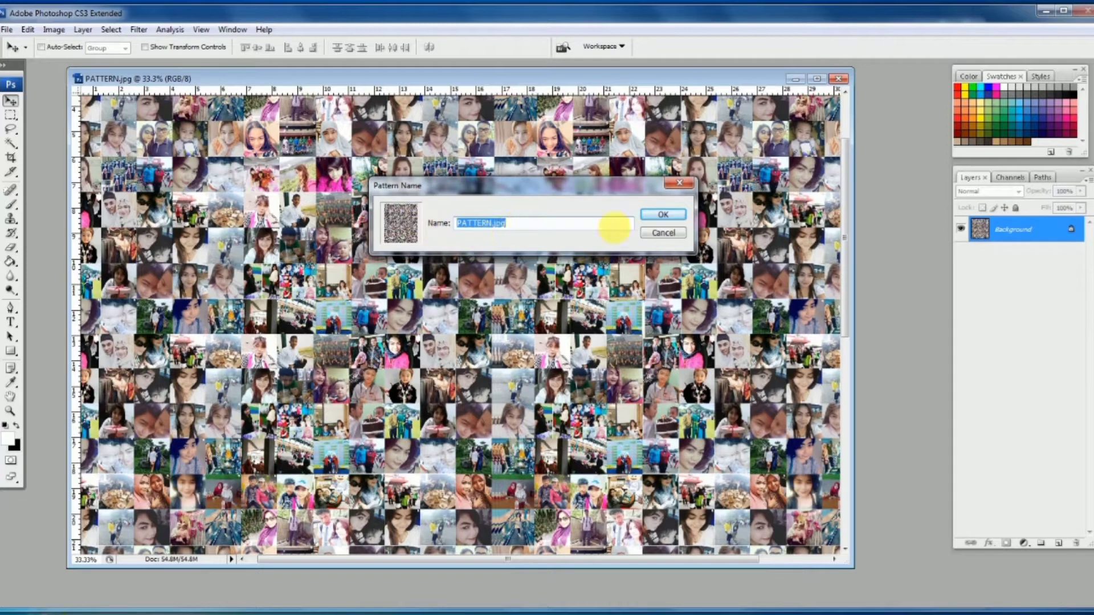
left_click(671, 219)
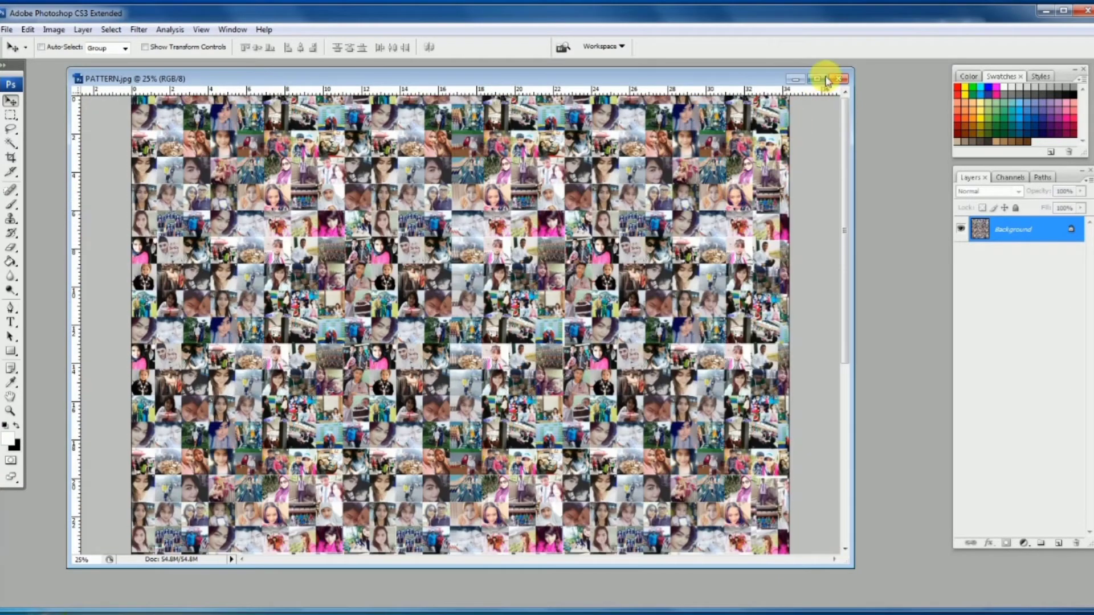
- Close PATTERN.jpg and open the layered portrait file foto cop.tif
left_click(838, 78)
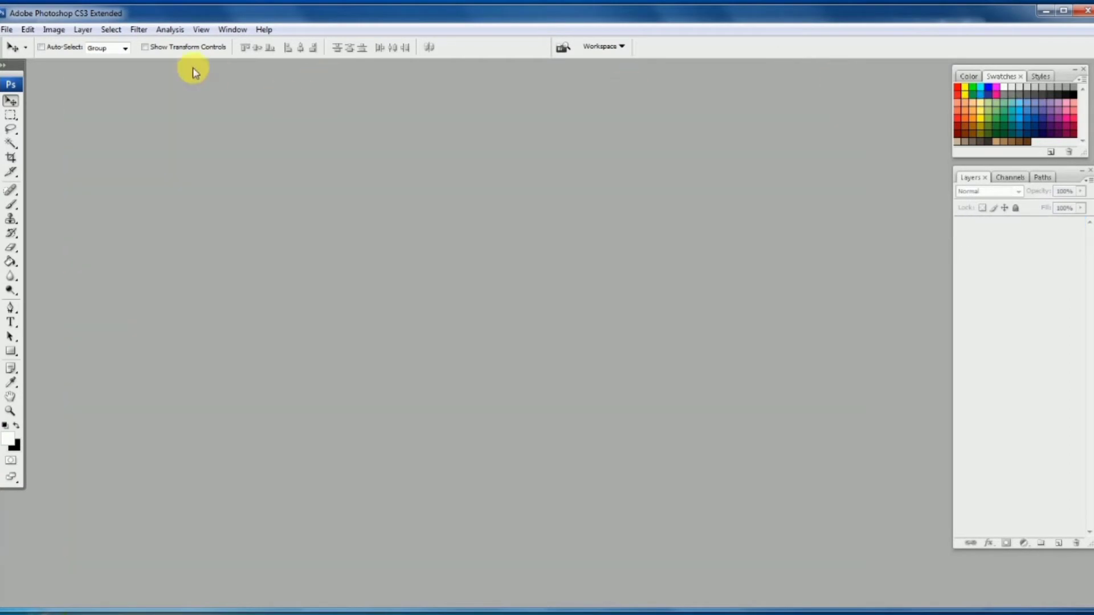
left_click(7, 31)
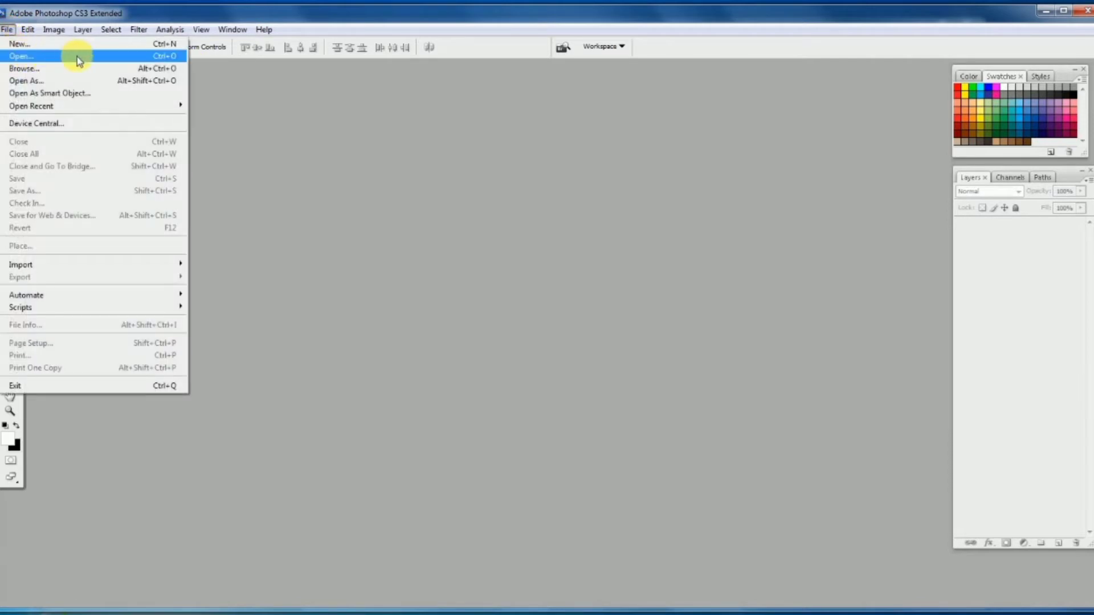
left_click(113, 60)
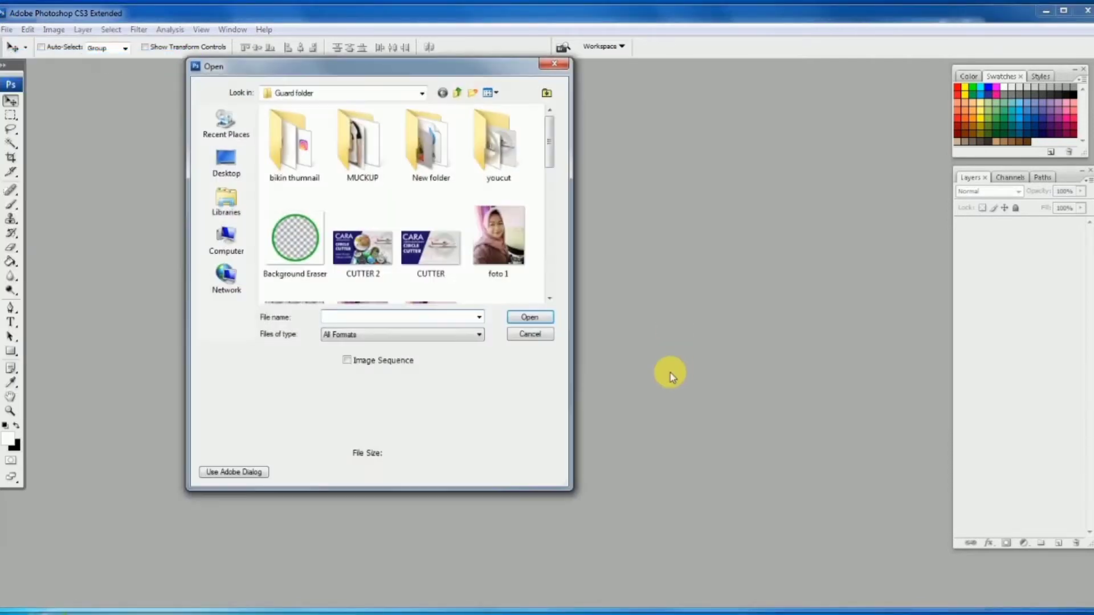
left_click_drag(549, 154, 548, 180)
left_click(433, 216)
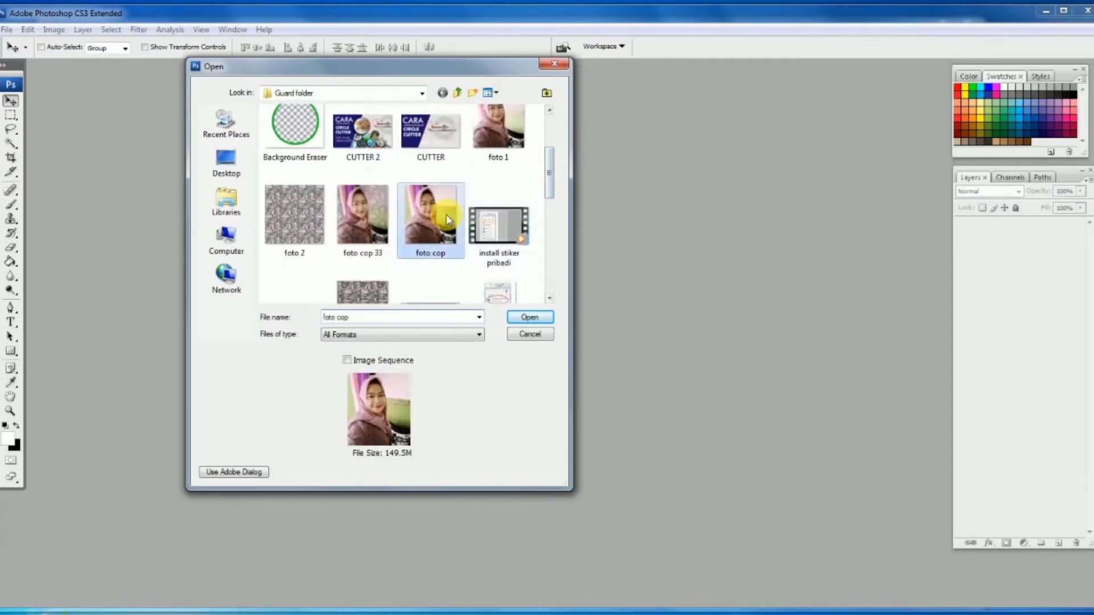
left_click(535, 318)
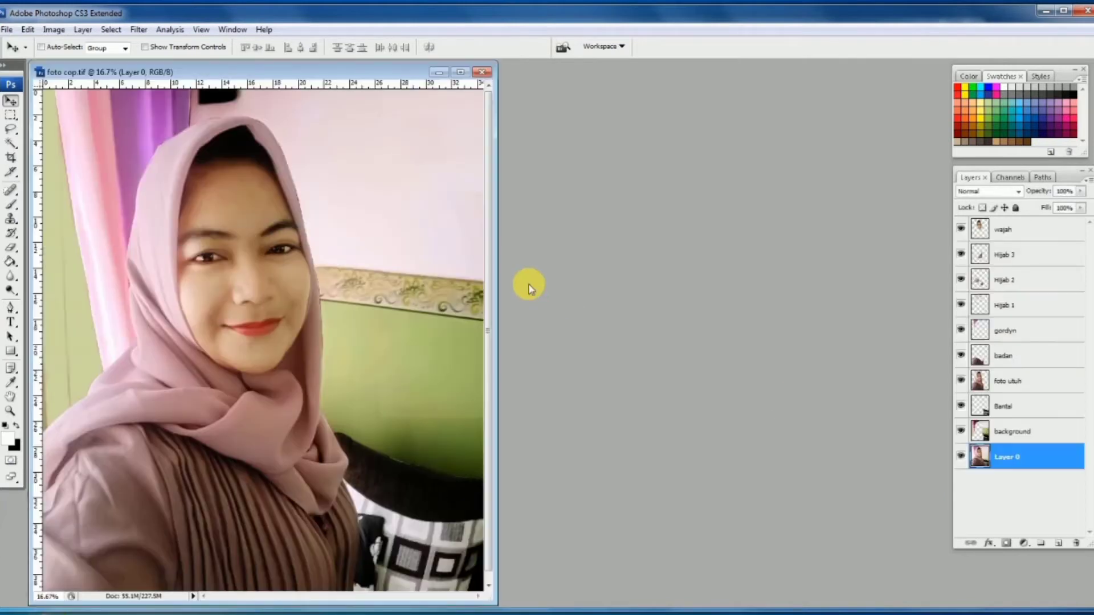
- Reposition the portrait window and drag Layer 0 to the top of the layer stack
left_click(334, 326, "alt")
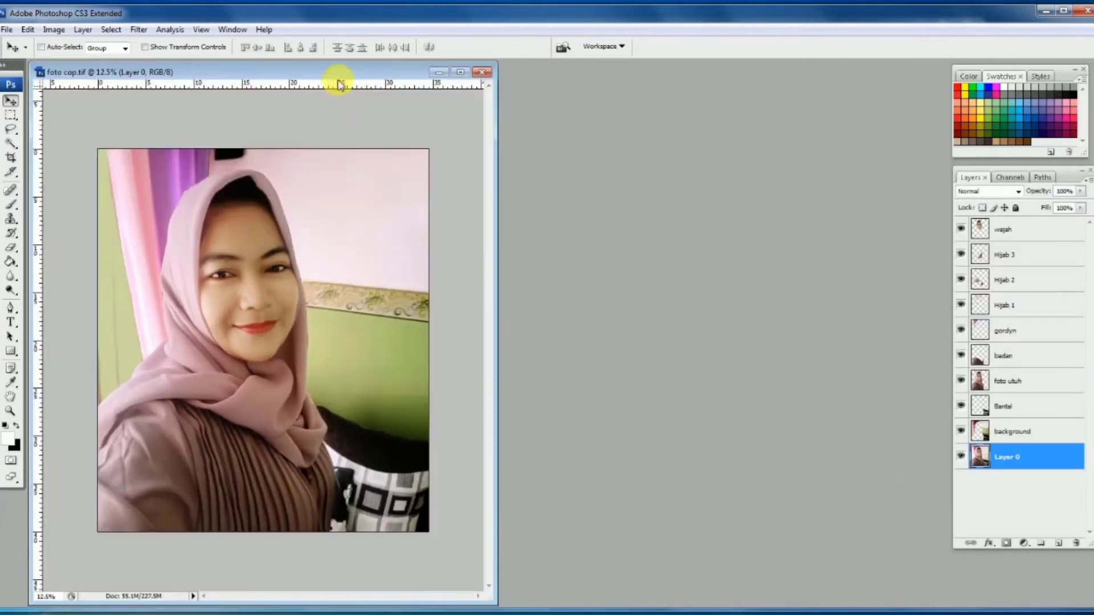
left_click_drag(342, 76, 381, 77)
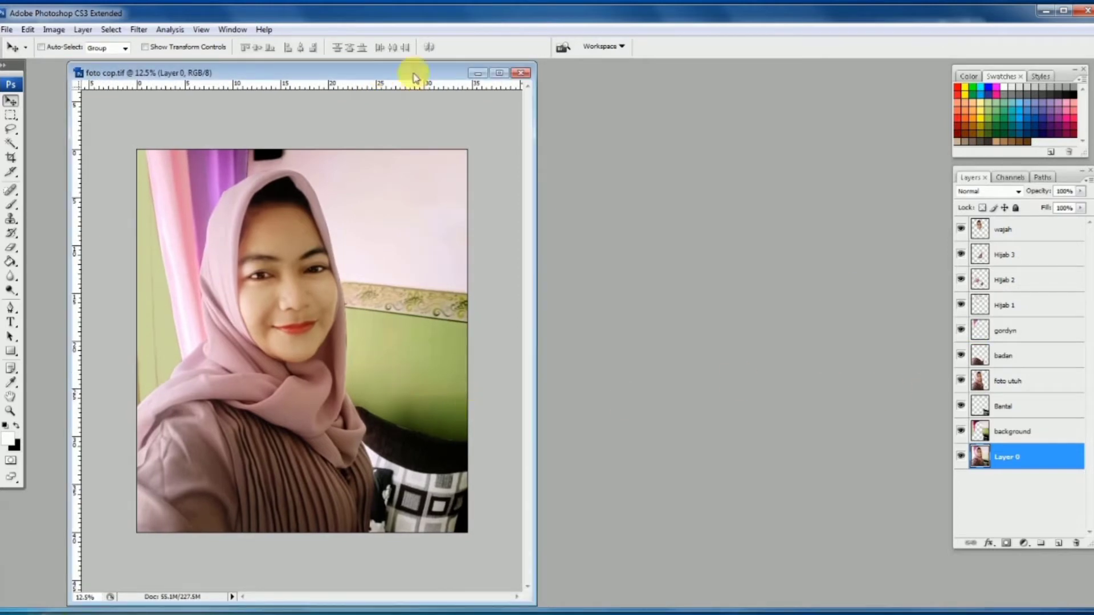
left_click_drag(464, 77, 508, 69)
left_click(386, 256, "ctrl")
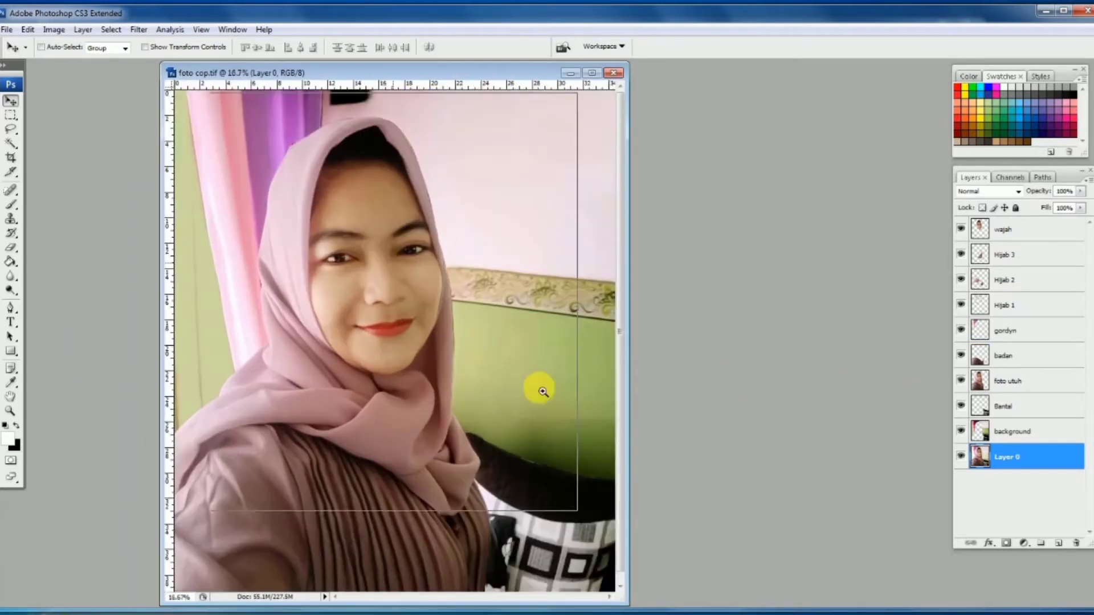
scroll(501, 372, "down", 1)
scroll(501, 371, "down", 1)
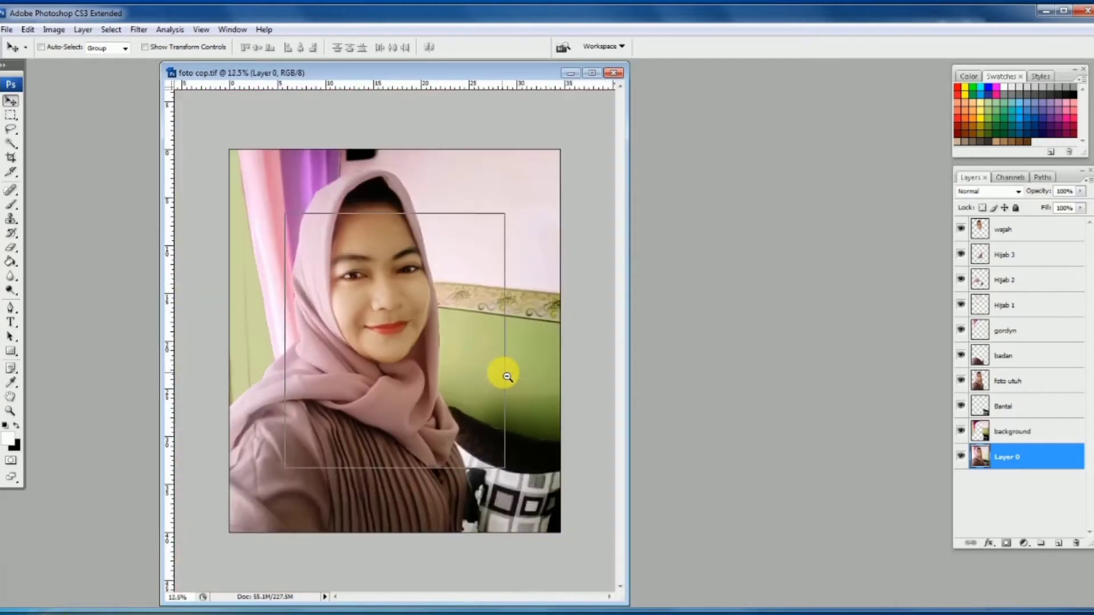
scroll(501, 372, "down", 1)
left_click_drag(1020, 461, 1024, 230)
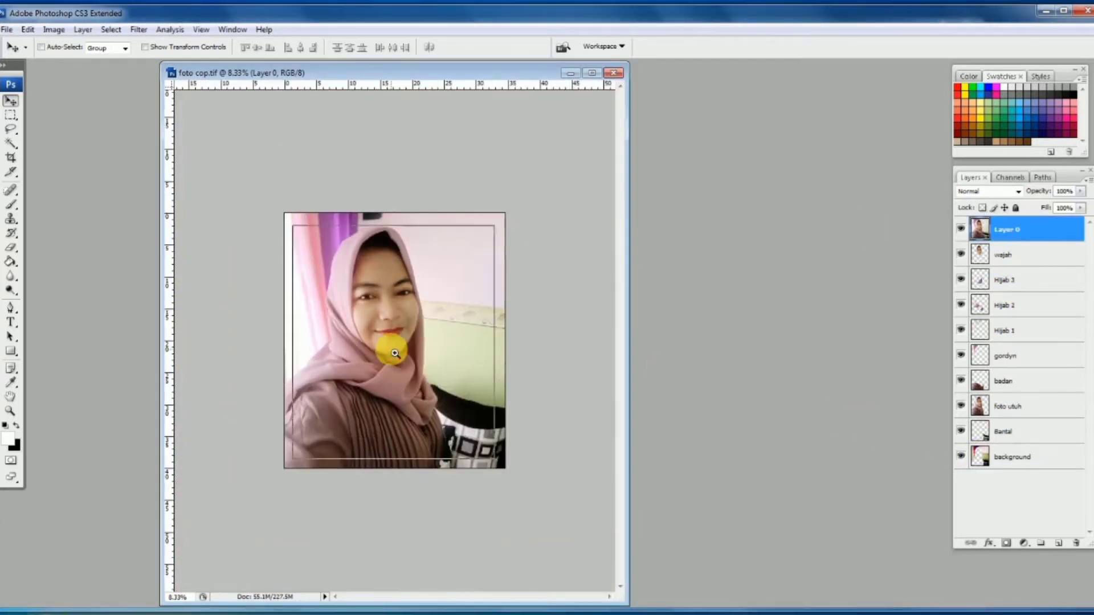
- Enlarge the window, zoom in on the hijab, and select the Pen tool in Paths mode
scroll(394, 353, "up", 1)
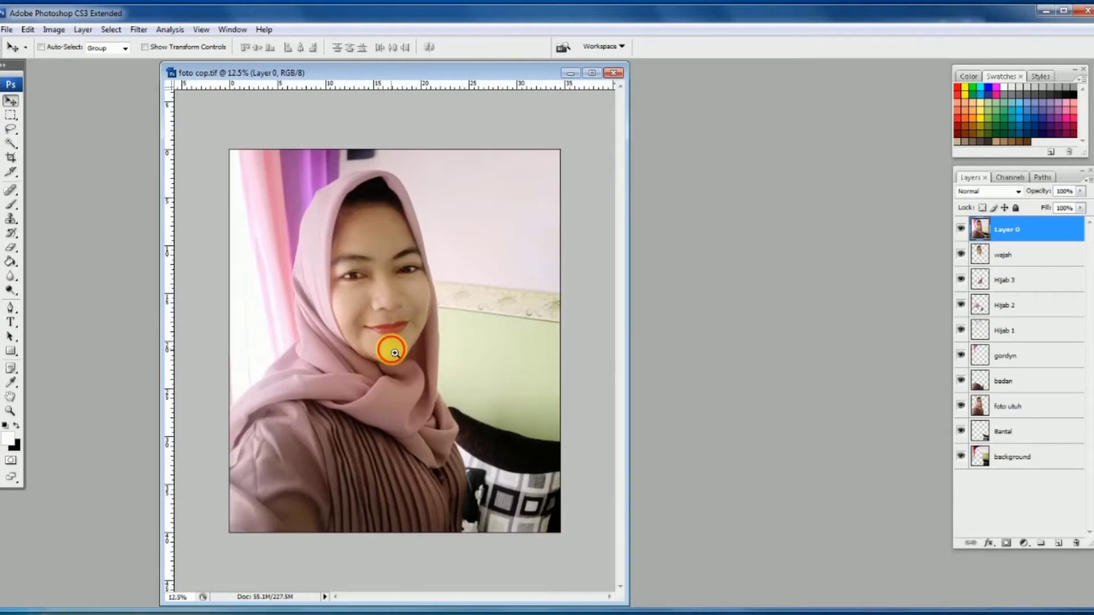
left_click(395, 353)
left_click(595, 534, "alt")
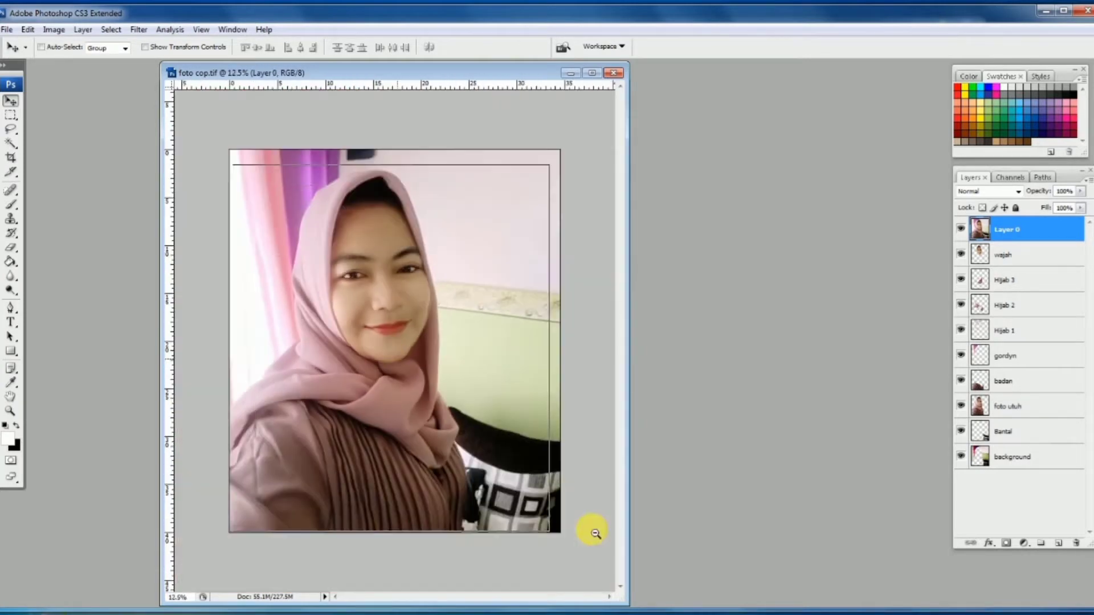
left_click_drag(629, 603, 659, 590)
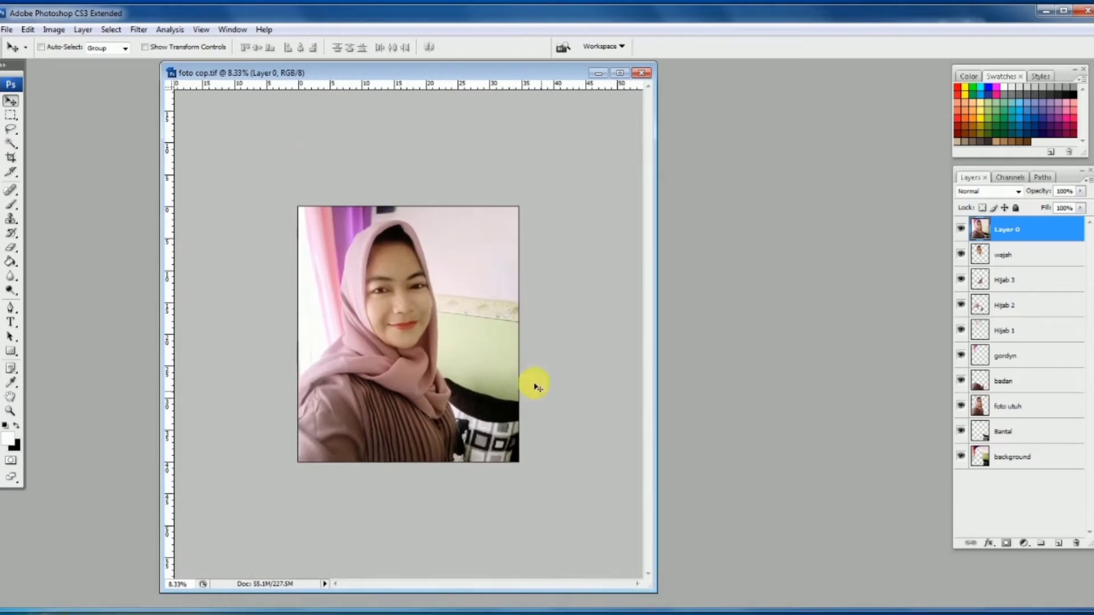
left_click(418, 335)
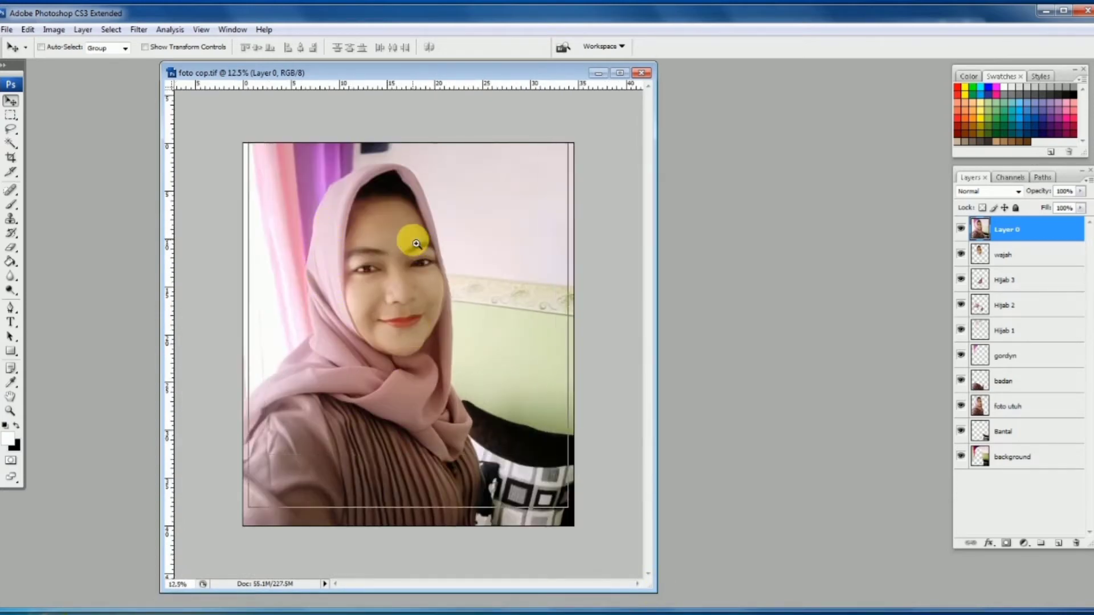
key("ctrl+plus")
key("ctrl+plus")
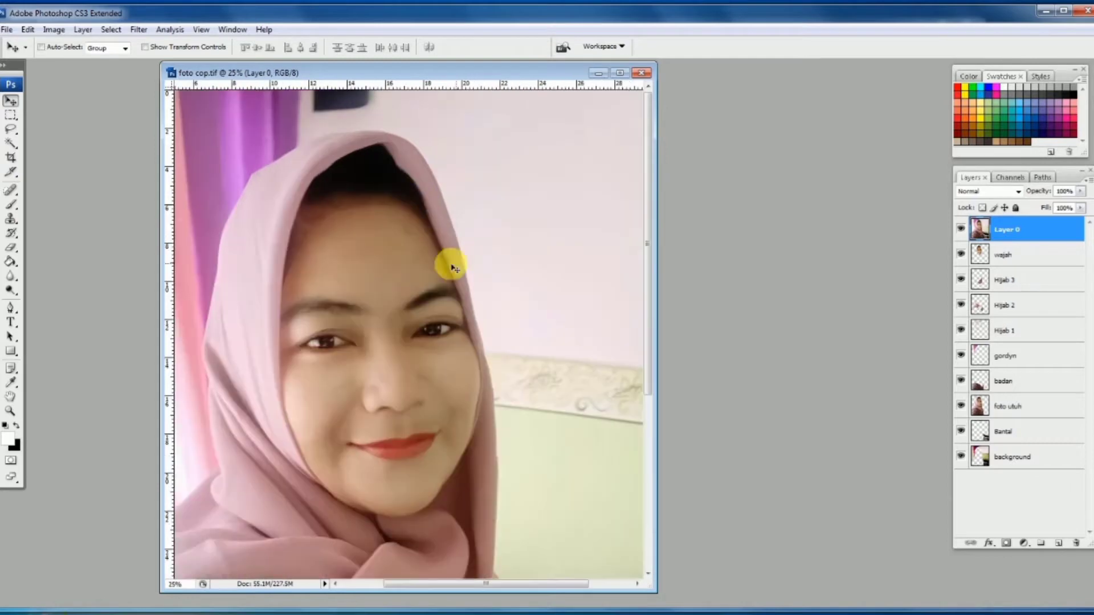
left_click(11, 310)
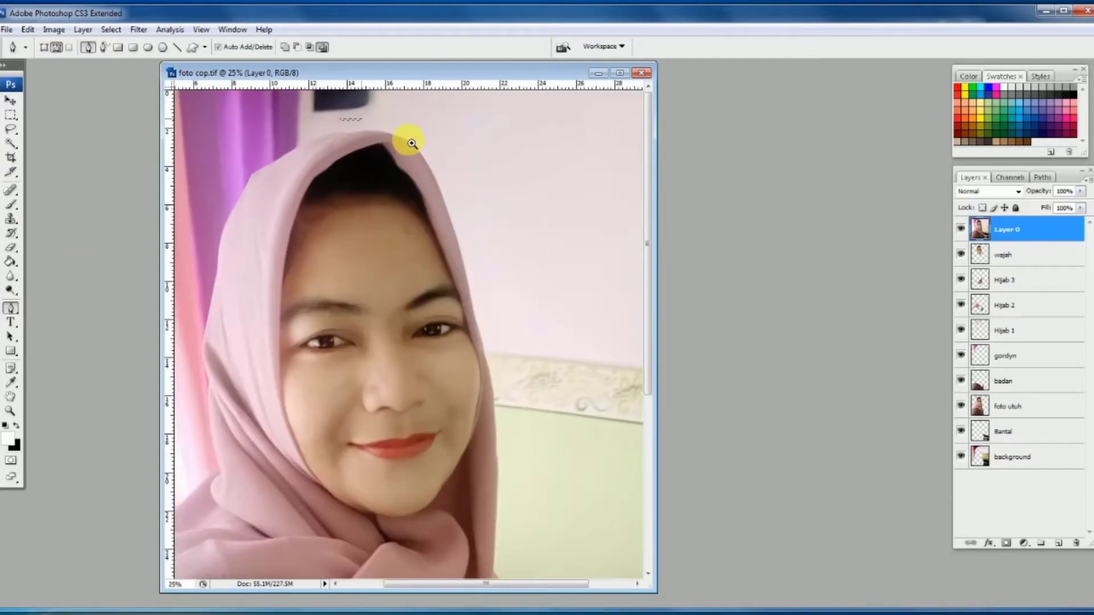
- Start the path with curved anchors along the hijab's inner edge near the jaw
scroll(418, 136, "up", 3)
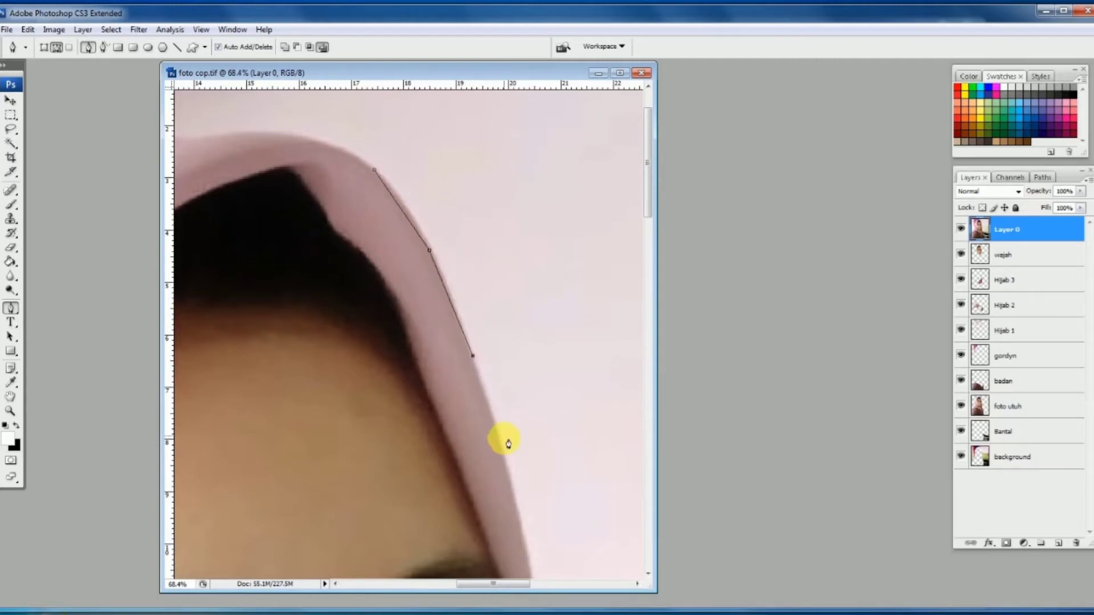
scroll(502, 436, "down", 5)
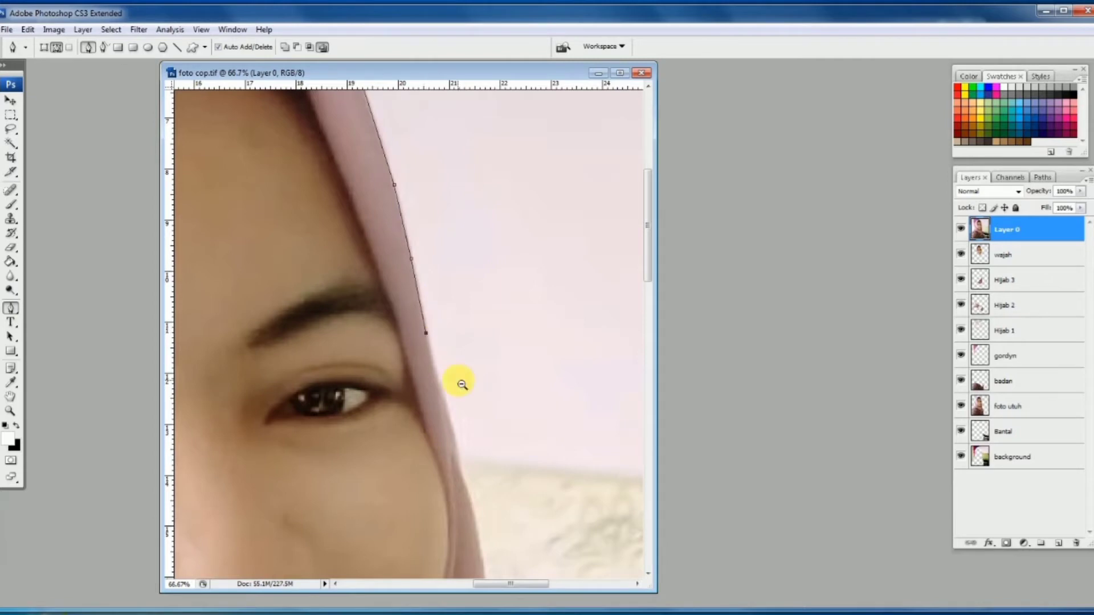
left_click(461, 385, "alt")
left_click_drag(457, 383, 451, 252)
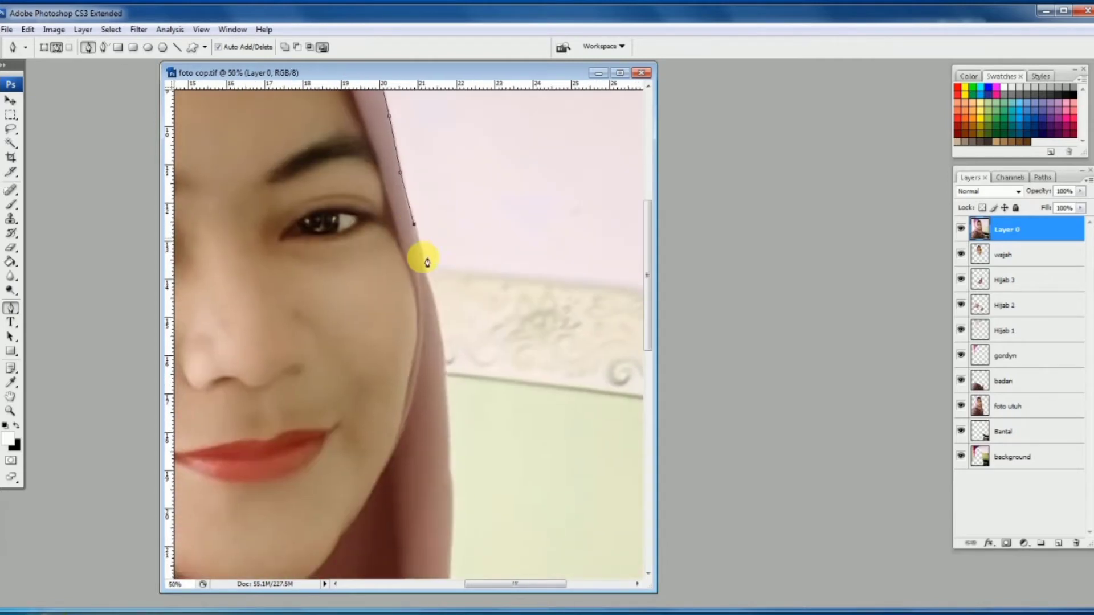
left_click(424, 320)
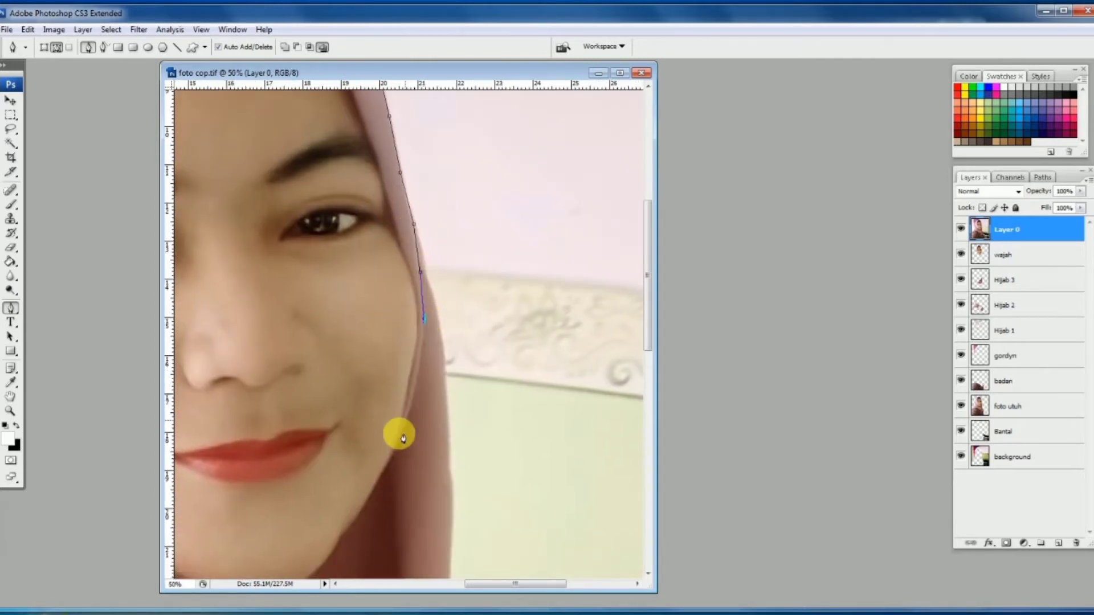
left_click_drag(393, 442, 374, 474)
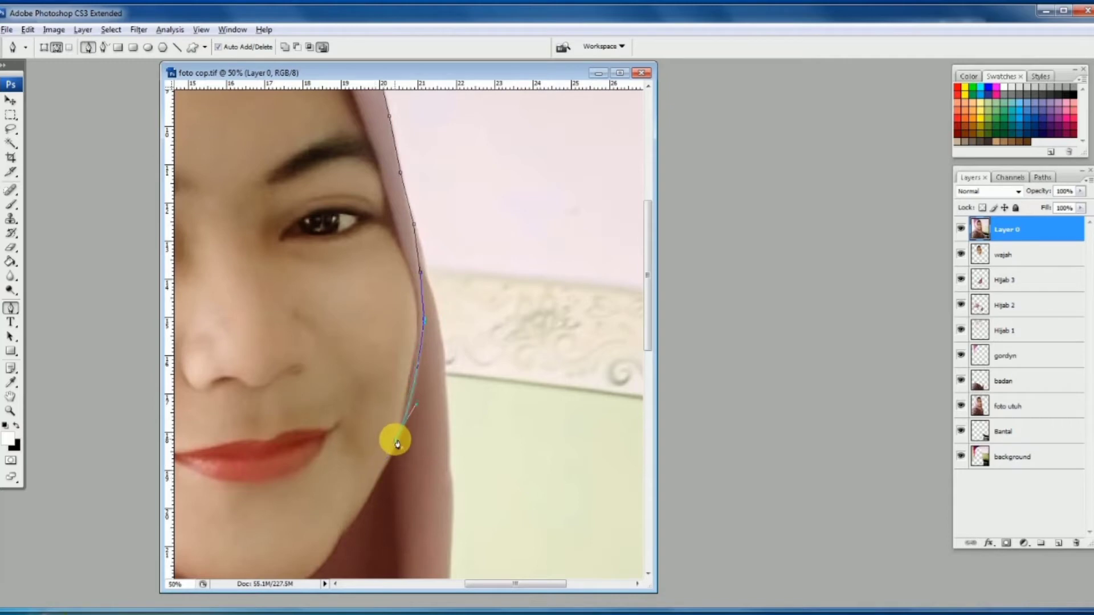
left_click_drag(415, 342, 422, 317)
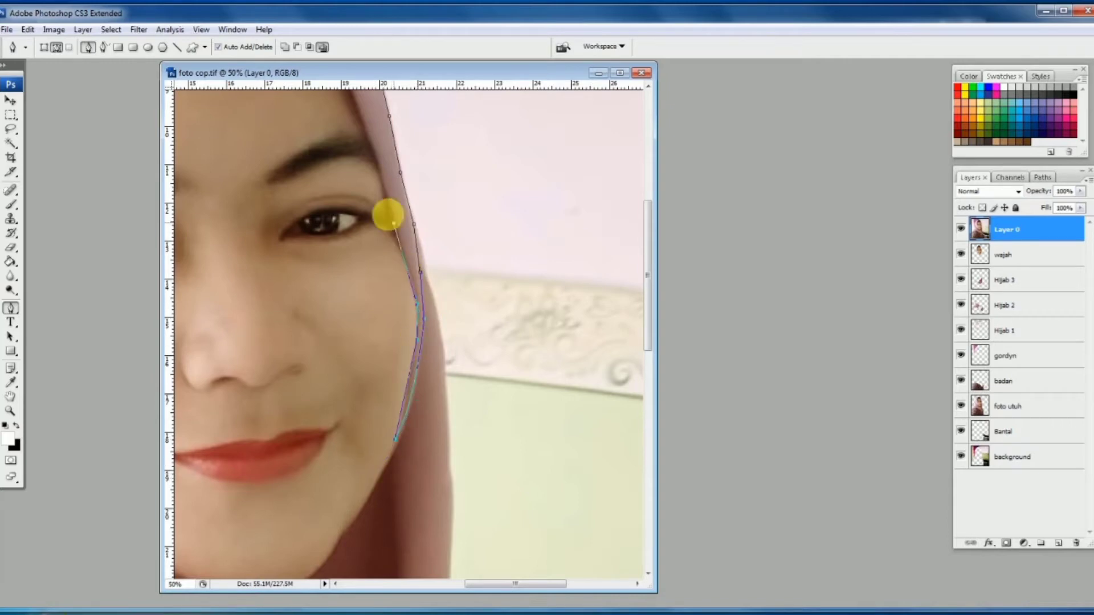
key("ctrl+minus")
- Curve the path up the inner hijab edge across the top of the face opening
left_click(531, 329)
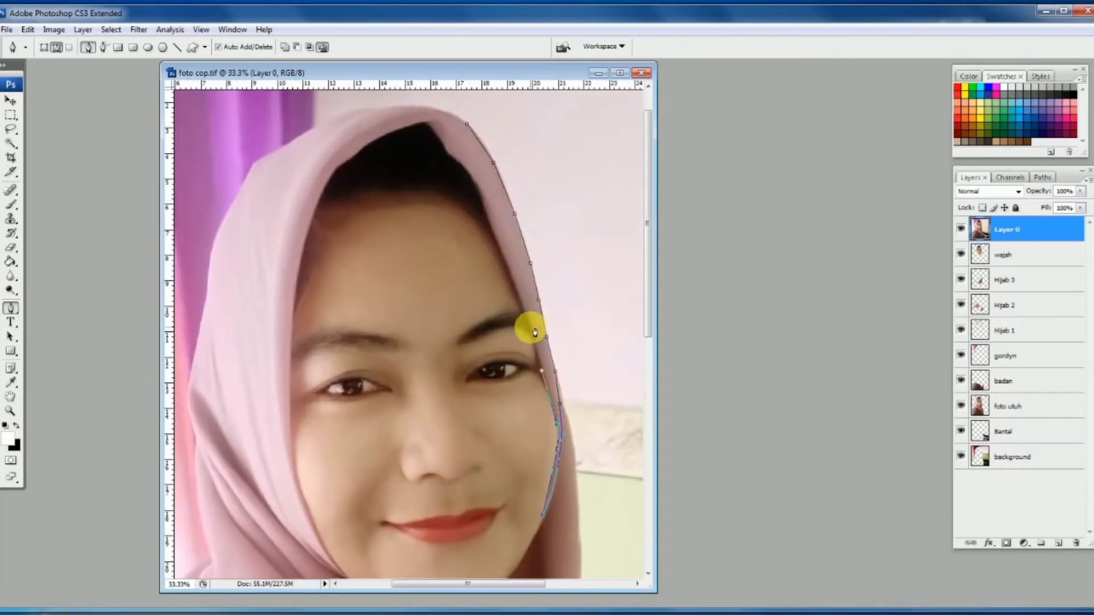
left_click_drag(500, 241, 447, 153)
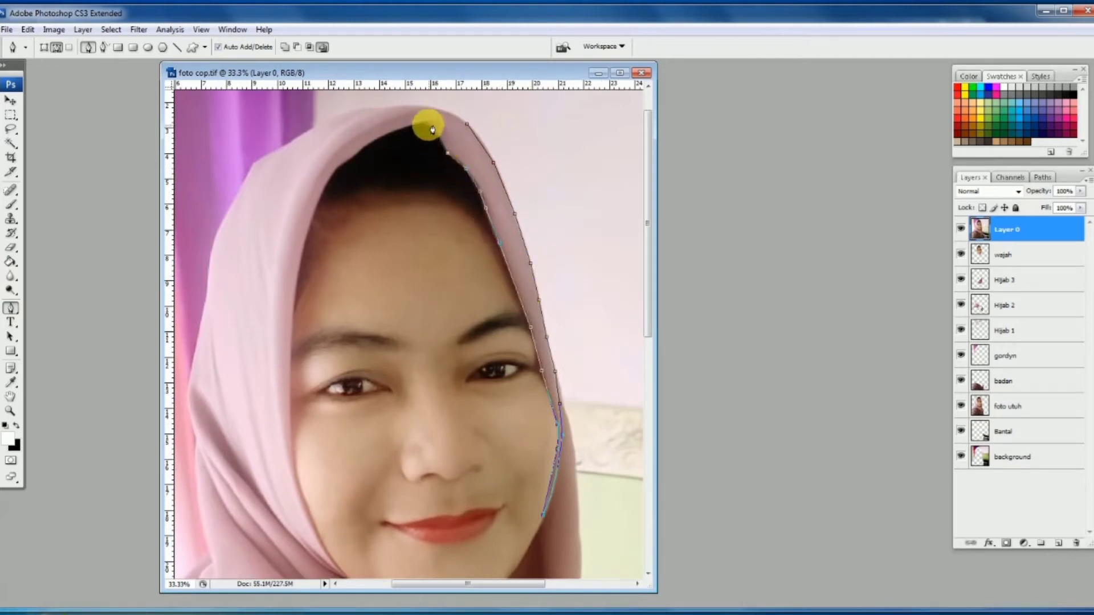
left_click(425, 123)
left_click(388, 137)
left_click(351, 157)
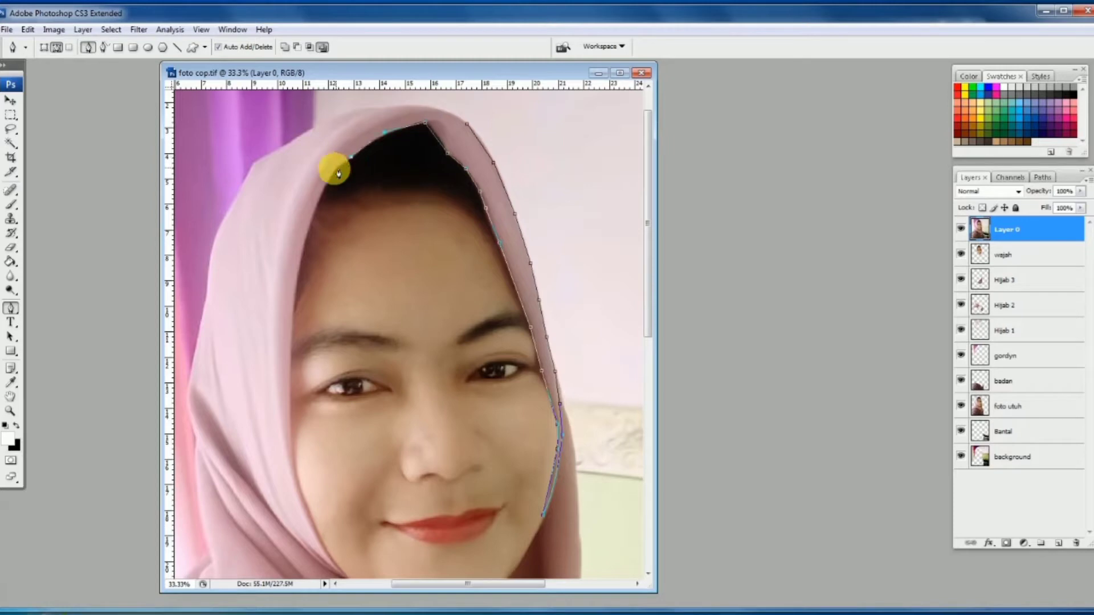
left_click(302, 245)
- Continue anchors down the left inner edge, undoing an extra anchor, to the jaw
scroll(295, 330, "down", 5)
left_click(275, 216)
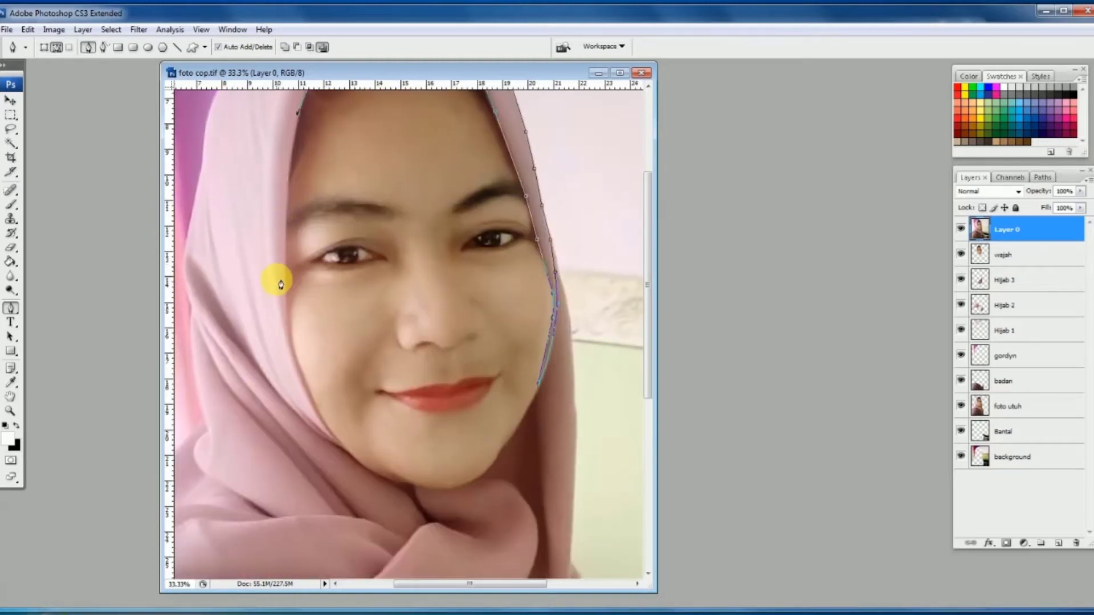
left_click(286, 299)
left_click(298, 381)
left_click(288, 301)
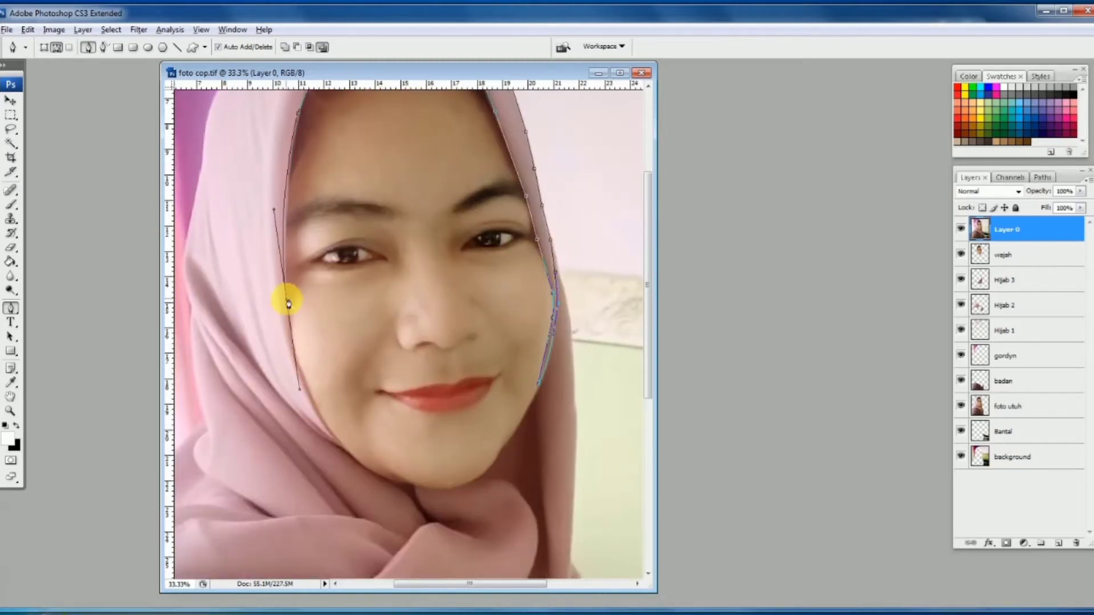
key("ctrl+z")
left_click(297, 364)
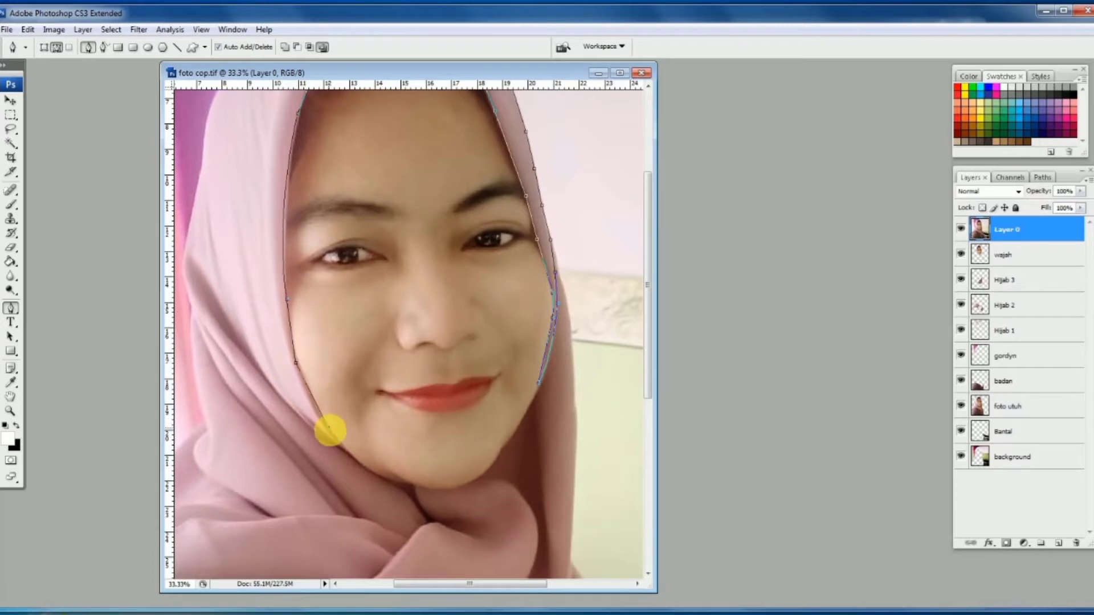
left_click_drag(329, 428, 339, 443)
- Trace the outer left hijab edge upward to the upper-left of the head
left_click_drag(183, 258, 179, 208)
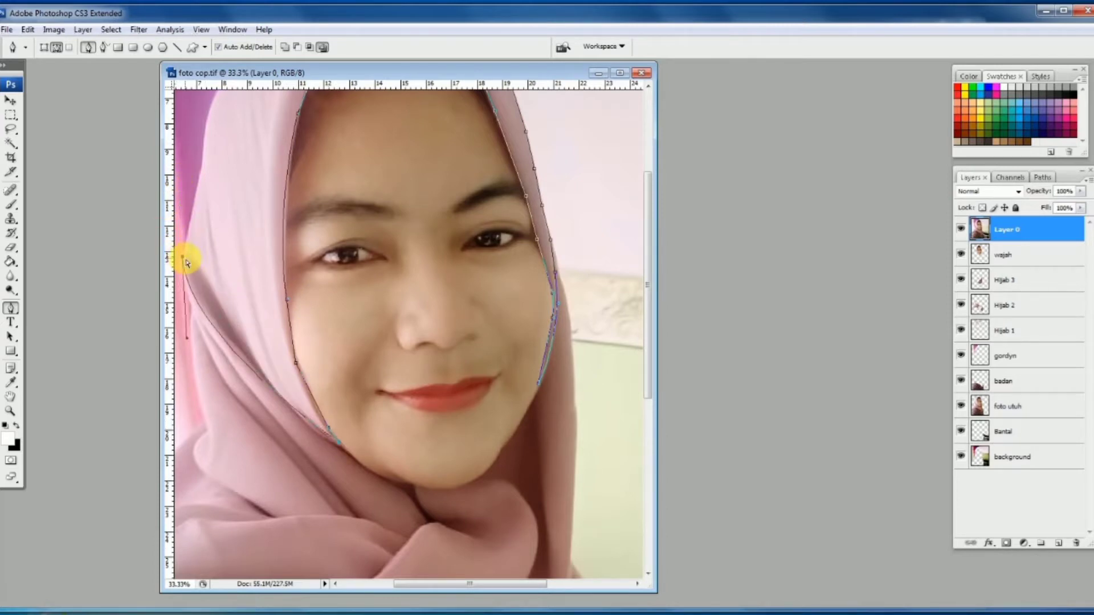
left_click_drag(183, 264, 288, 312)
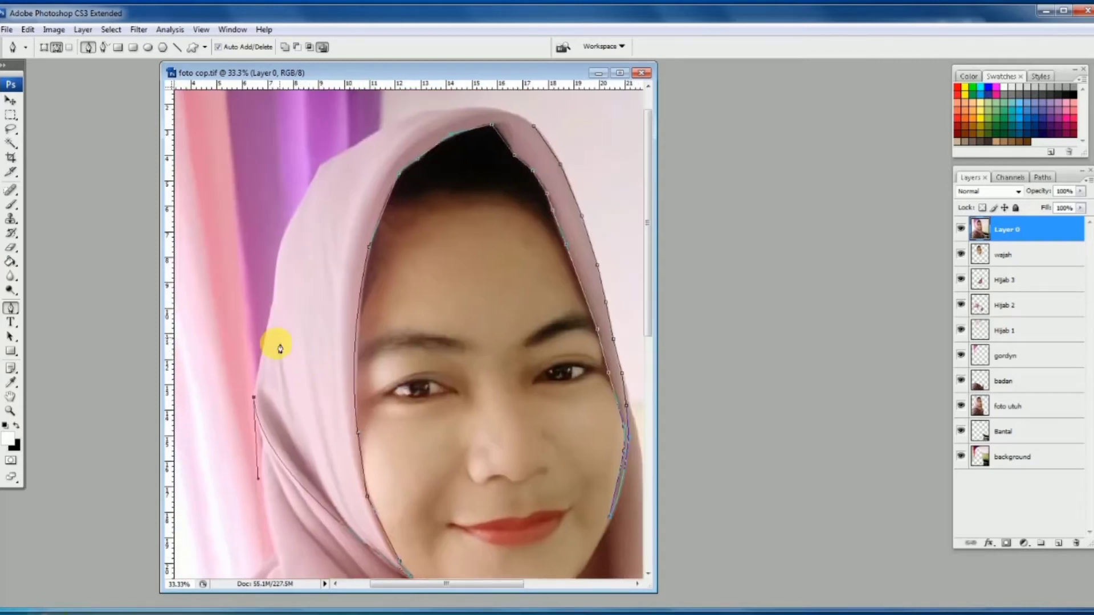
left_click(266, 336)
left_click(275, 289)
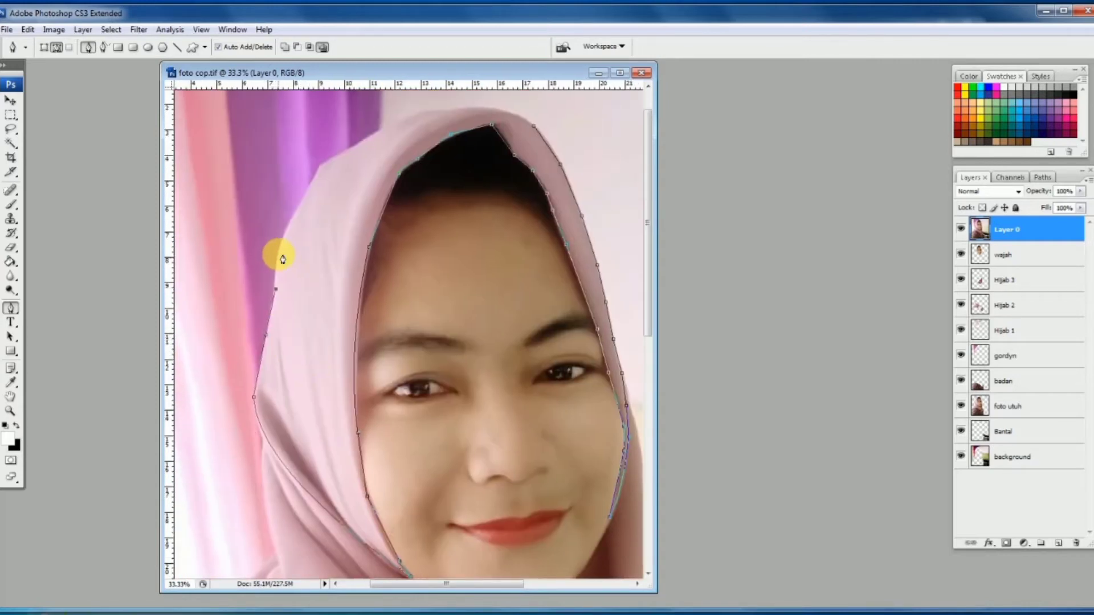
left_click(282, 243)
left_click(306, 194)
left_click(320, 166)
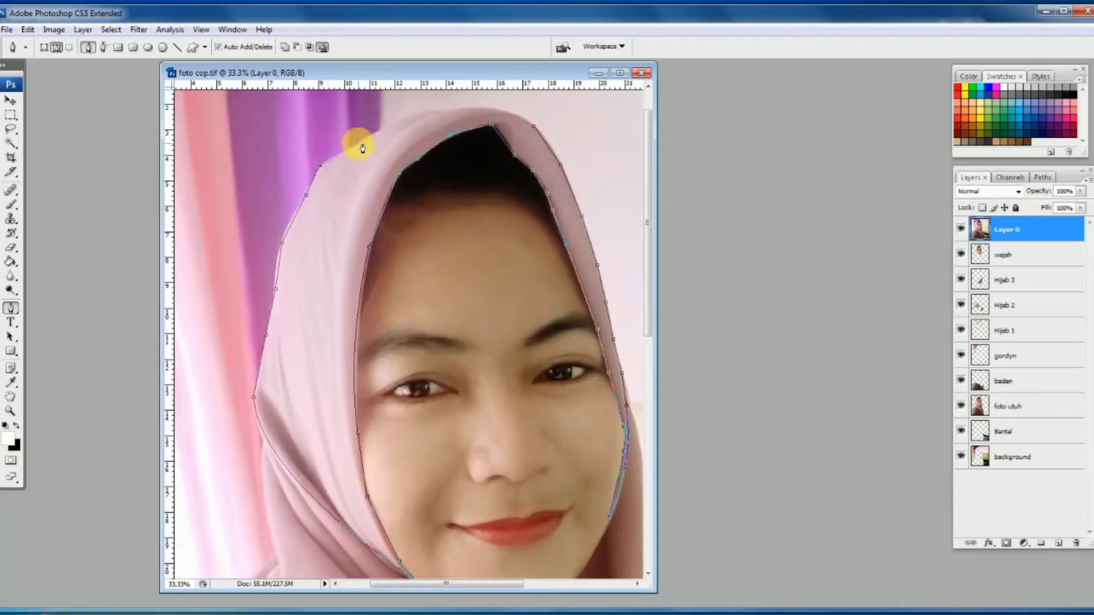
left_click(359, 143)
left_click(398, 123)
- Finish anchors across the hijab's top edge, then zoom out and back in on the face
left_click(426, 111)
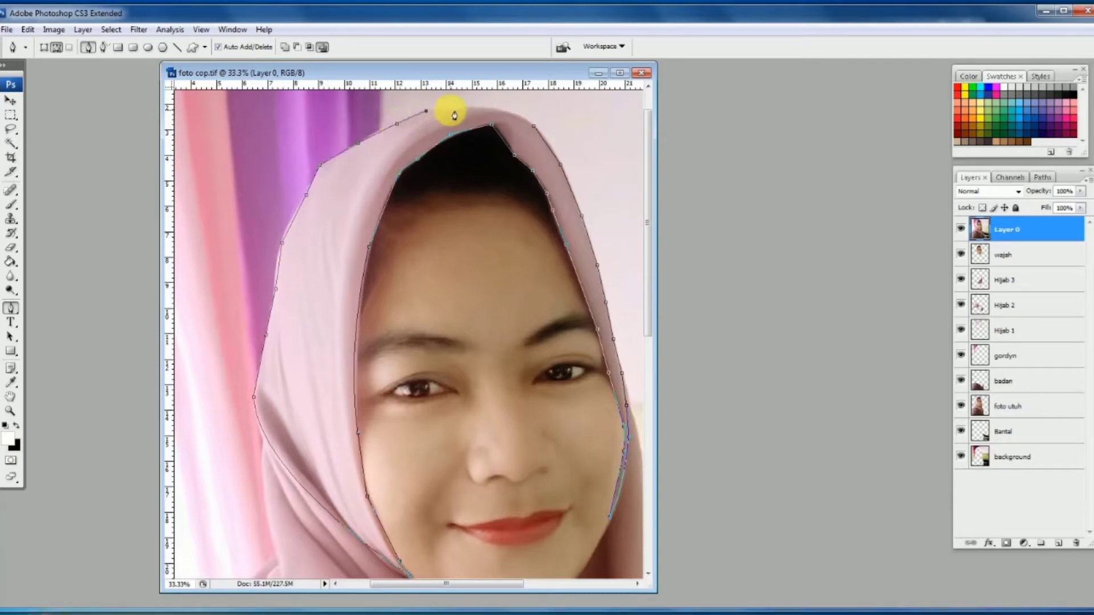
left_click(476, 107)
left_click(497, 108)
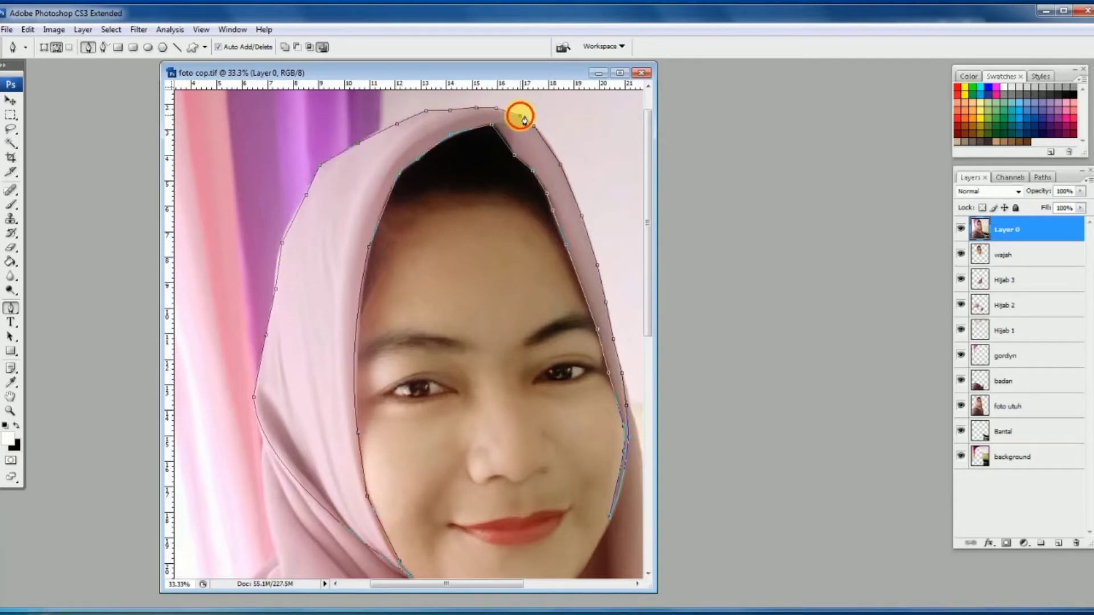
left_click(477, 348, "alt")
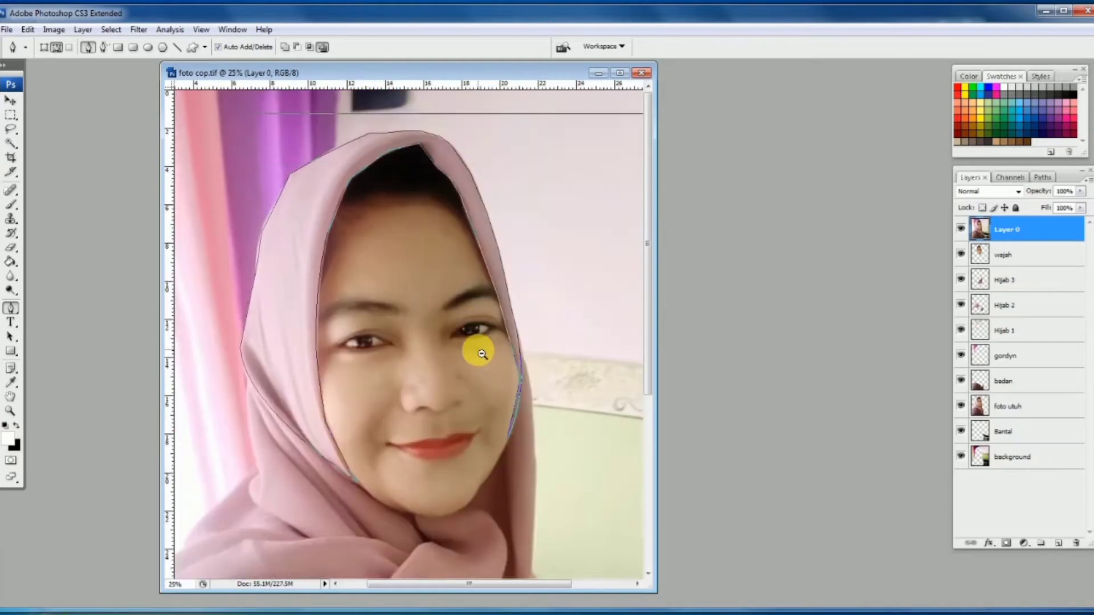
left_click(428, 305, "alt")
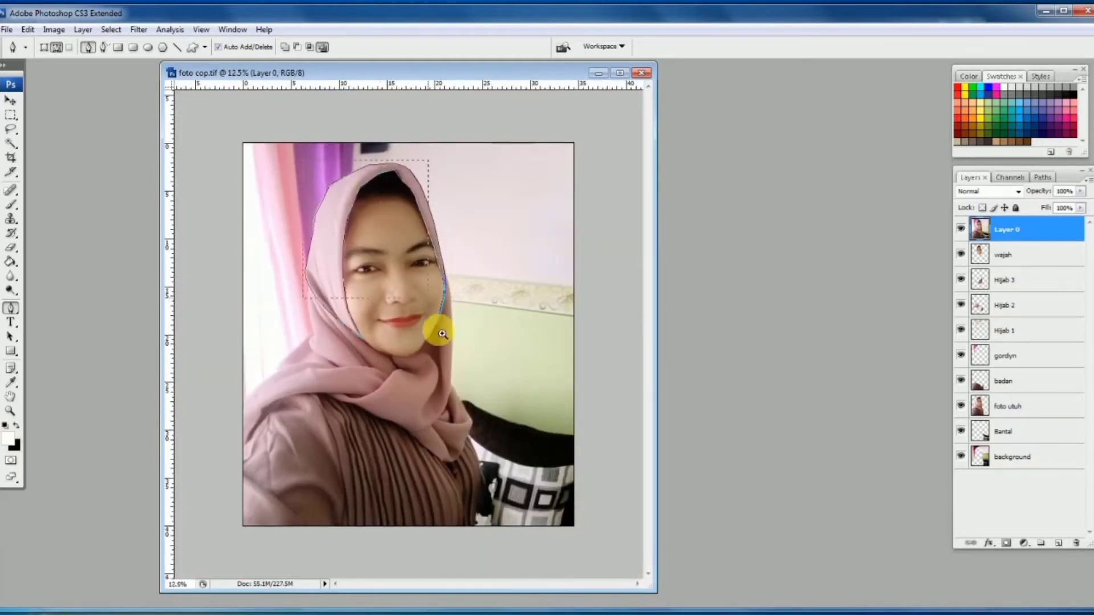
left_click(434, 325)
- Load the Work Path from the Paths panel as a selection and zoom to check its edge
left_click_drag(485, 338, 492, 374)
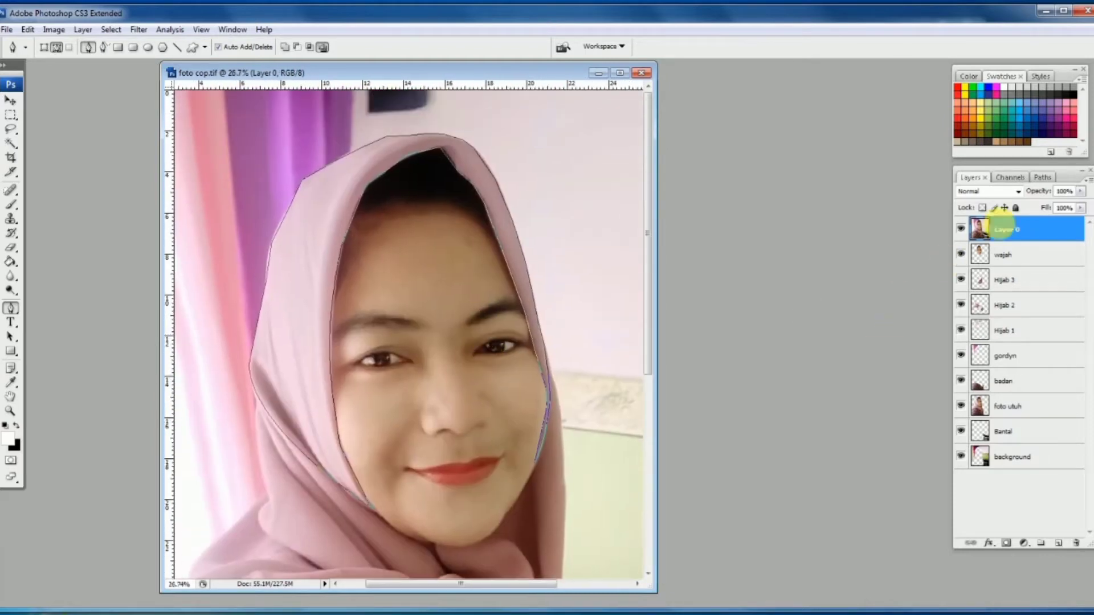
left_click(1041, 178)
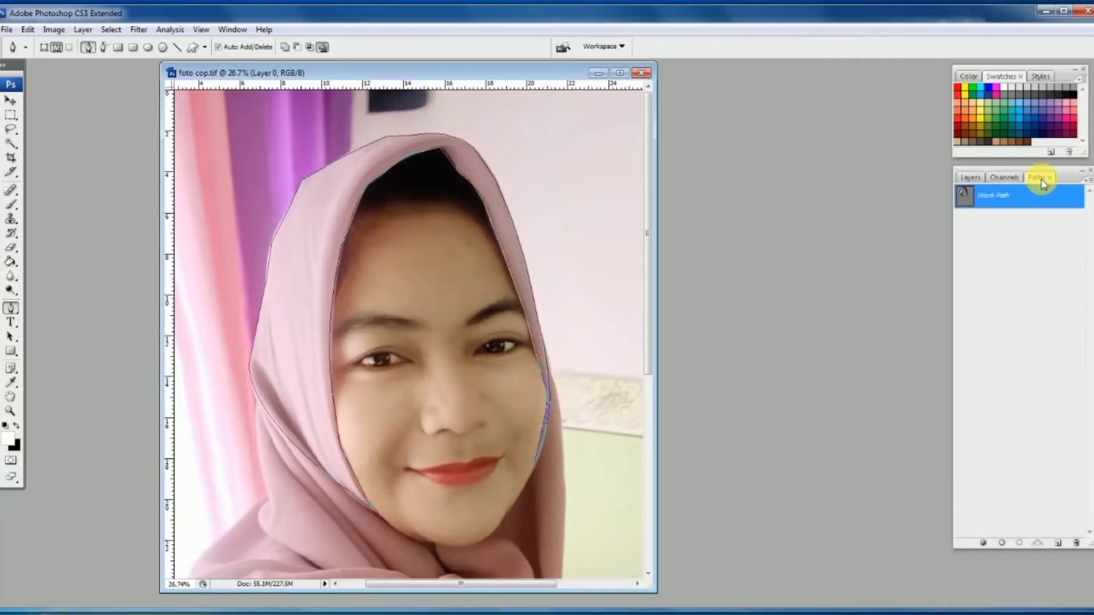
left_click(996, 196)
left_click(996, 198)
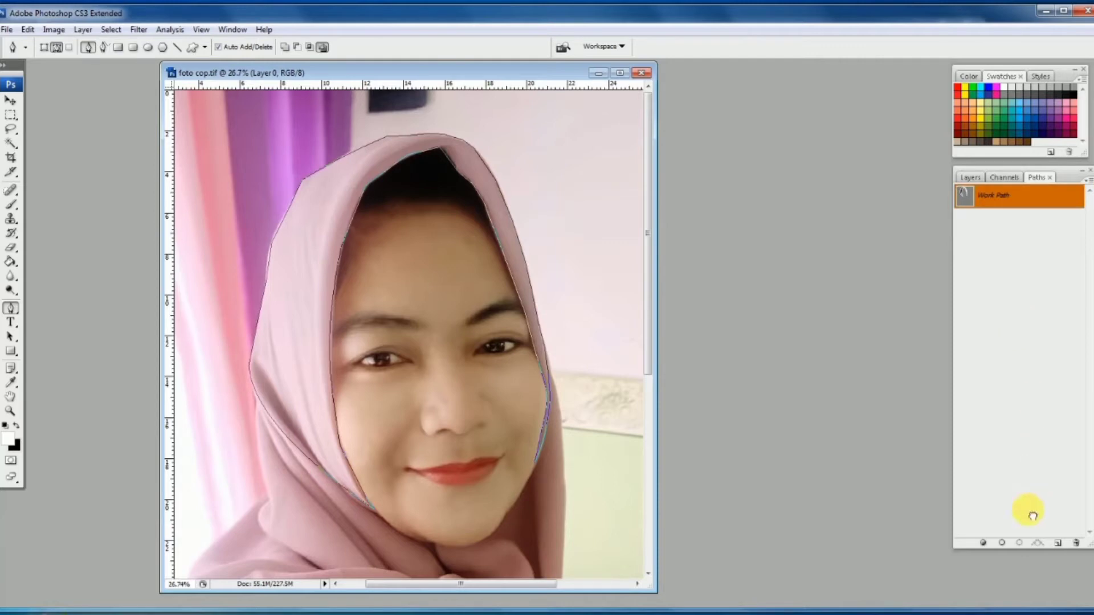
left_click(1023, 544)
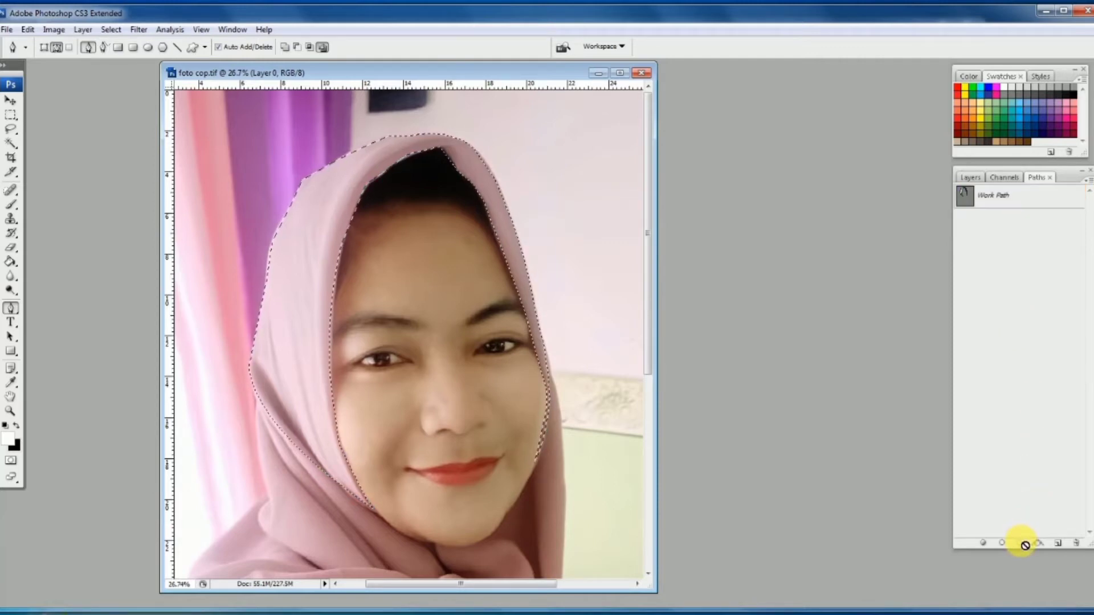
left_click(333, 274)
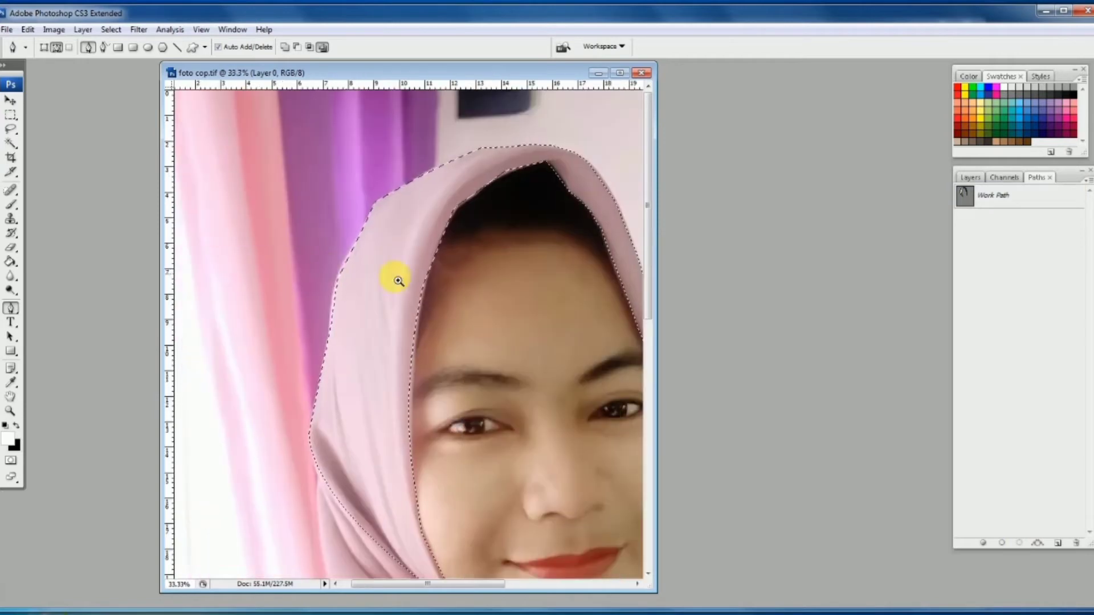
left_click(401, 283, "alt")
left_click_drag(430, 288, 388, 284)
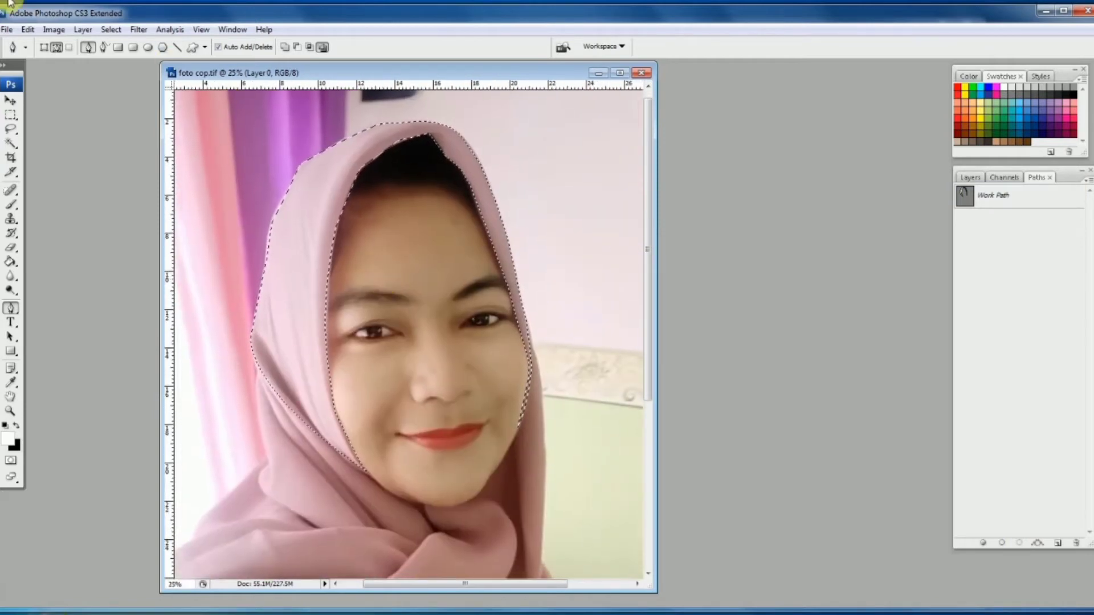
- Copy the selected hijab area and paste it via the Edit menu
left_click(29, 30)
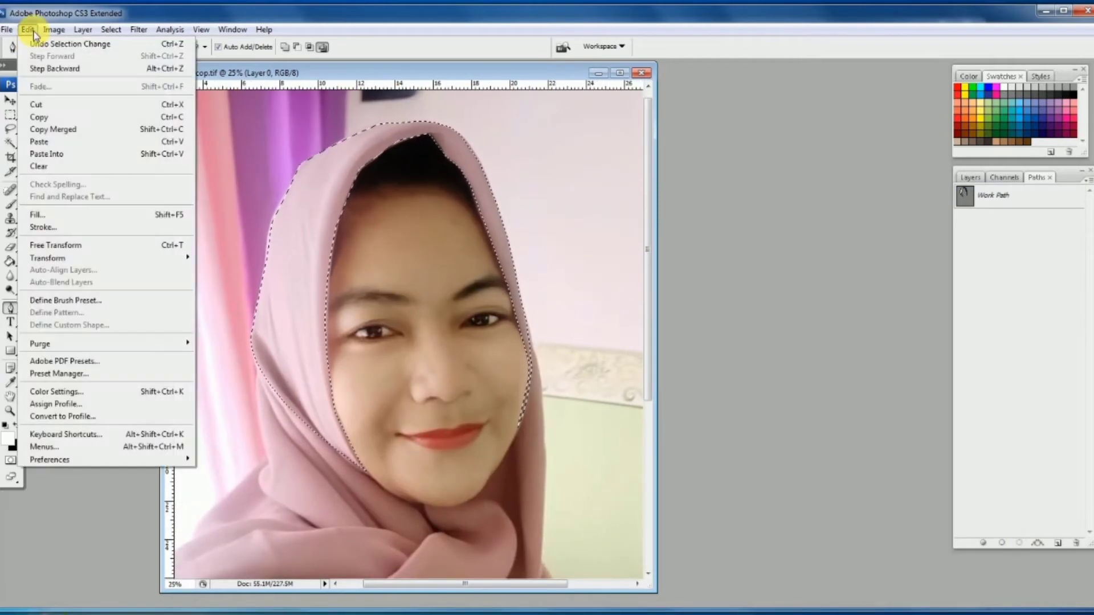
left_click(51, 117)
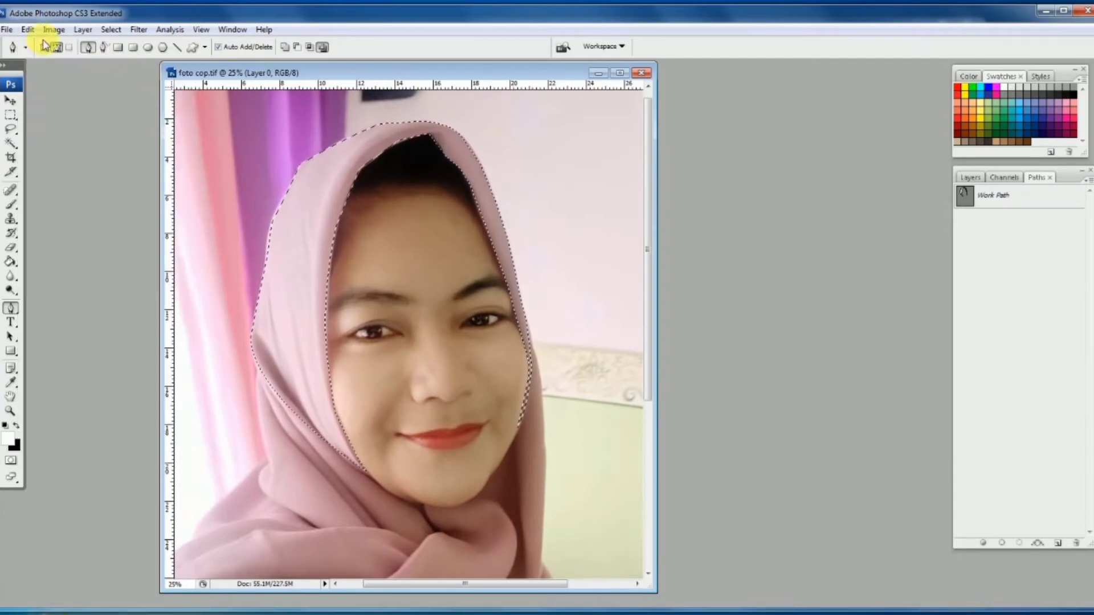
left_click(28, 29)
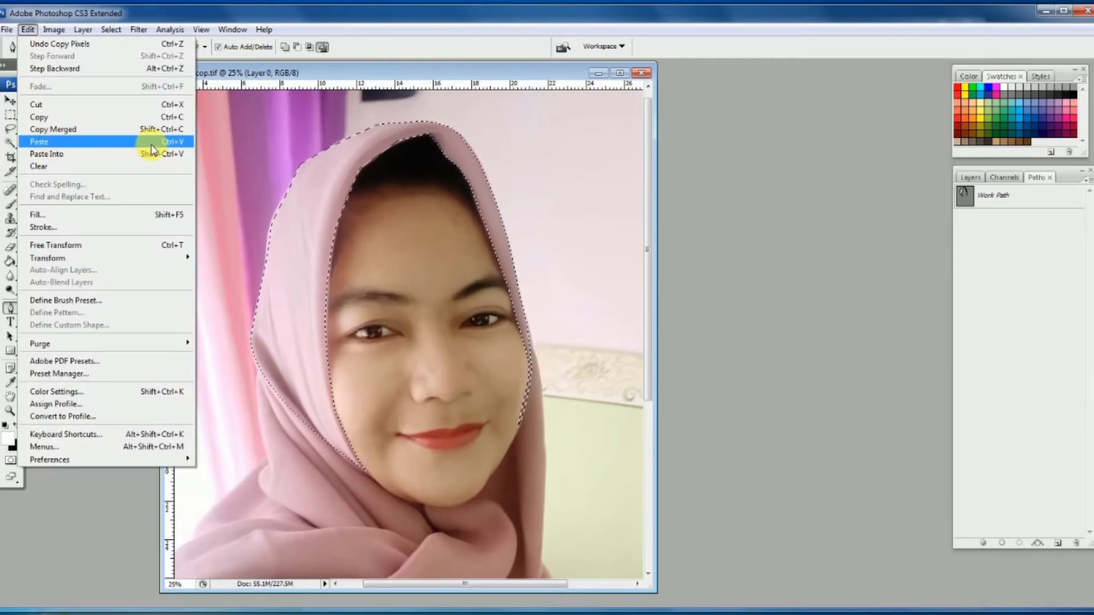
left_click(301, 71)
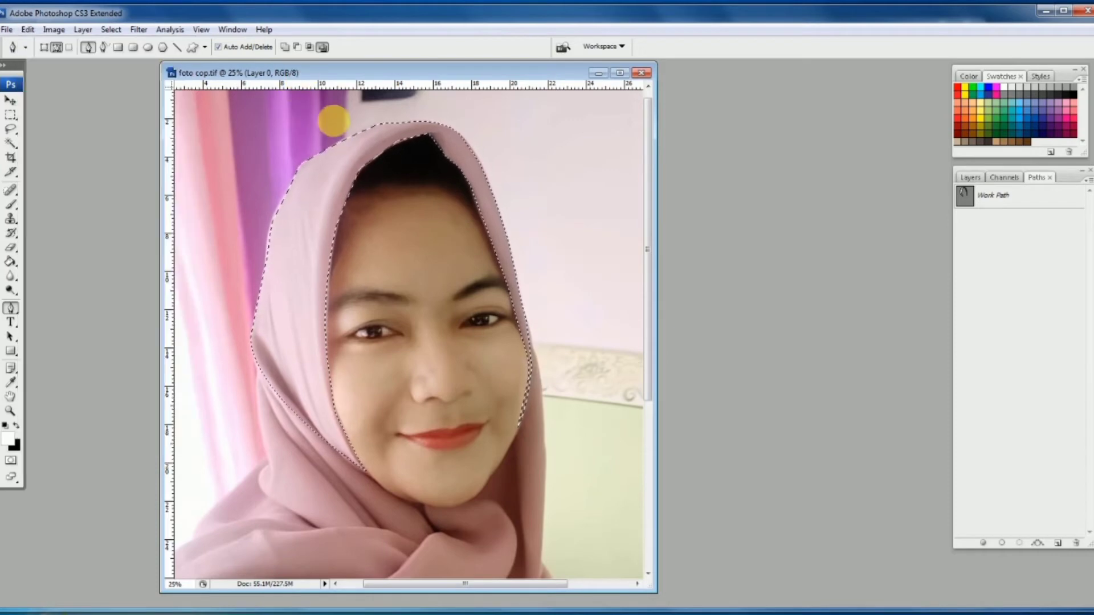
- Zoom out and drop the selection around the head
left_click(392, 237, "ctrl+alt")
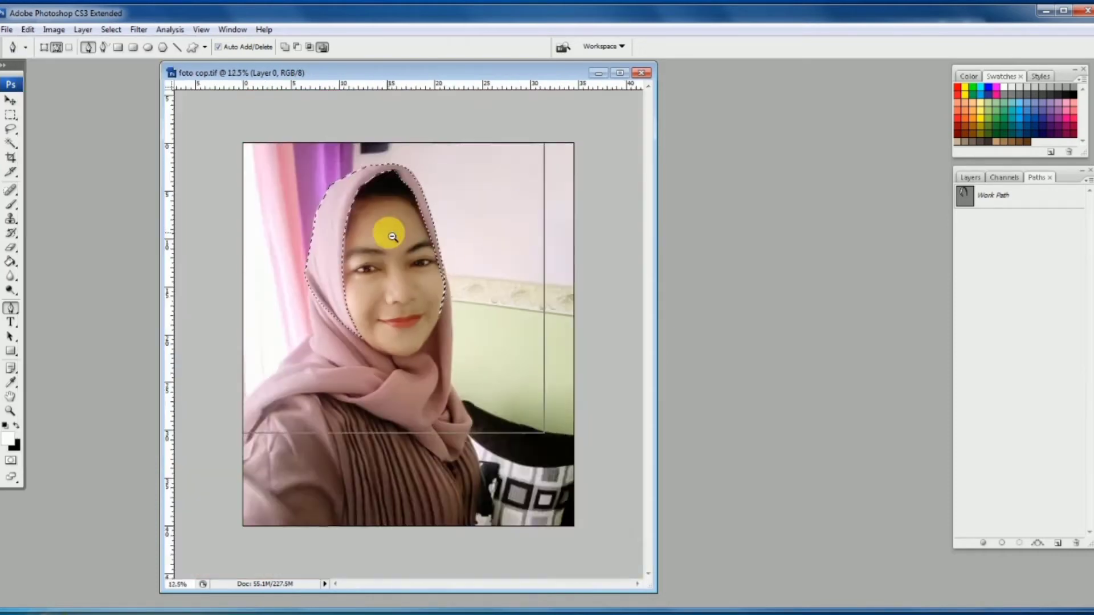
left_click(10, 115)
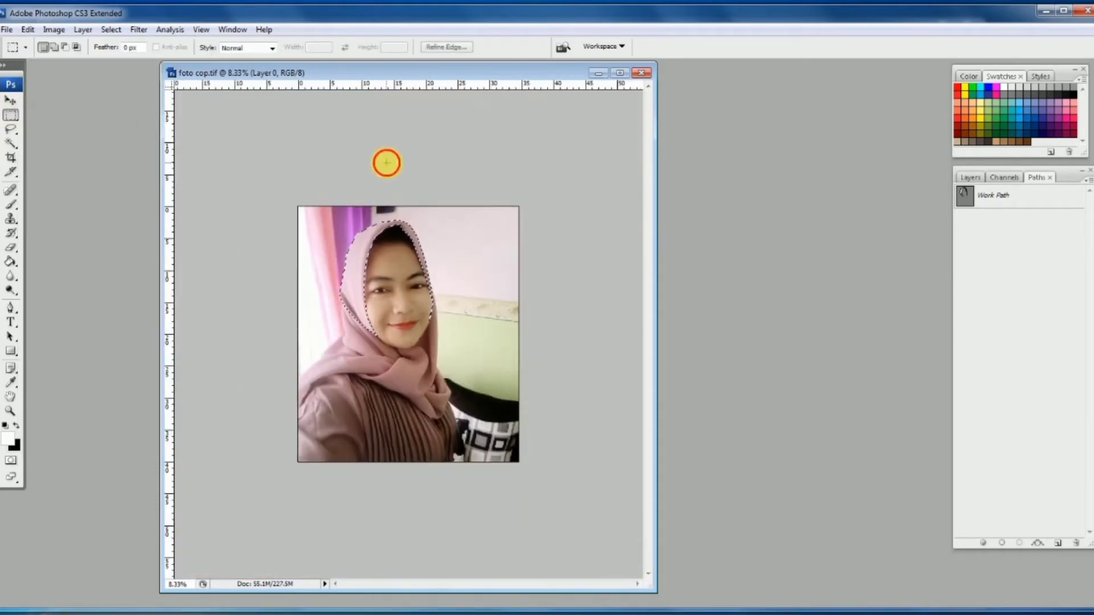
left_click(387, 163)
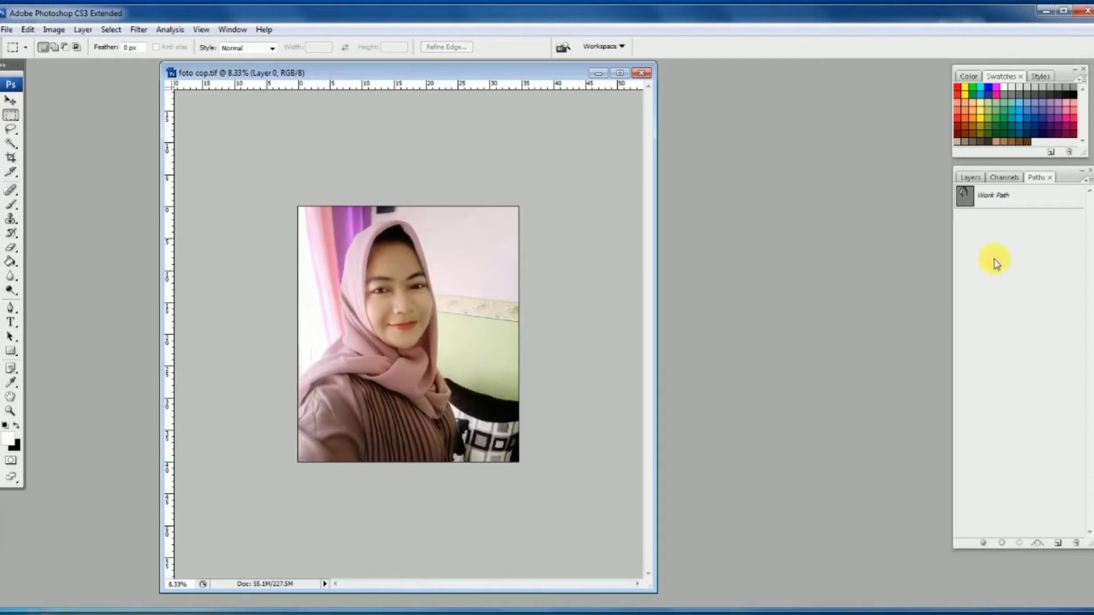
- Drag Layer 0 below the background layer in the Layers panel, then zoom in a step
left_click(970, 180)
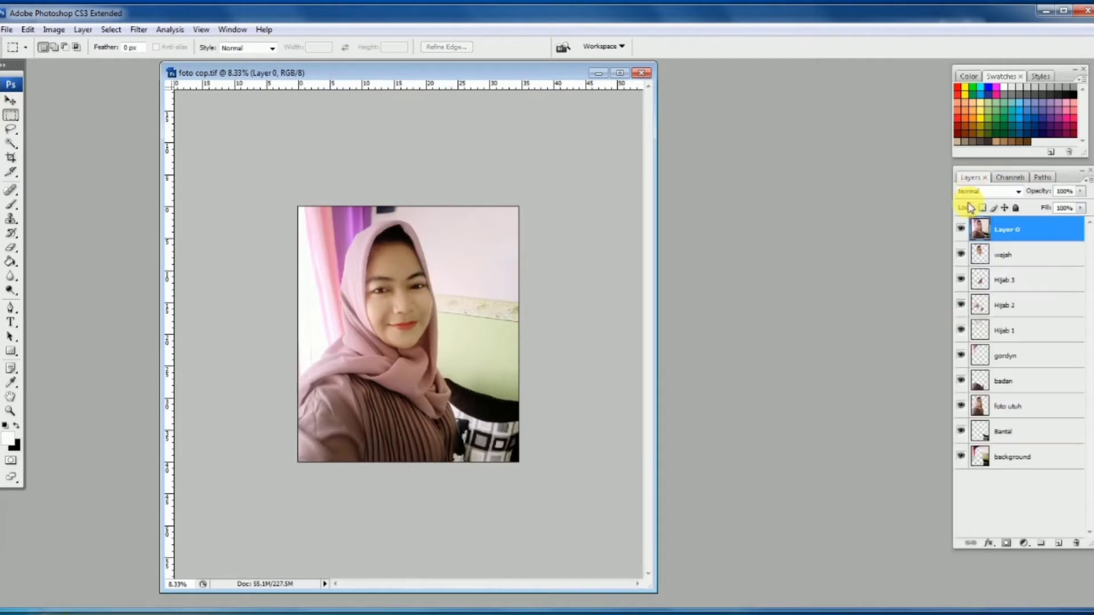
left_click_drag(1020, 230, 1028, 463)
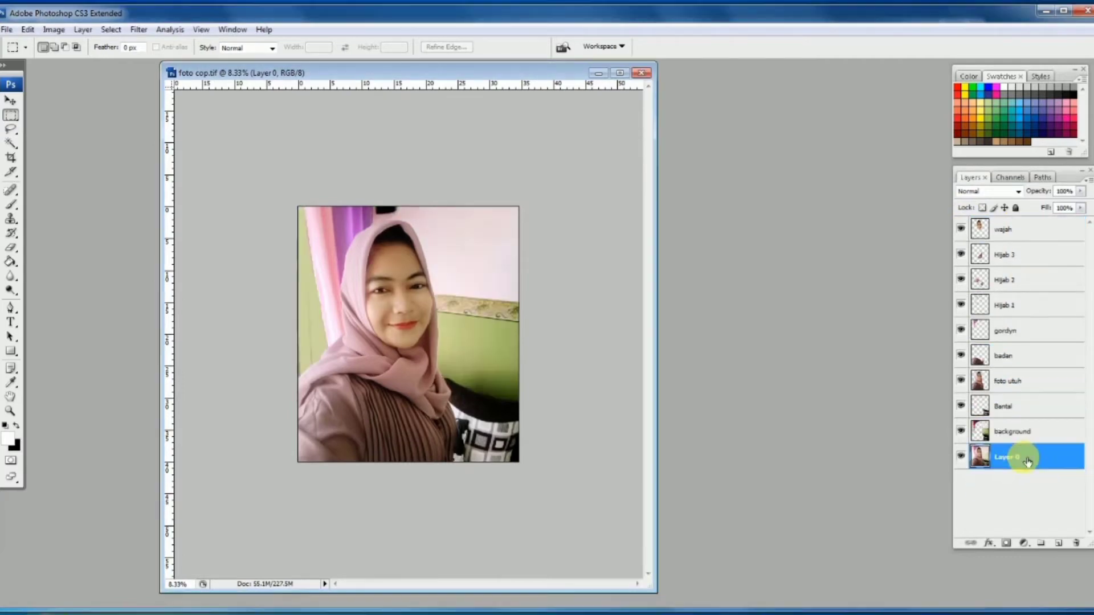
left_click_drag(1029, 462, 1031, 464)
key("ctrl+plus")
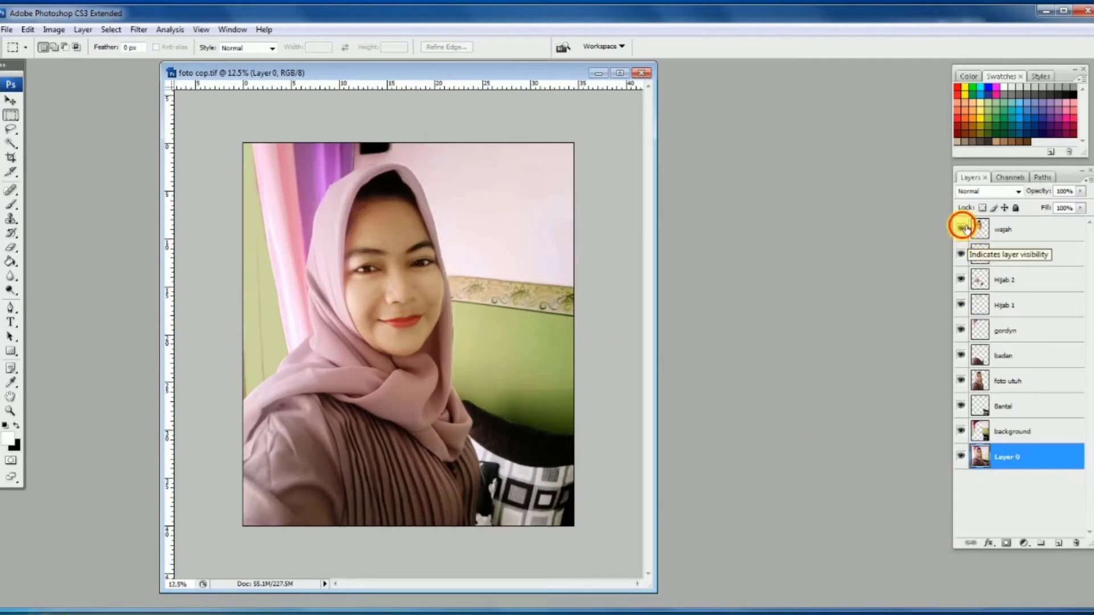
- Hide all layers, then preview wajah, Hijab 3, Hijab 2 and Hijab 1 one at a time
left_click_drag(961, 229, 965, 434)
left_click(961, 457)
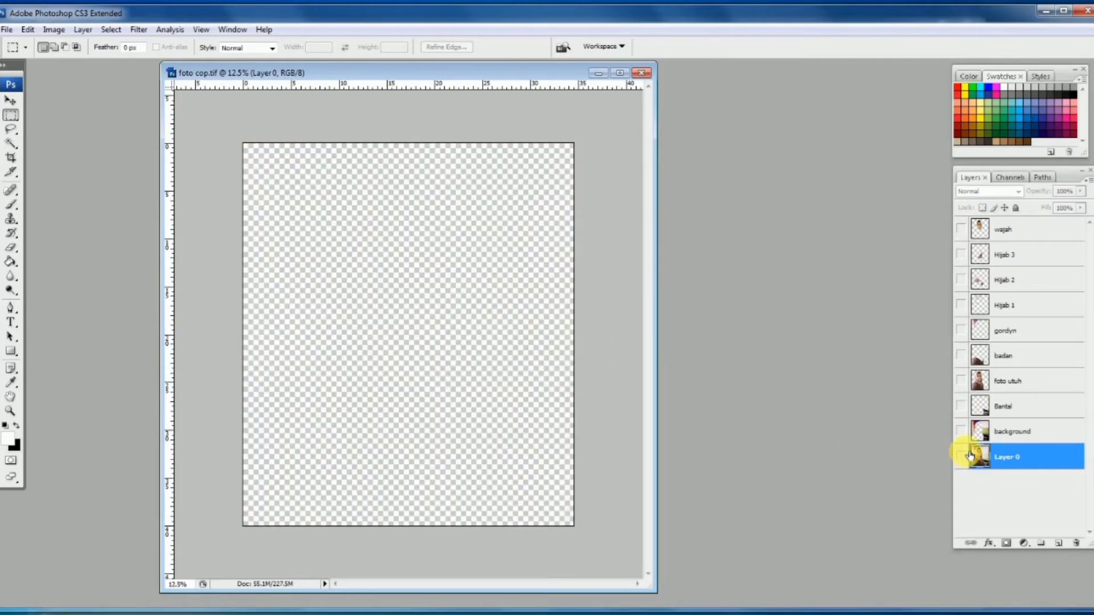
left_click(962, 229)
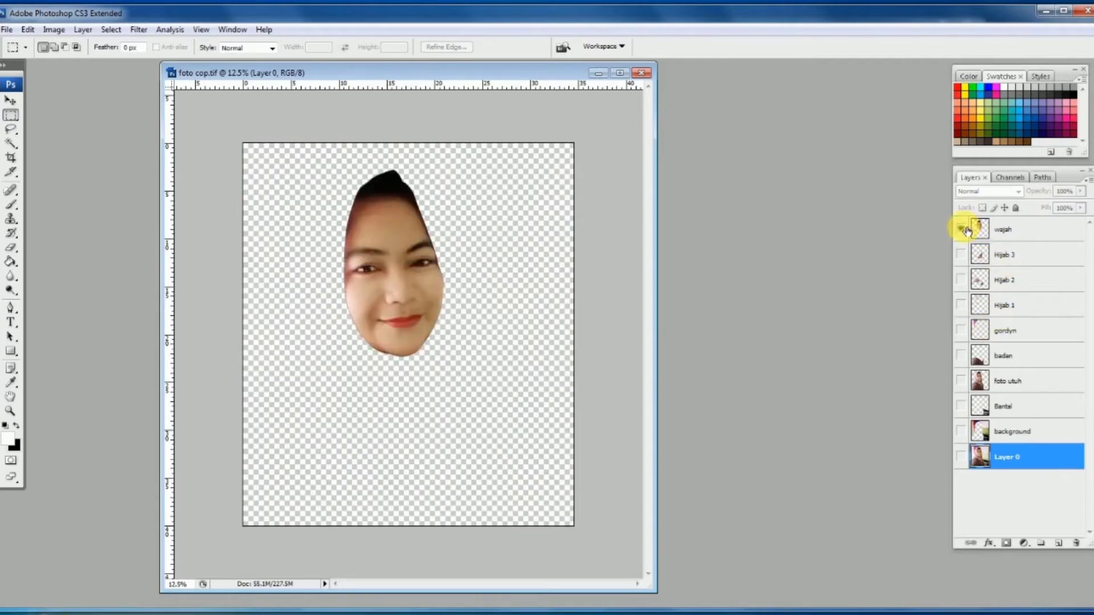
left_click(962, 230)
left_click(962, 256)
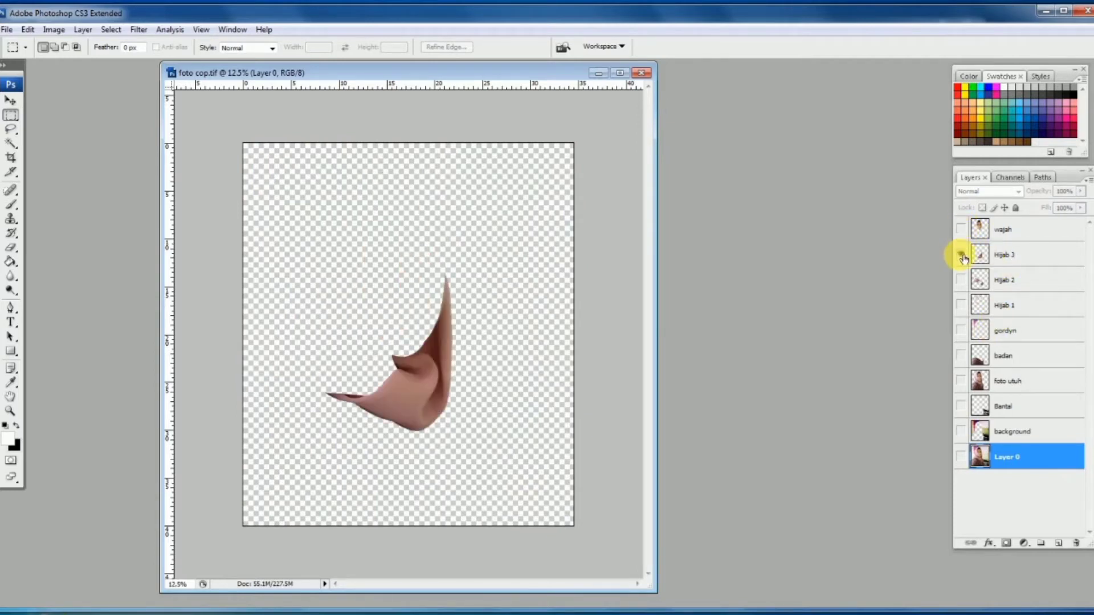
left_click(962, 255)
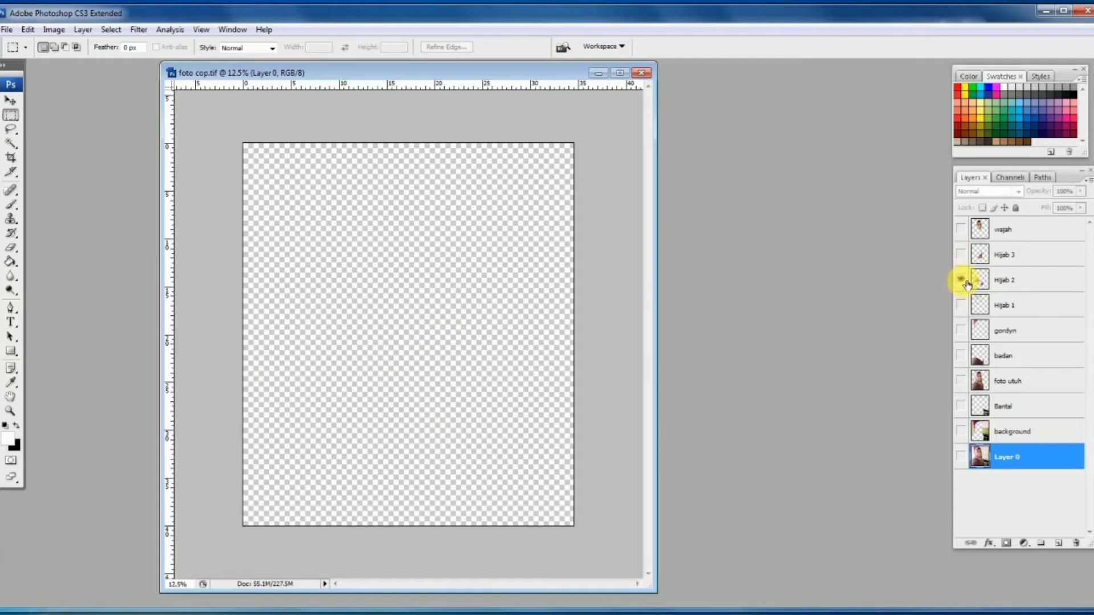
left_click(961, 280)
left_click(414, 394)
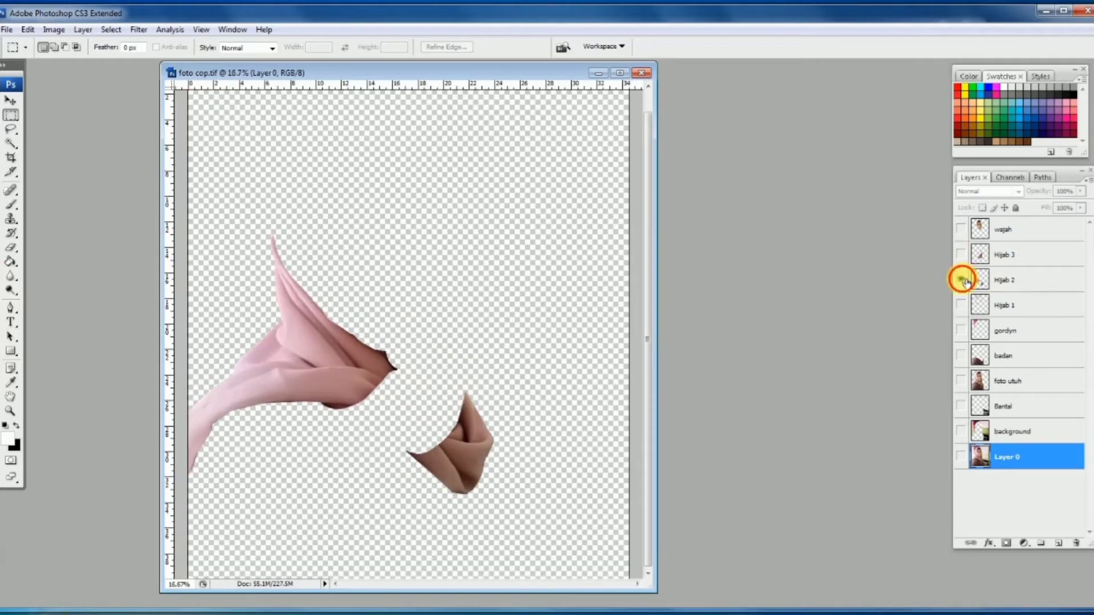
left_click(961, 279)
left_click(963, 306)
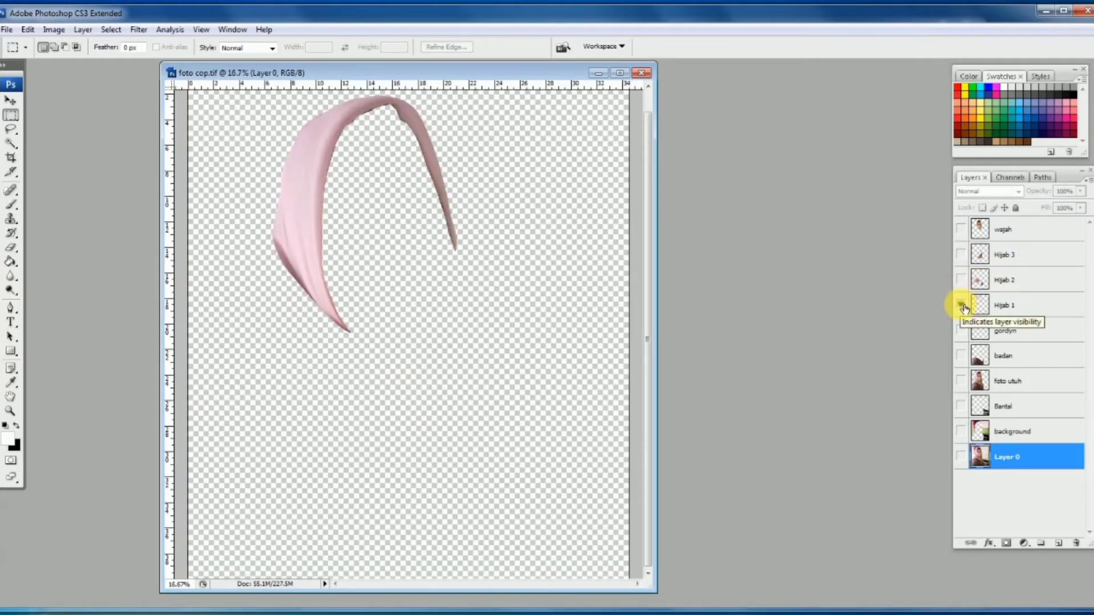
- Preview gordyn, badan, foto utuh, Bantal and background in turn, then hide them all
left_click(962, 306)
left_click(962, 330)
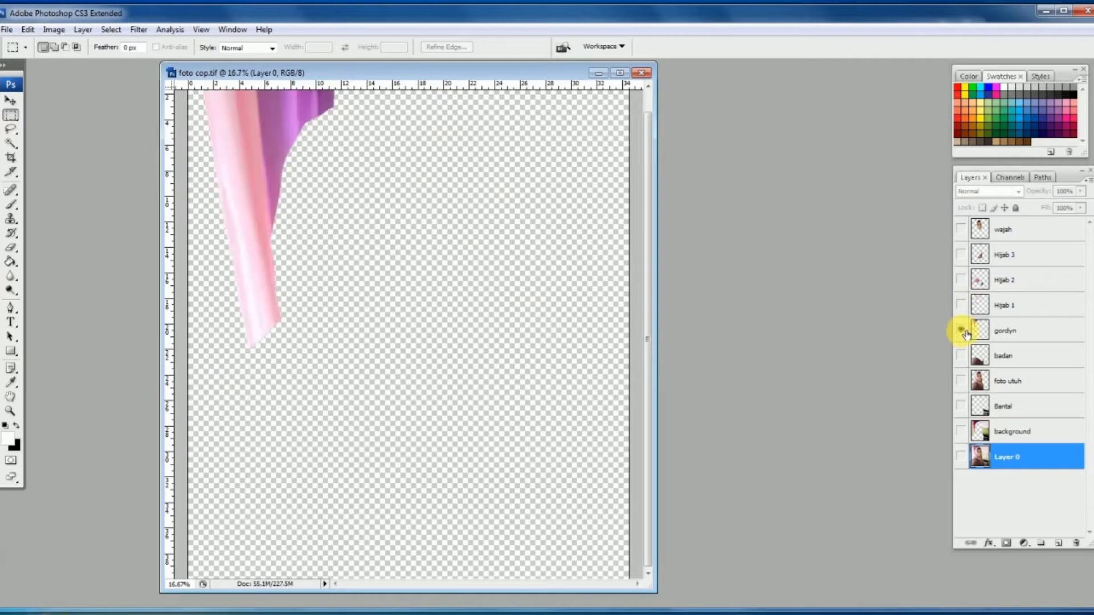
left_click(962, 330)
left_click(961, 356)
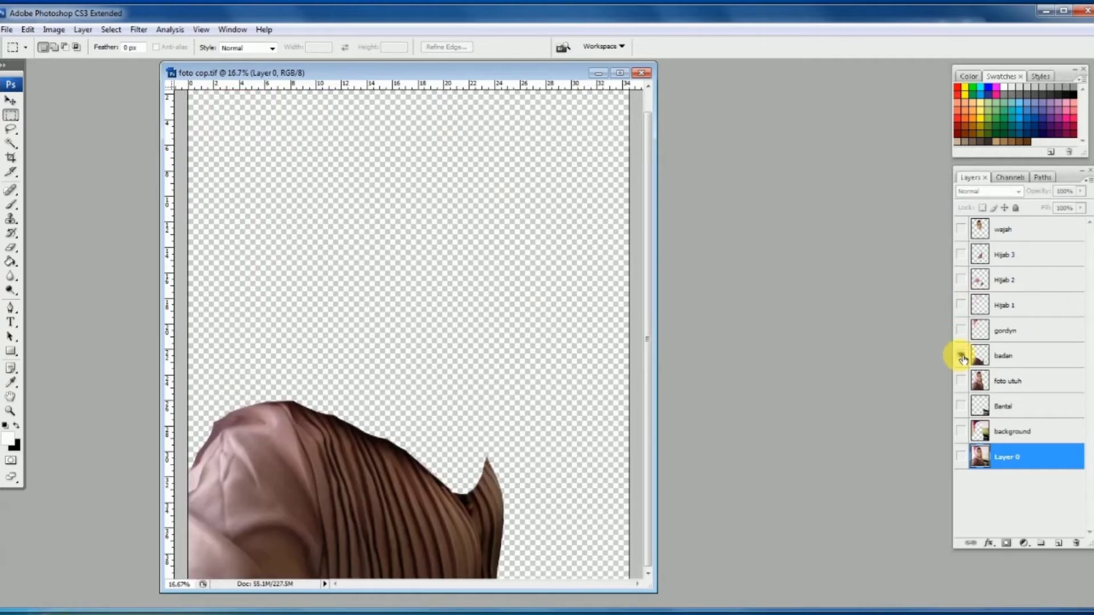
left_click(961, 356)
left_click(962, 382)
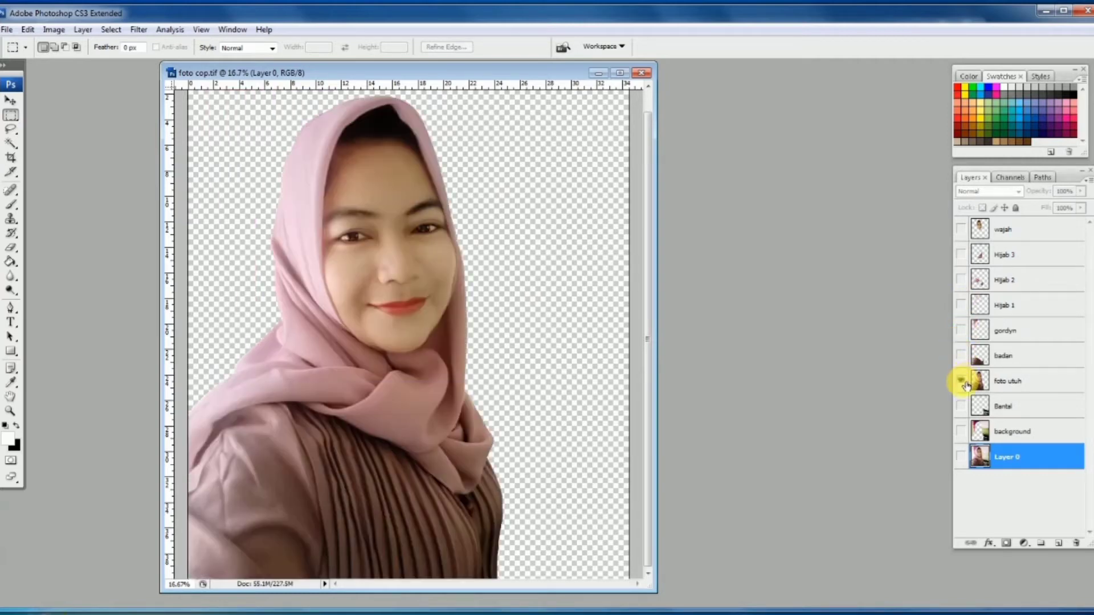
left_click(962, 381)
left_click(962, 406)
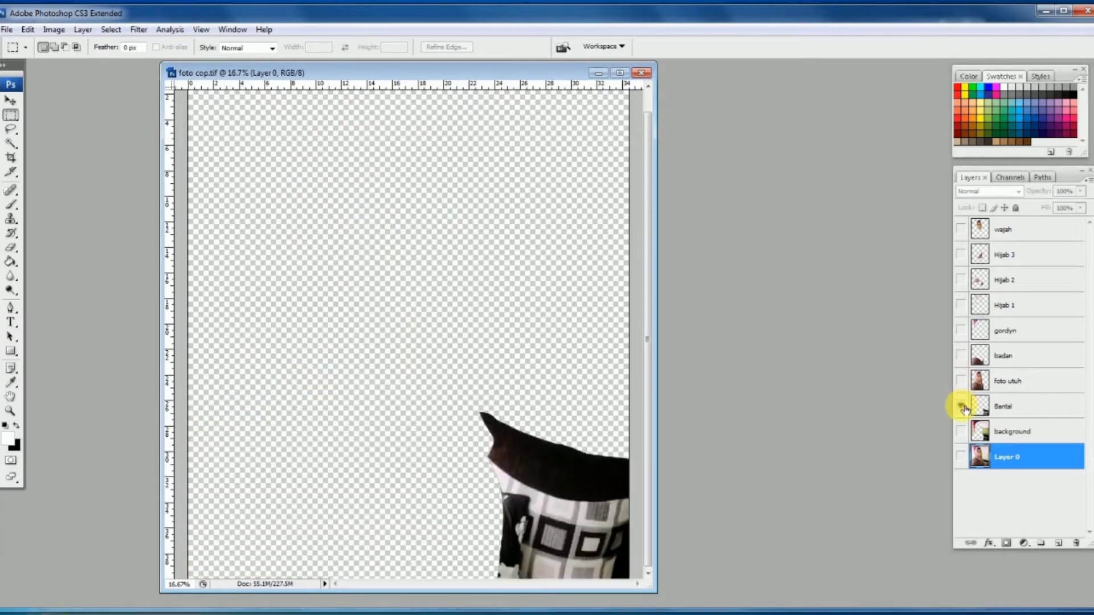
left_click(962, 406)
left_click(962, 431)
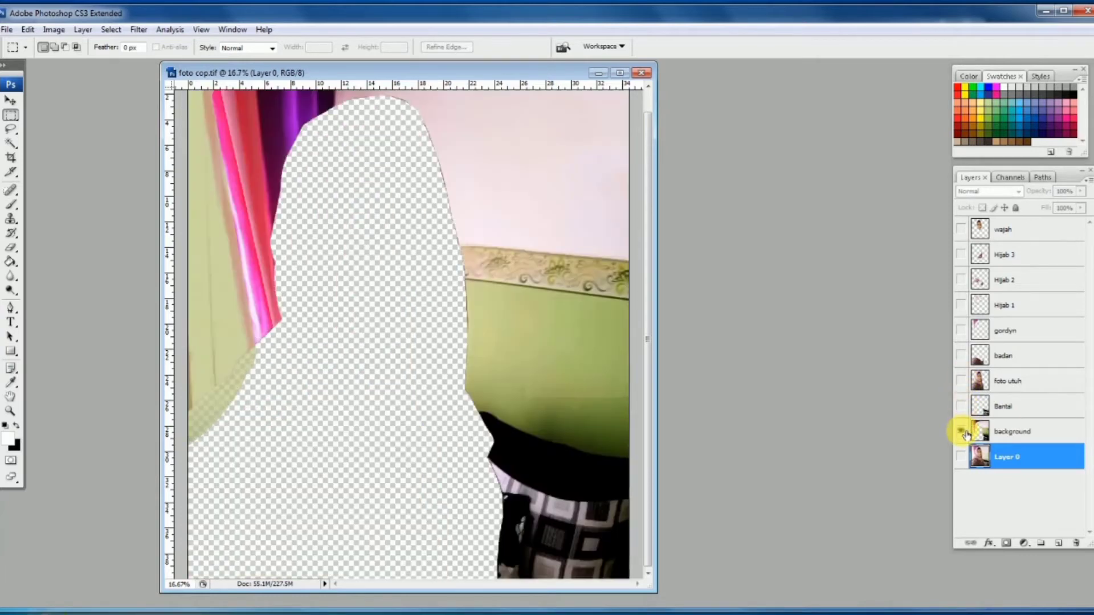
left_click(963, 432)
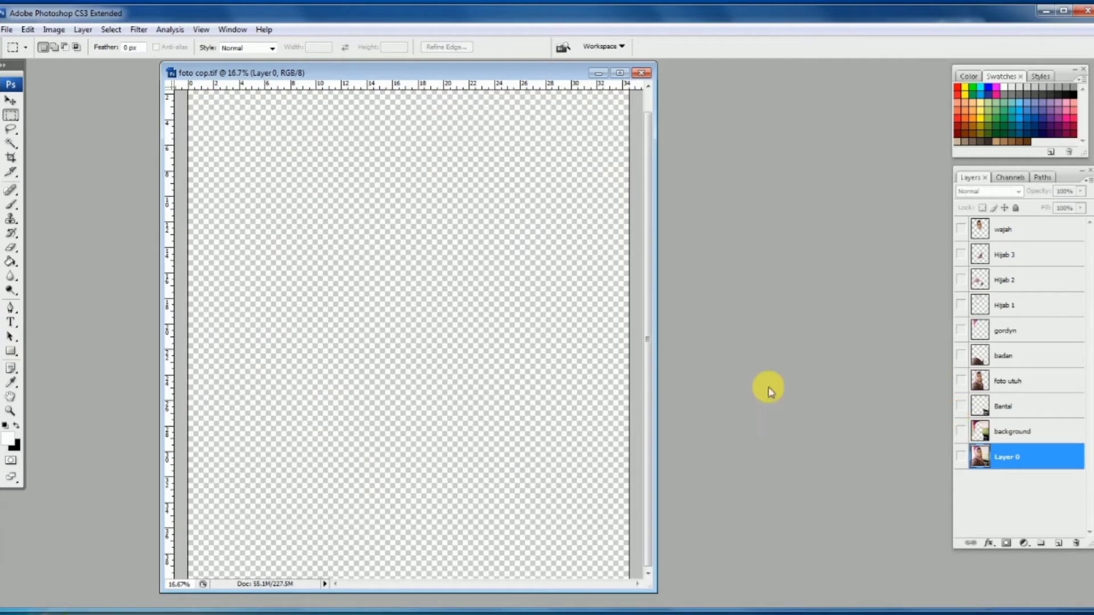
- Resize the document window, then make the background layer visible and active
left_click(489, 354, "ctrl+alt")
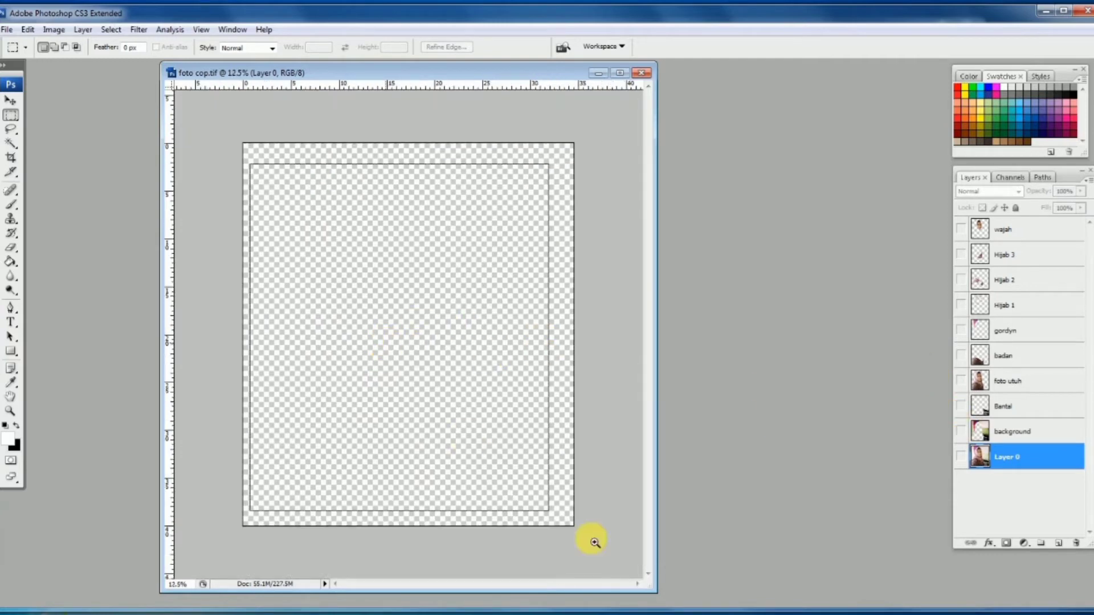
left_click(595, 543)
left_click_drag(657, 591, 712, 594)
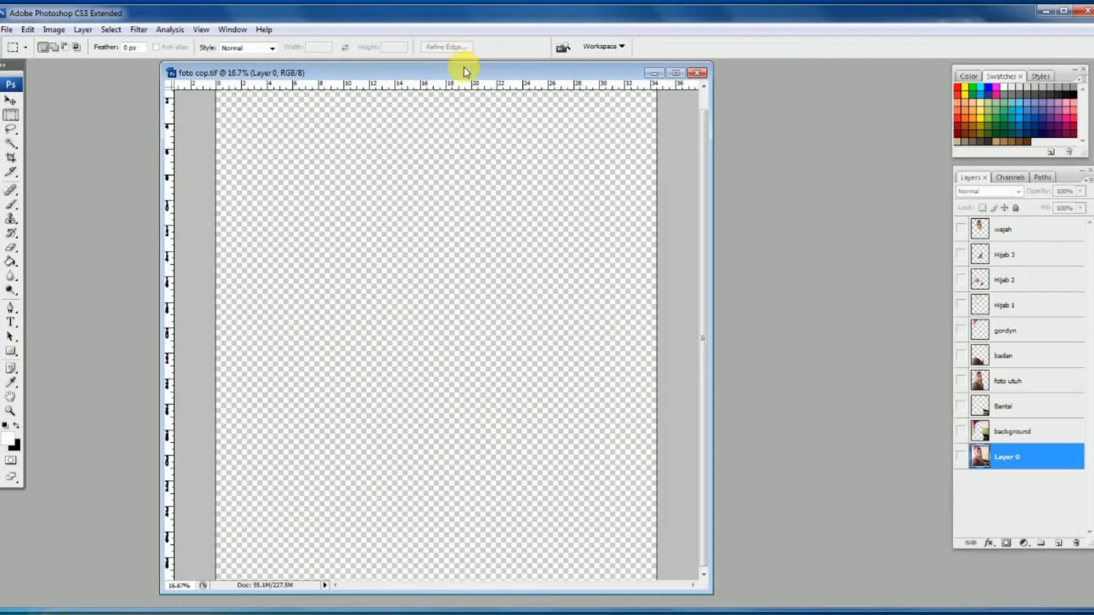
left_click_drag(463, 70, 375, 69)
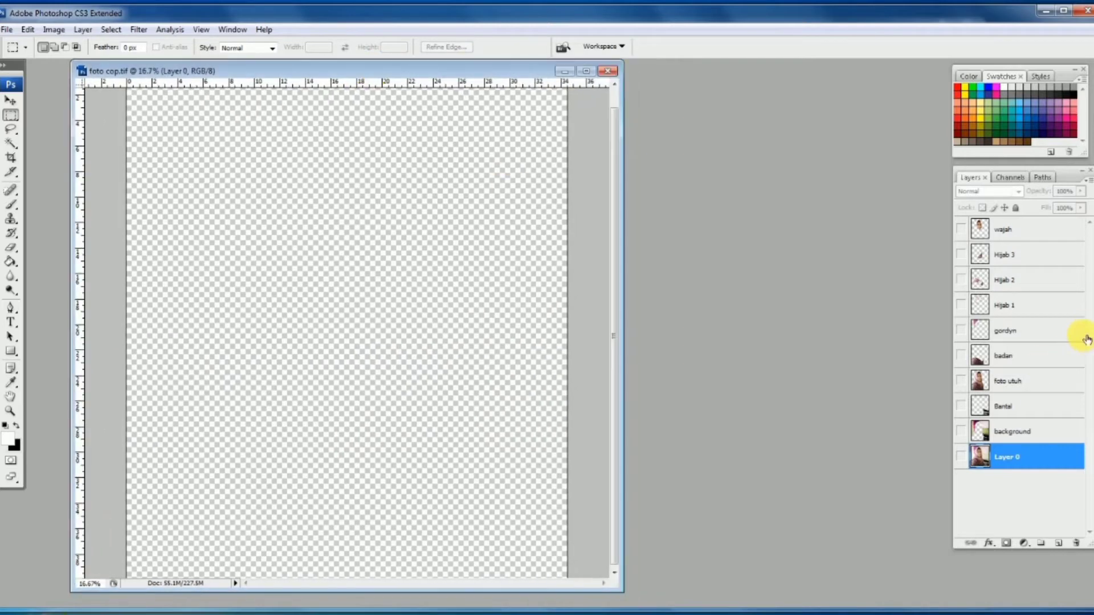
left_click(961, 433)
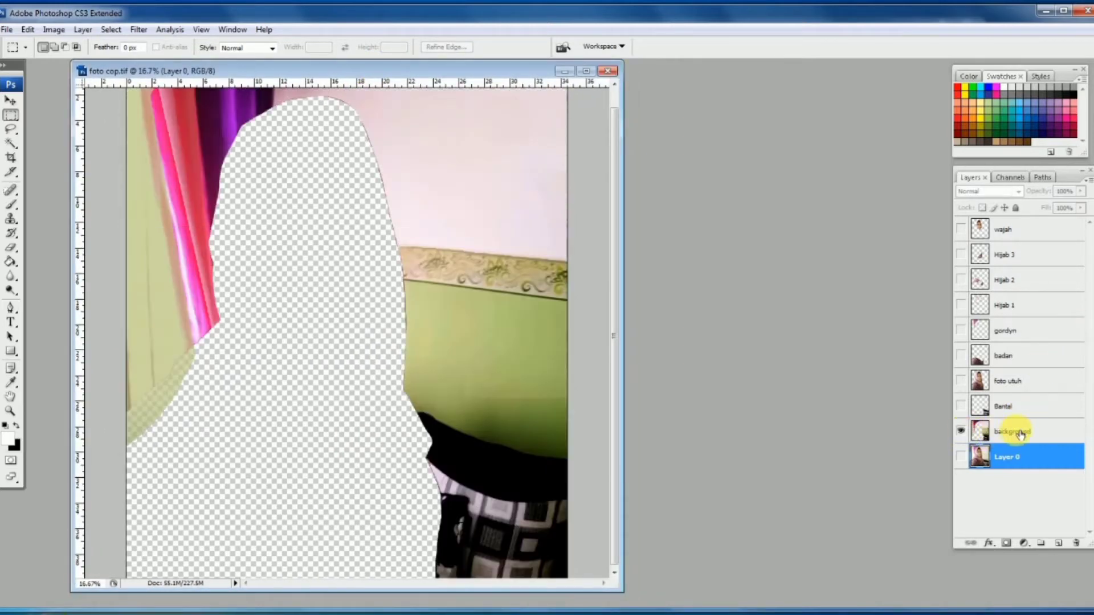
left_click(1010, 433)
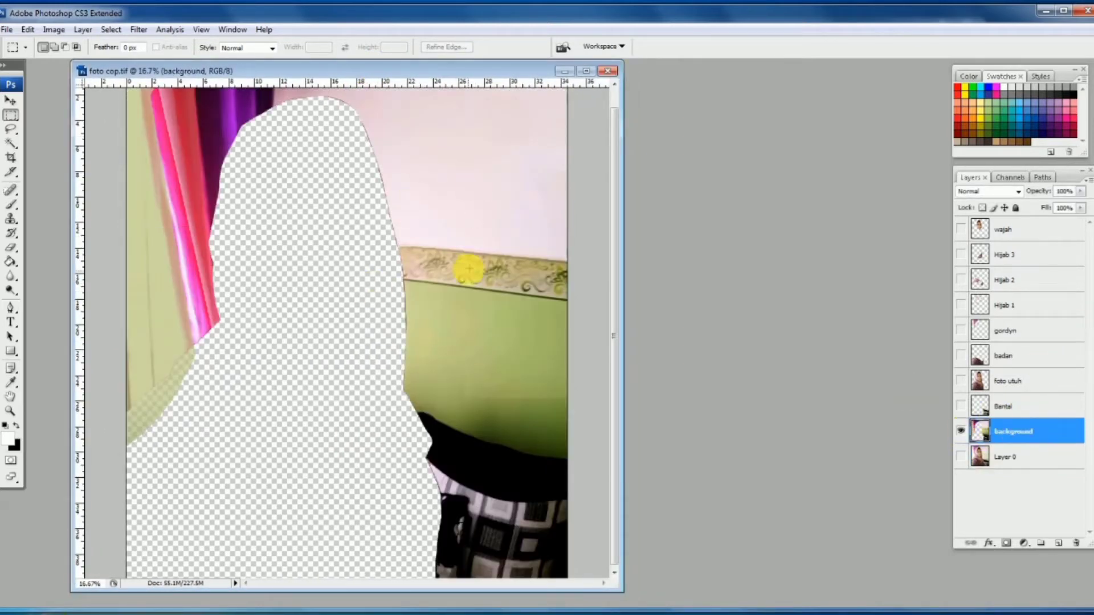
- Add a Pattern Overlay to the background layer using the PATTERN.jpg photo-mosaic at a smaller scale
double_click(1061, 436)
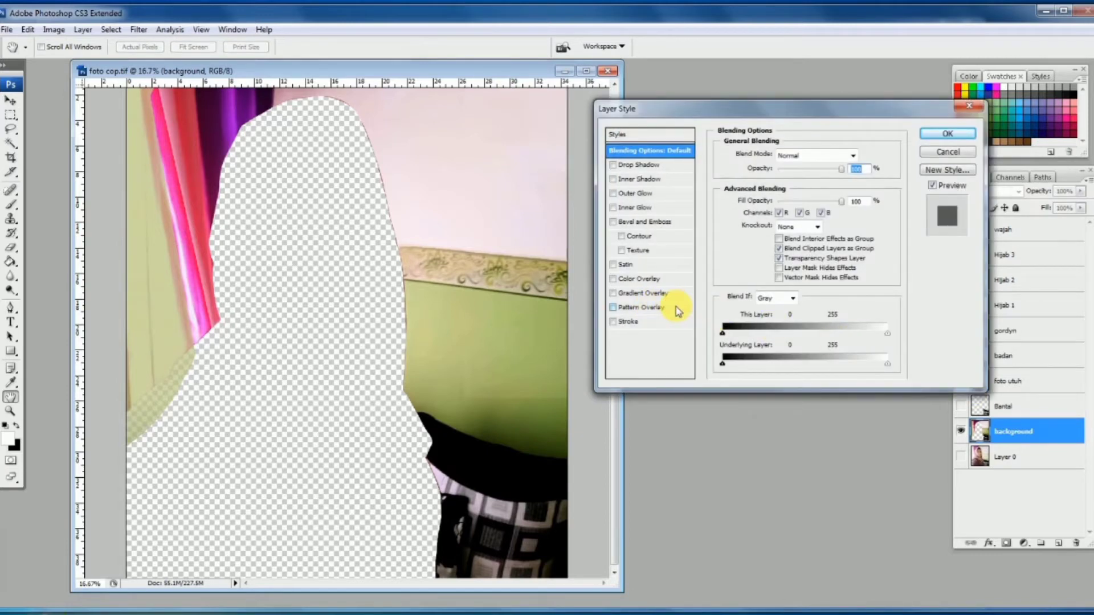
left_click(676, 308)
left_click(786, 208)
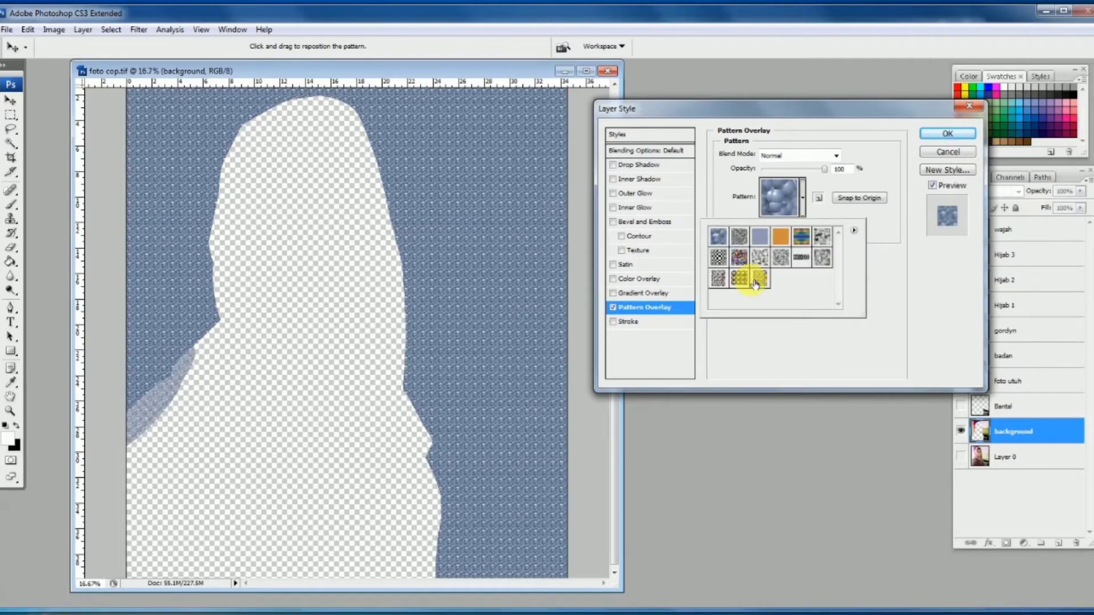
left_click_drag(741, 277, 777, 278)
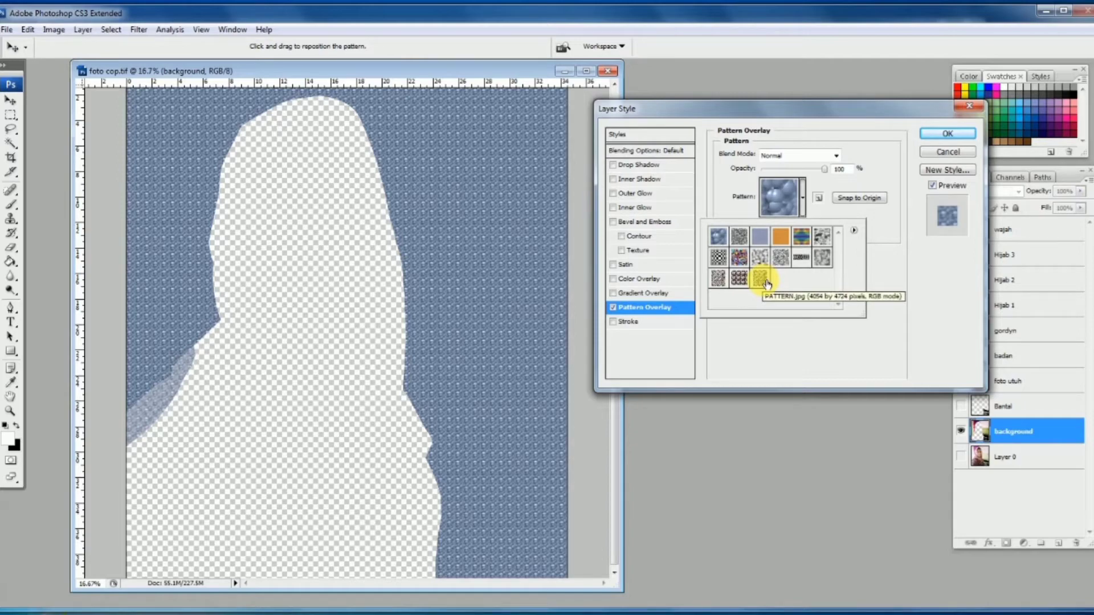
left_click(760, 278)
left_click(755, 221)
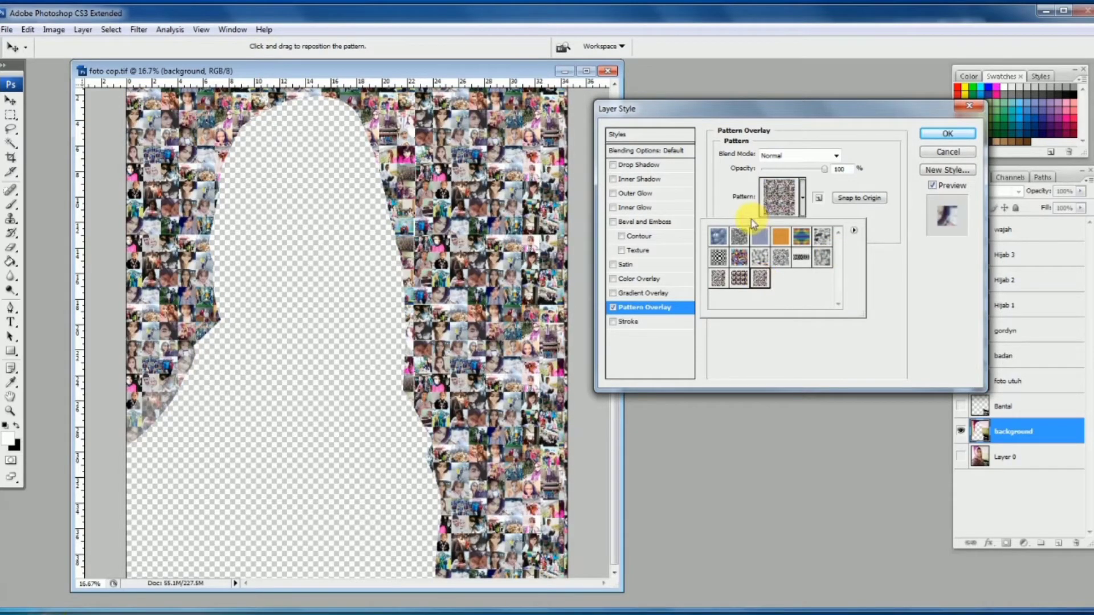
left_click(874, 273)
left_click_drag(788, 228, 782, 234)
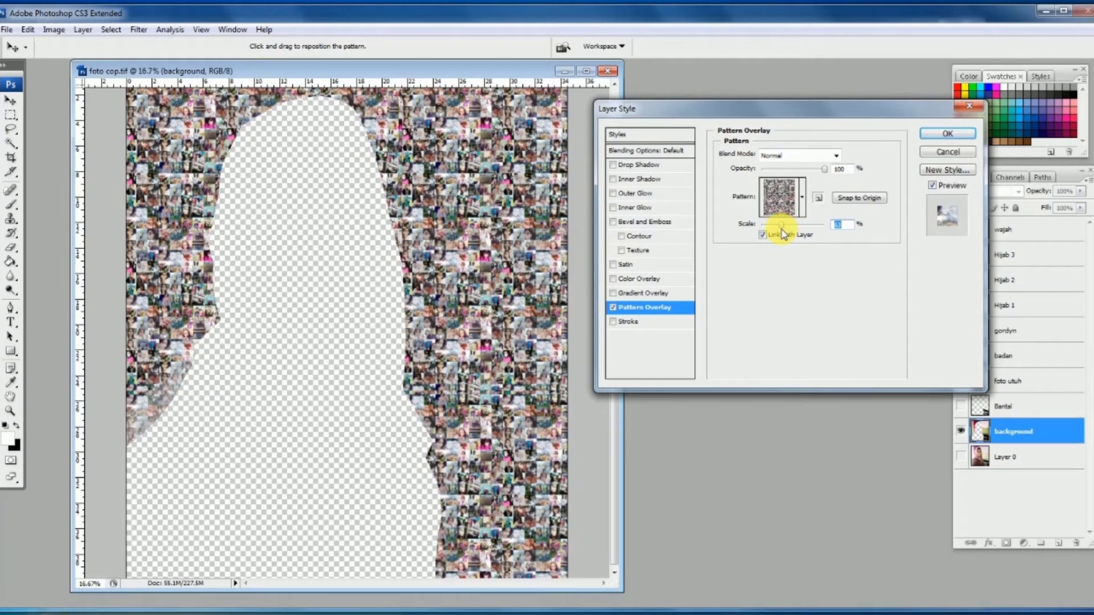
- Blend the background's mosaic overlay in Multiply at lower opacity and apply it
left_click(803, 159)
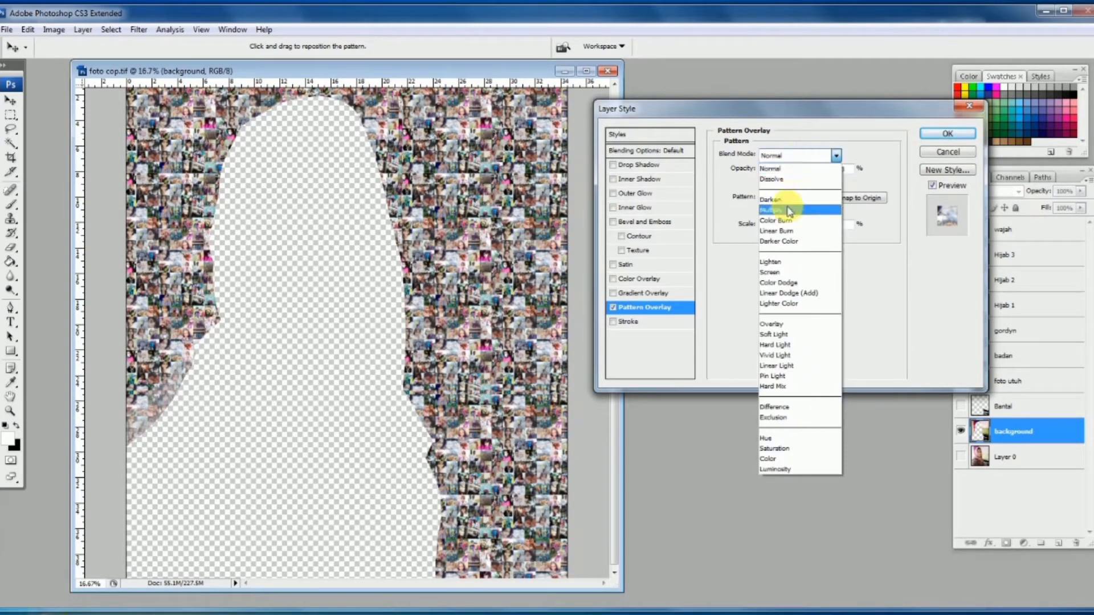
left_click(790, 211)
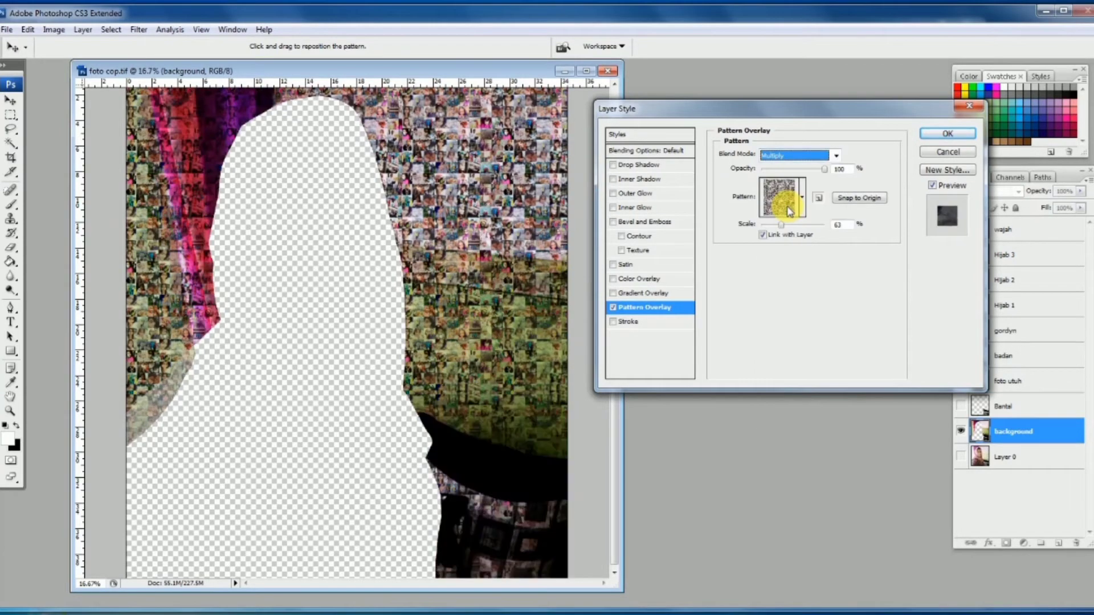
left_click(812, 169)
left_click_drag(811, 171, 794, 175)
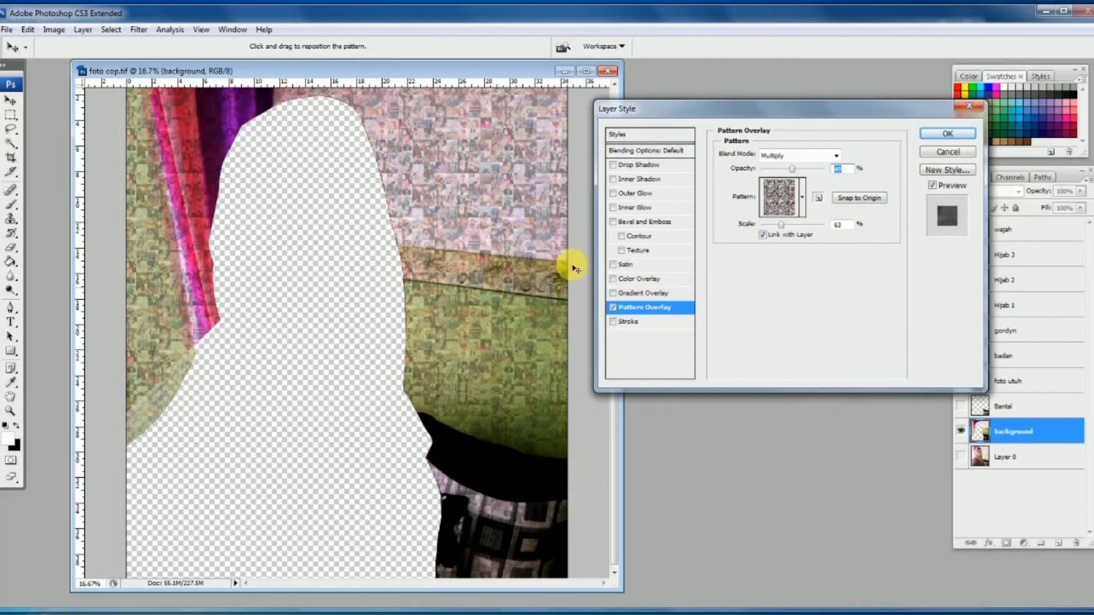
left_click(941, 134)
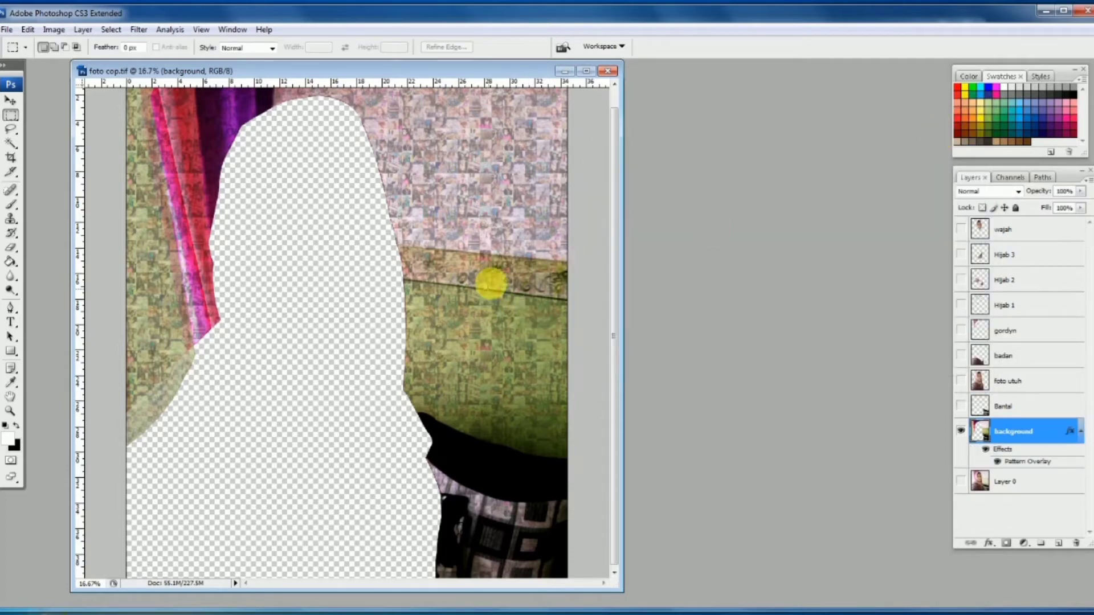
- Zoom out, then make the Bantal pillow layer visible and active
key("ctrl+minus")
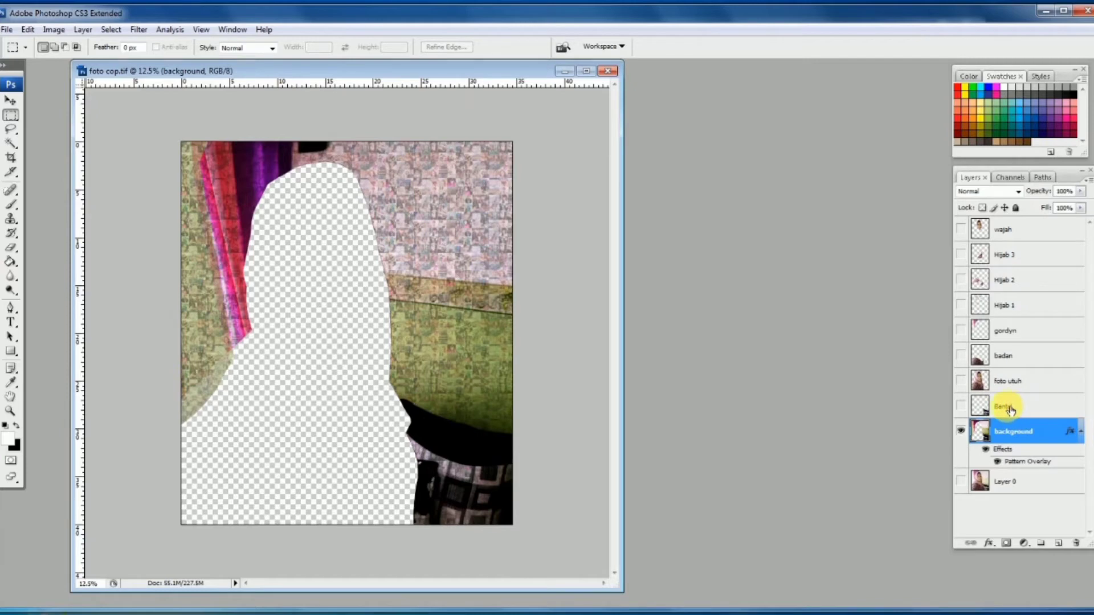
left_click(960, 406)
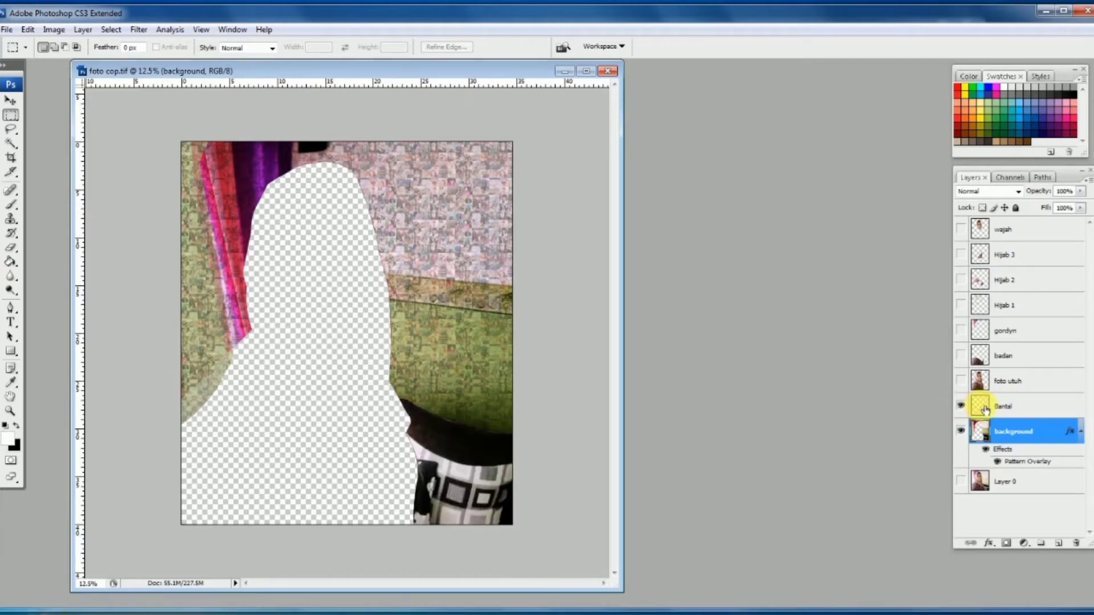
left_click(986, 408)
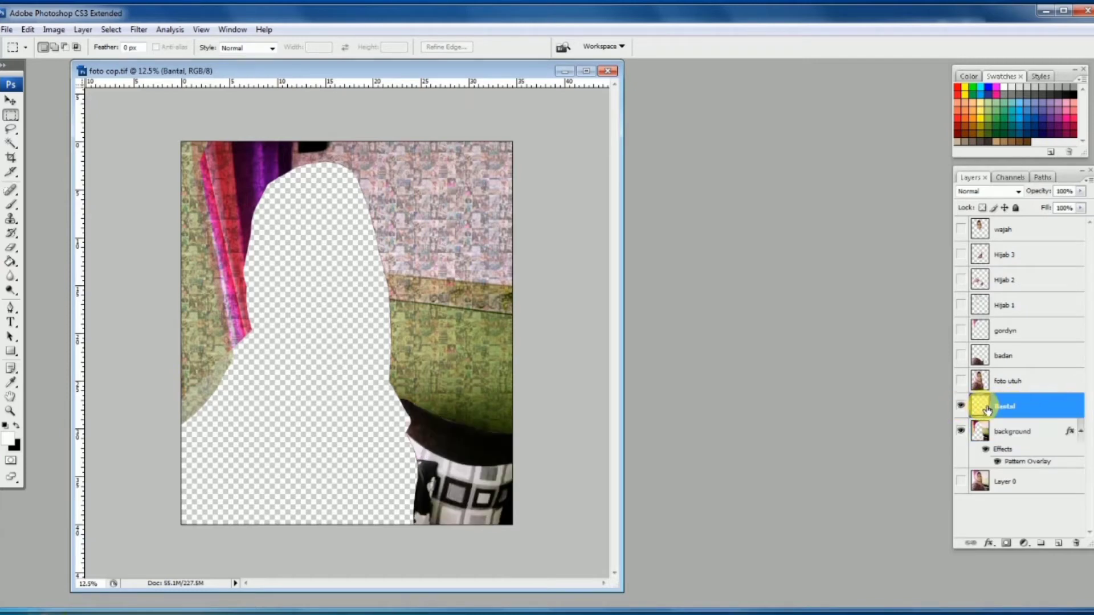
- Add the photo-mosaic Pattern Overlay to the Bantal pillow layer
double_click(1065, 408)
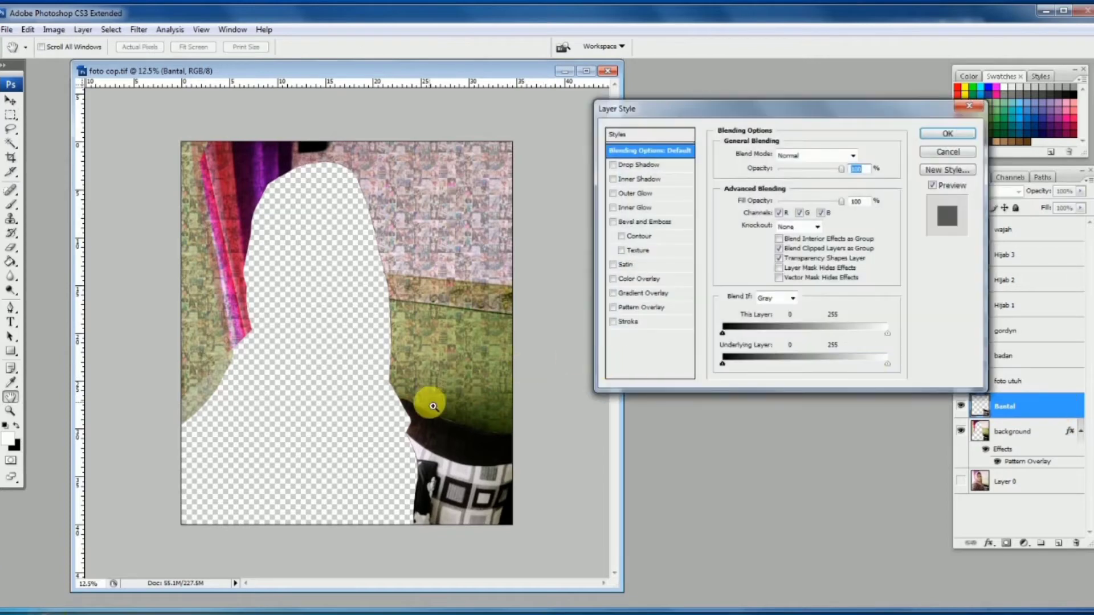
key("ctrl+plus")
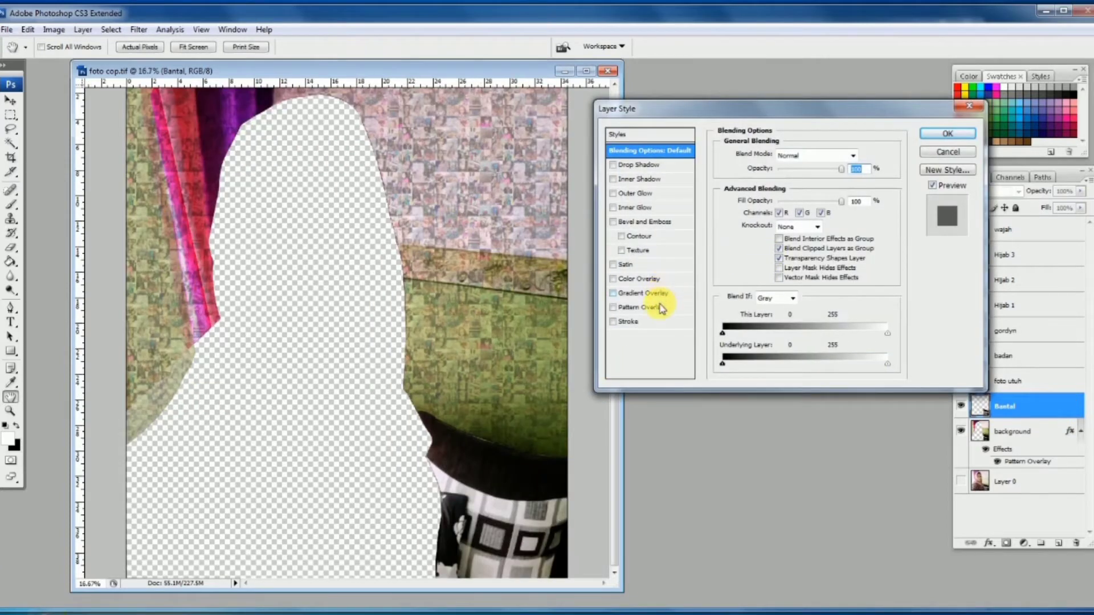
left_click(659, 308)
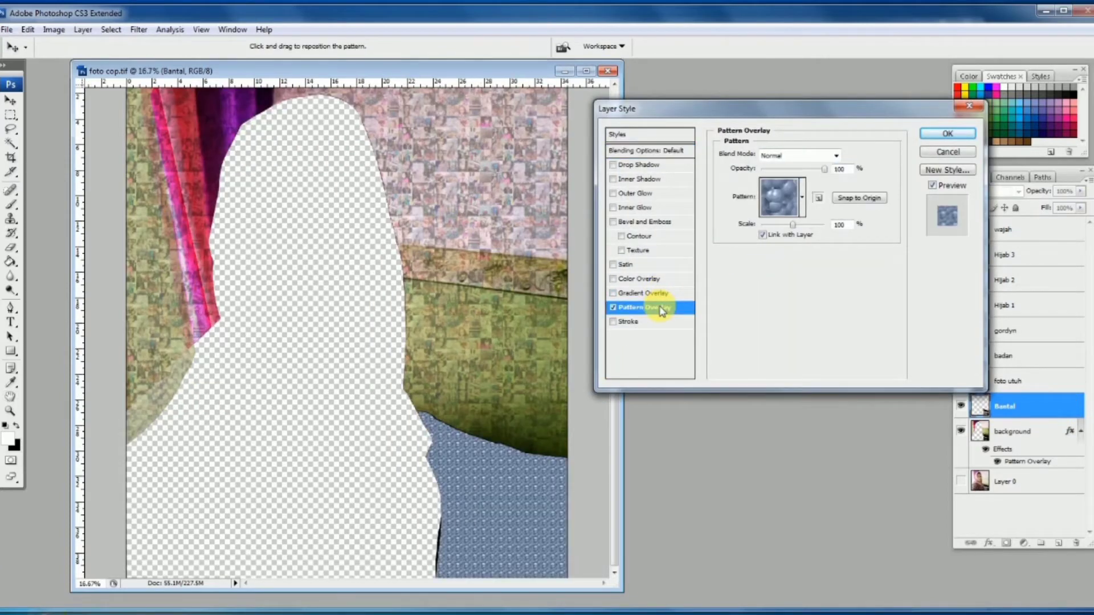
left_click(776, 206)
left_click(760, 279)
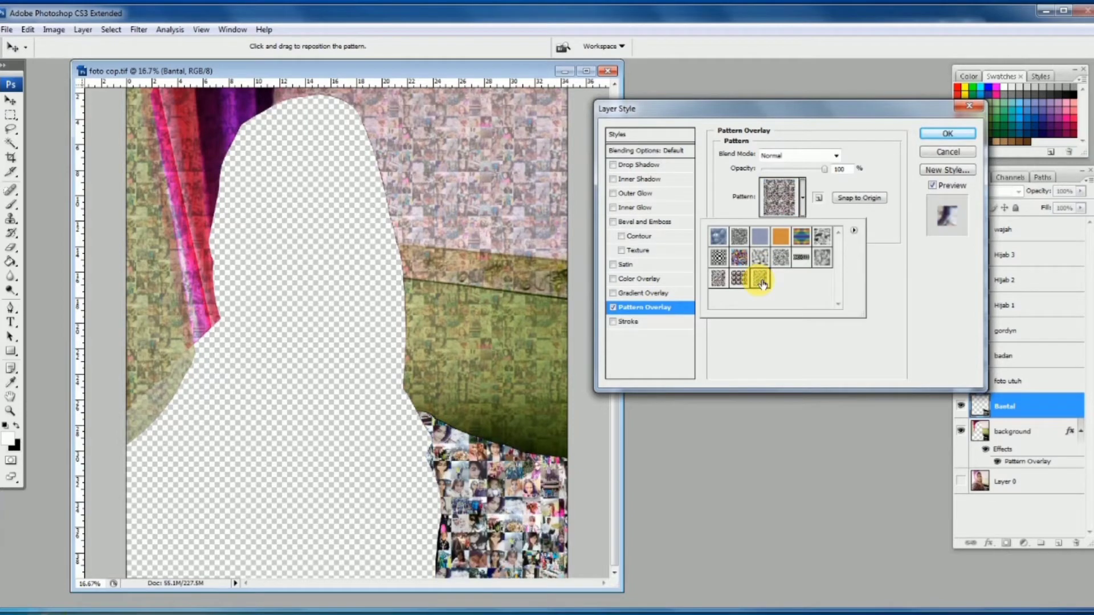
left_click(819, 349)
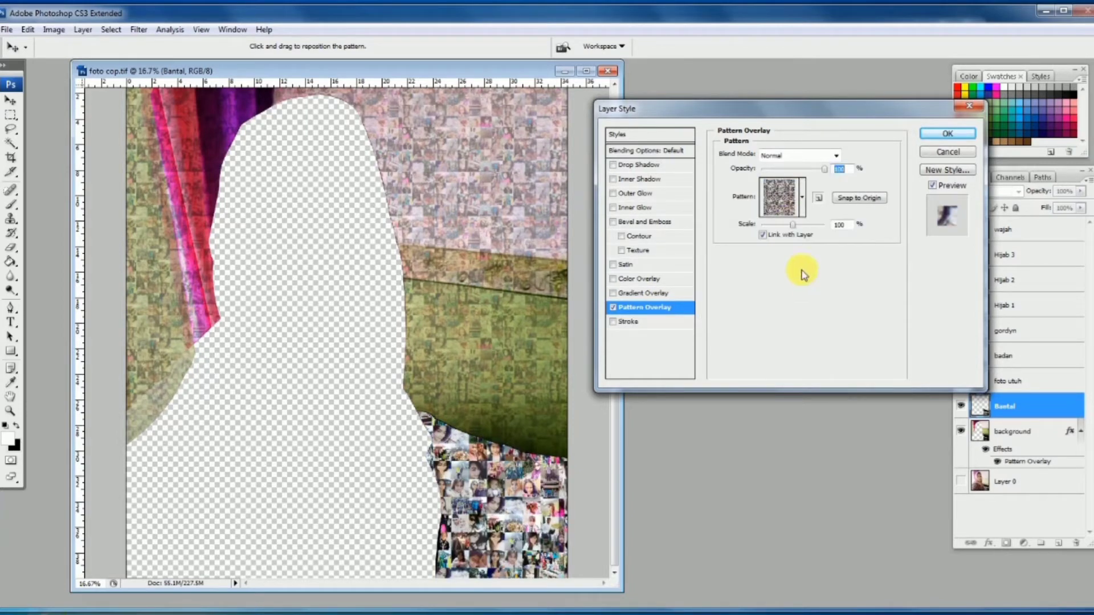
- Blend the pillow's pattern in Hard Light at reduced opacity and apply it
left_click(797, 156)
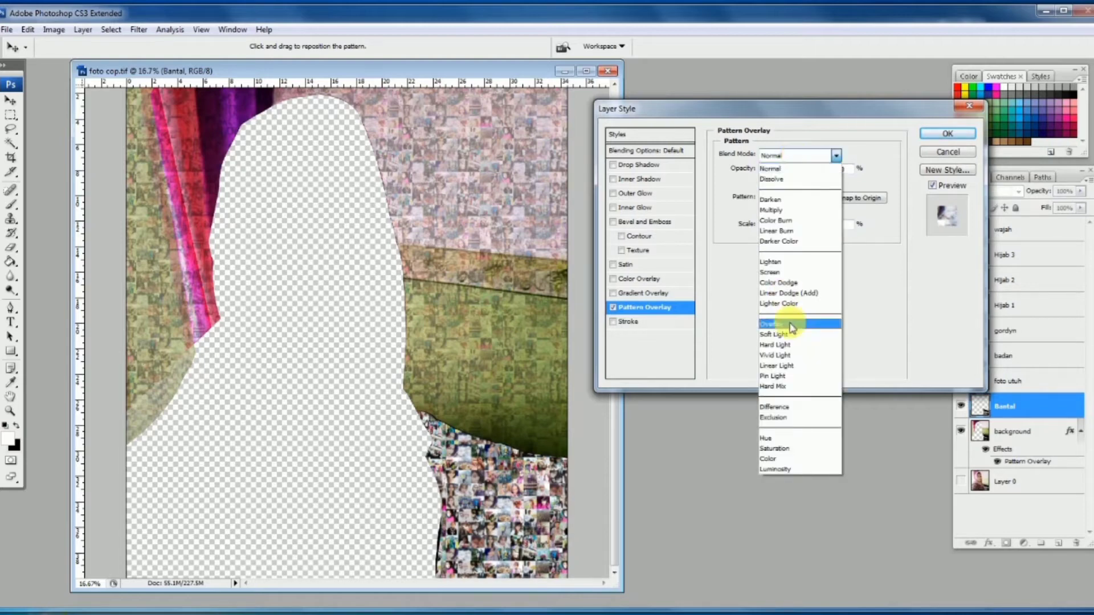
left_click(790, 336)
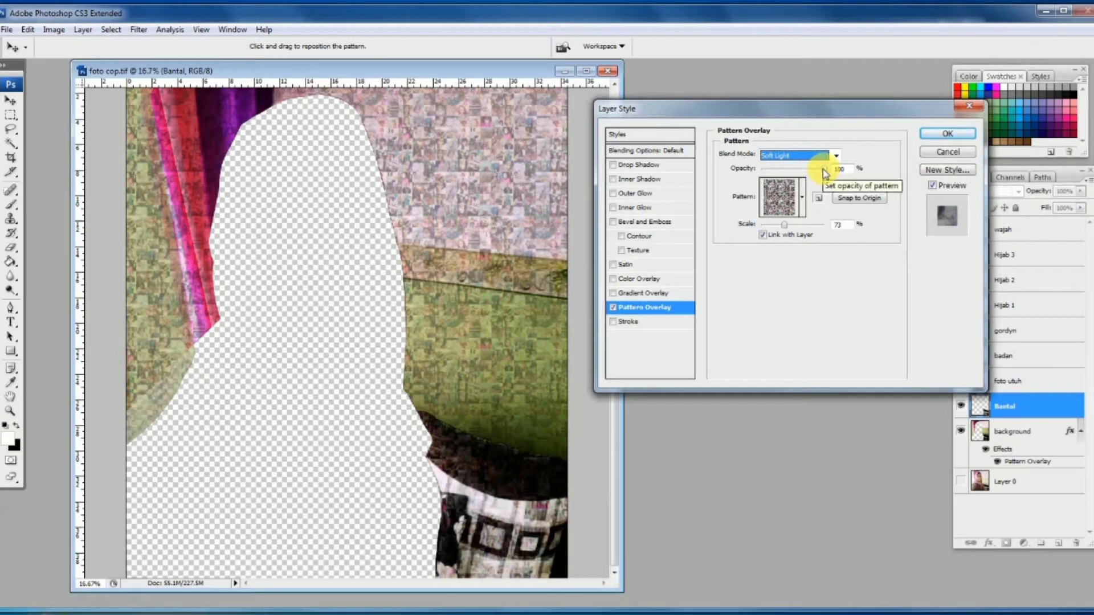
left_click(797, 155)
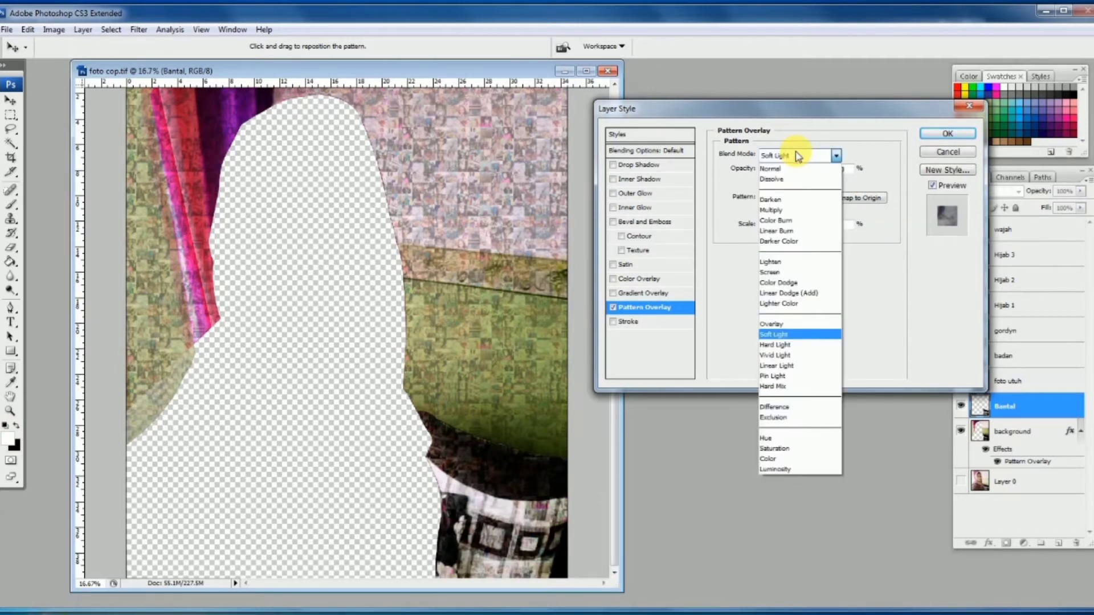
left_click(775, 324)
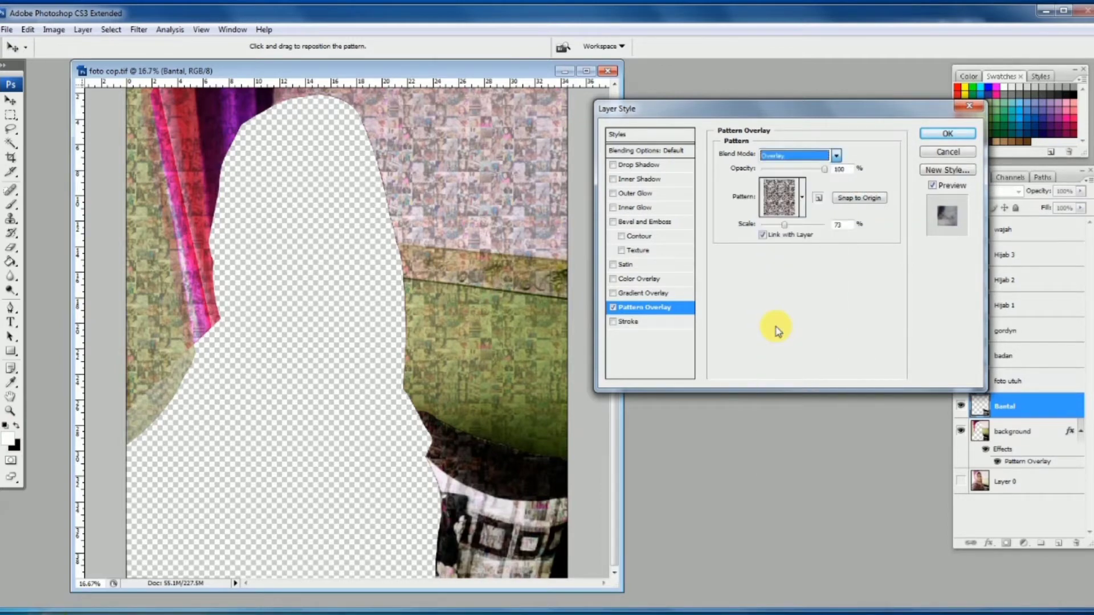
left_click(800, 159)
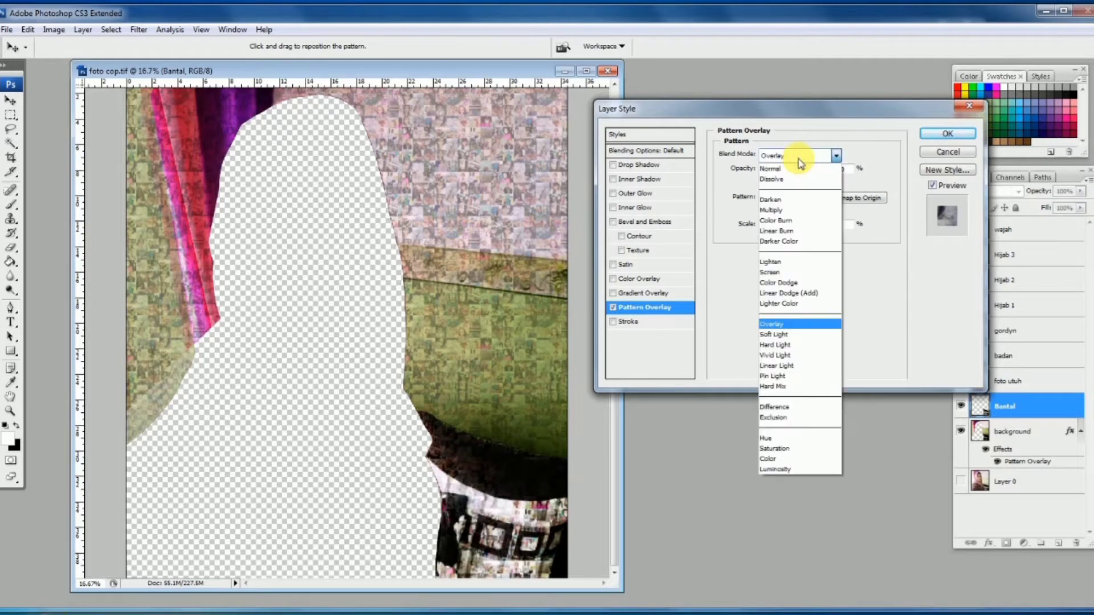
left_click(770, 346)
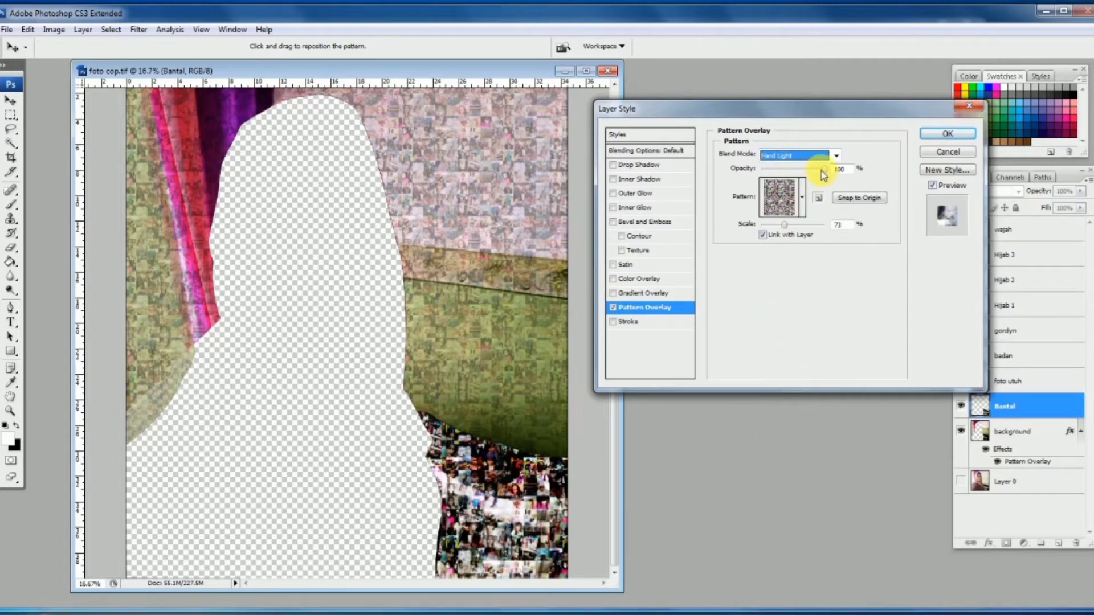
left_click_drag(823, 171, 810, 171)
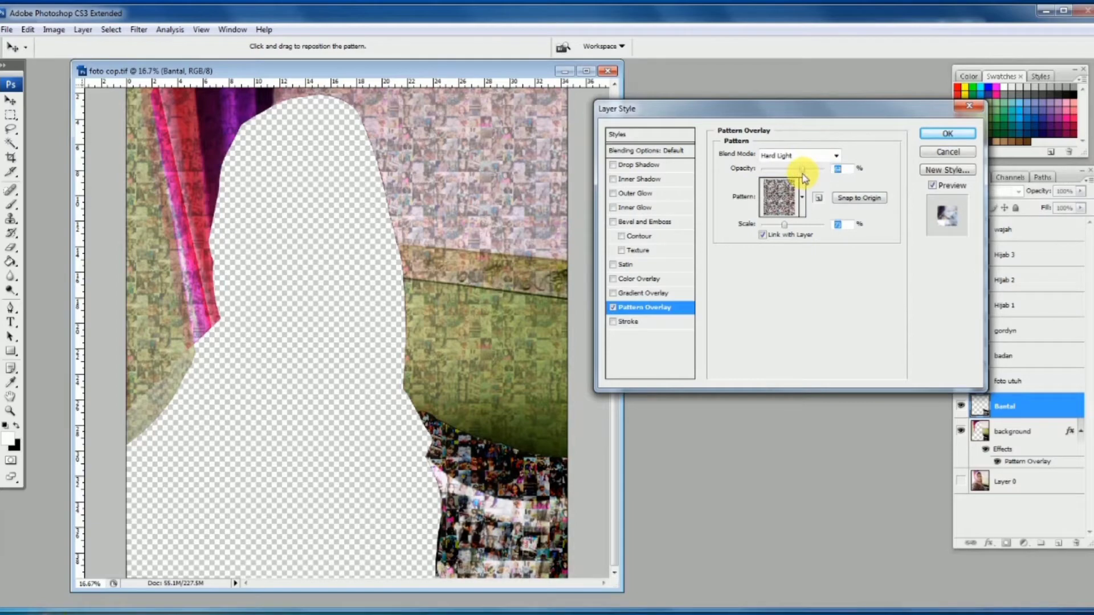
left_click(941, 135)
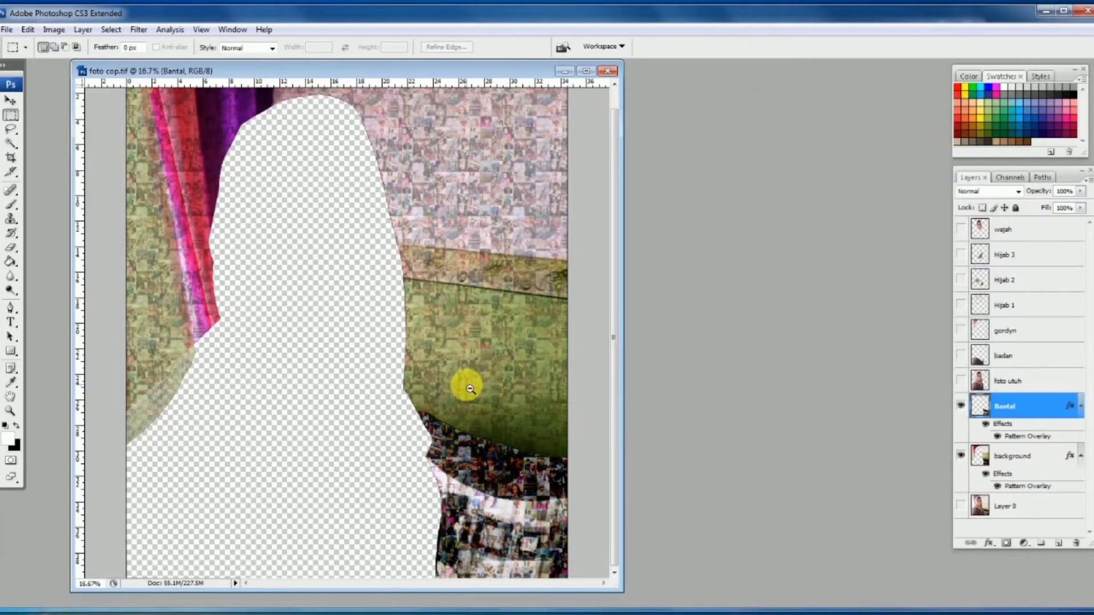
- Zoom out, then make the badan body layer visible and active
left_click(470, 390, "ctrl+alt")
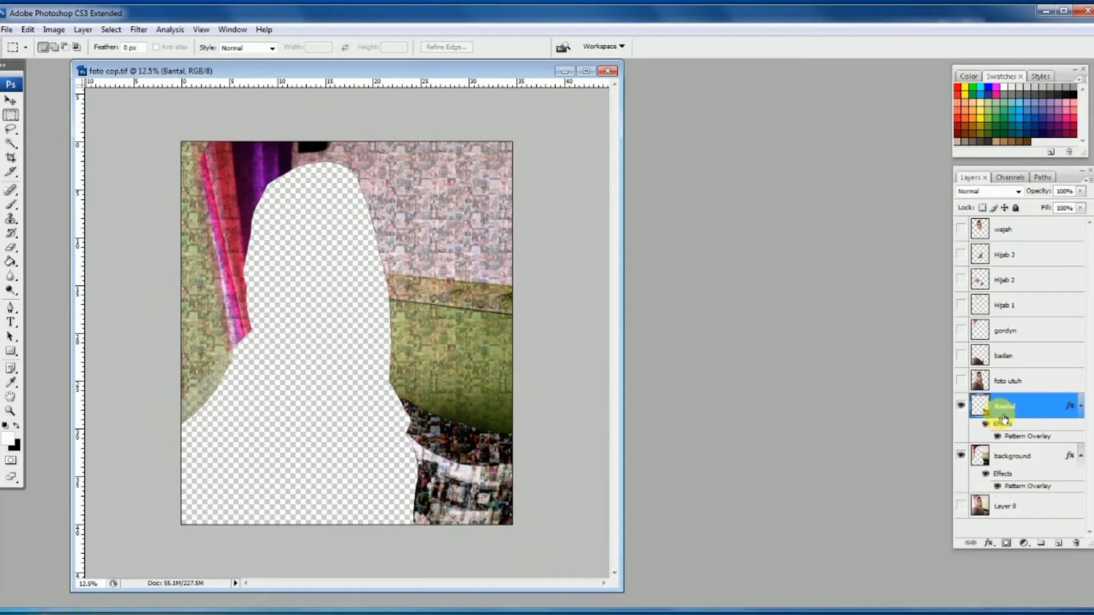
left_click(961, 356)
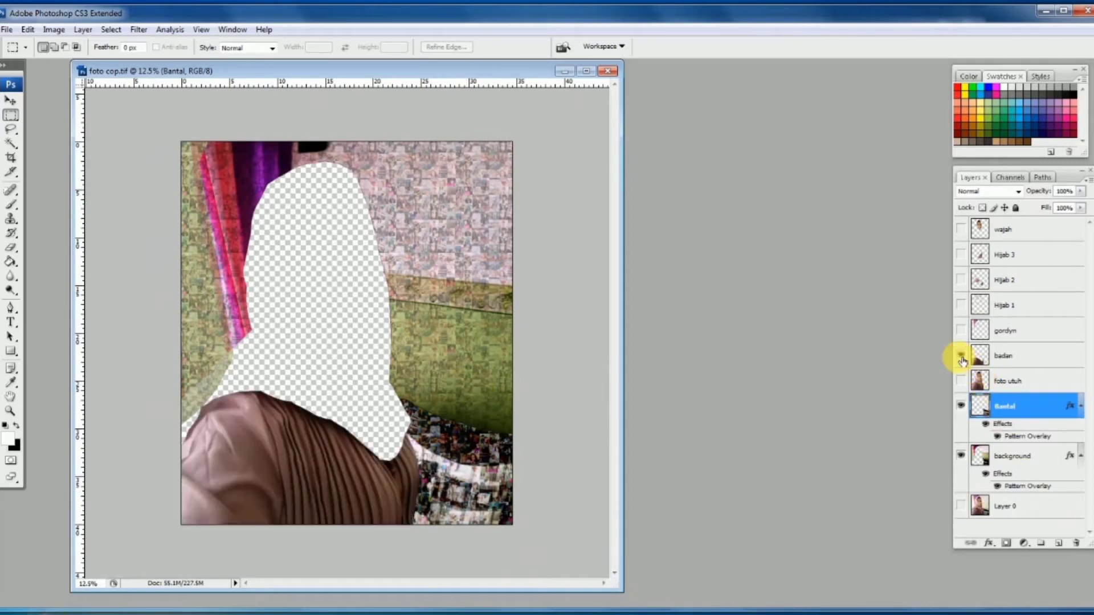
left_click(1047, 357)
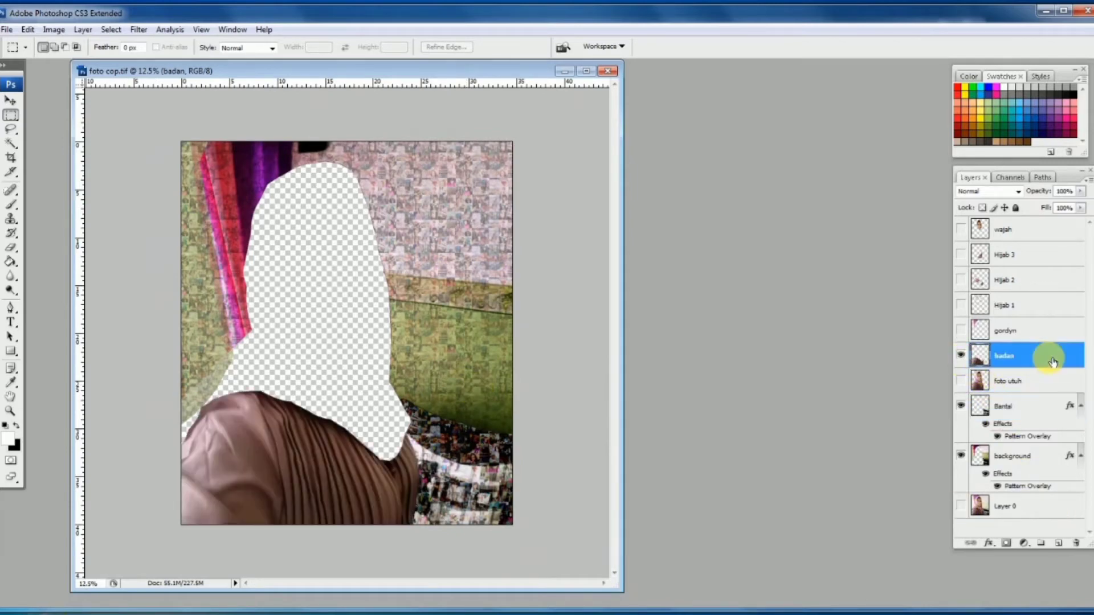
- Add a photo-mosaic Pattern Overlay to the badan body layer at 55% scale
double_click(1074, 358)
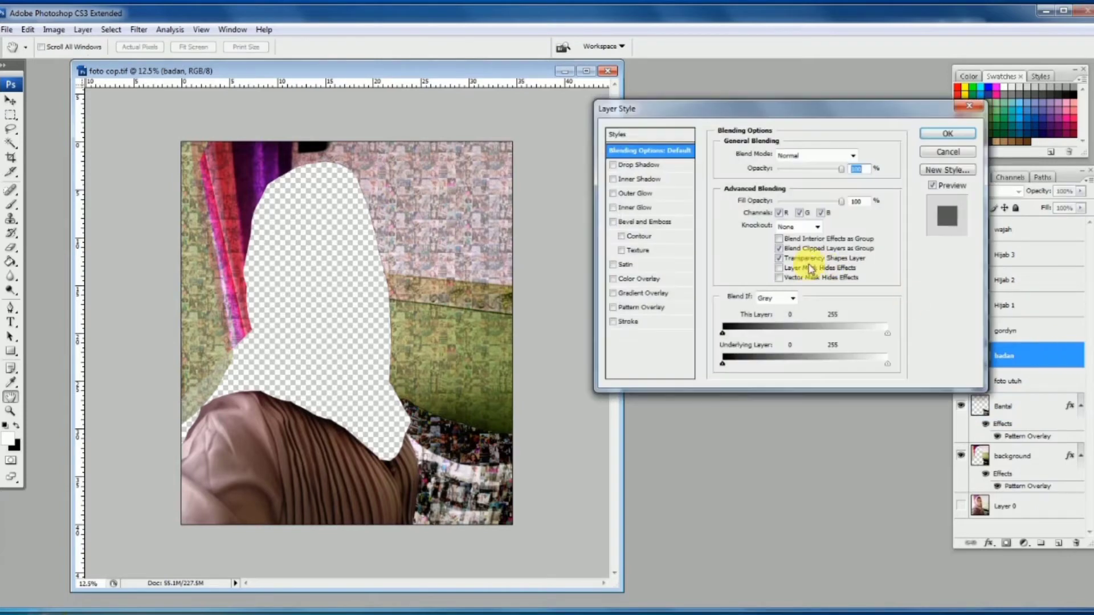
left_click(650, 308)
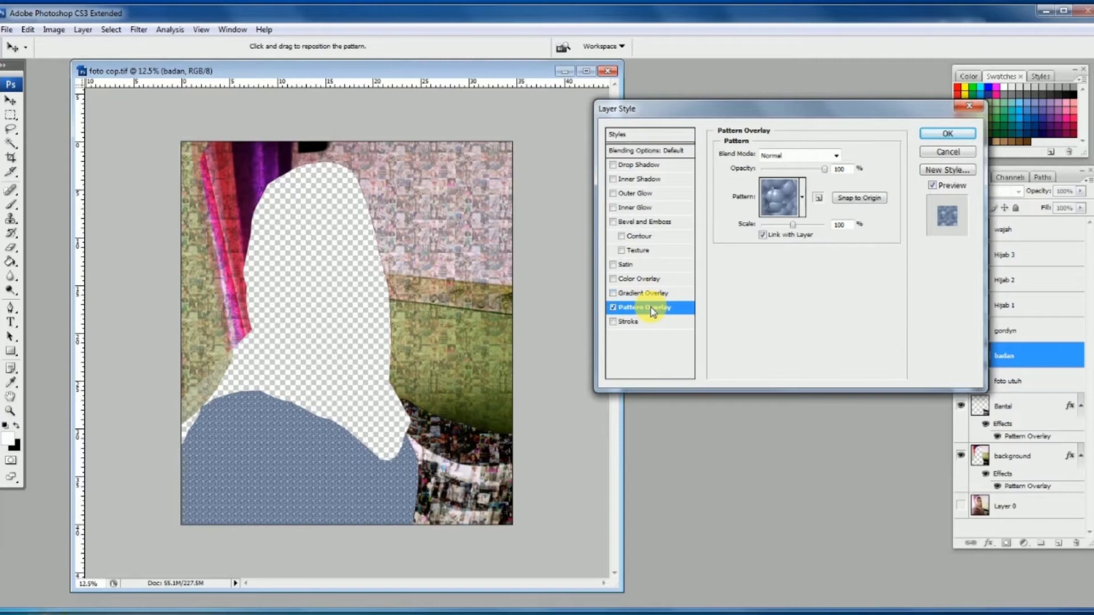
left_click(780, 200)
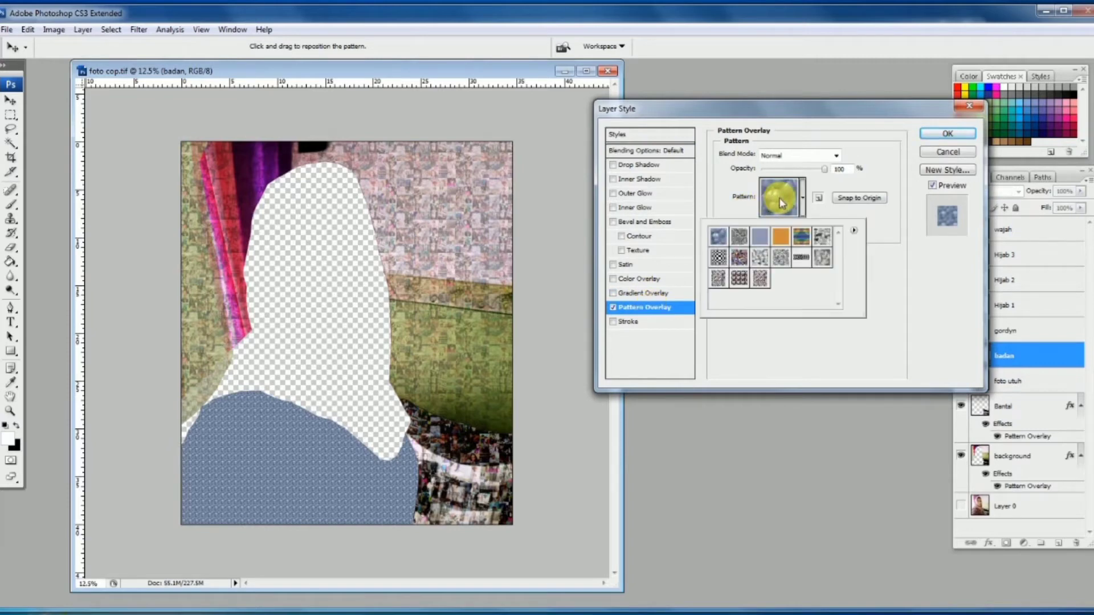
left_click(762, 279)
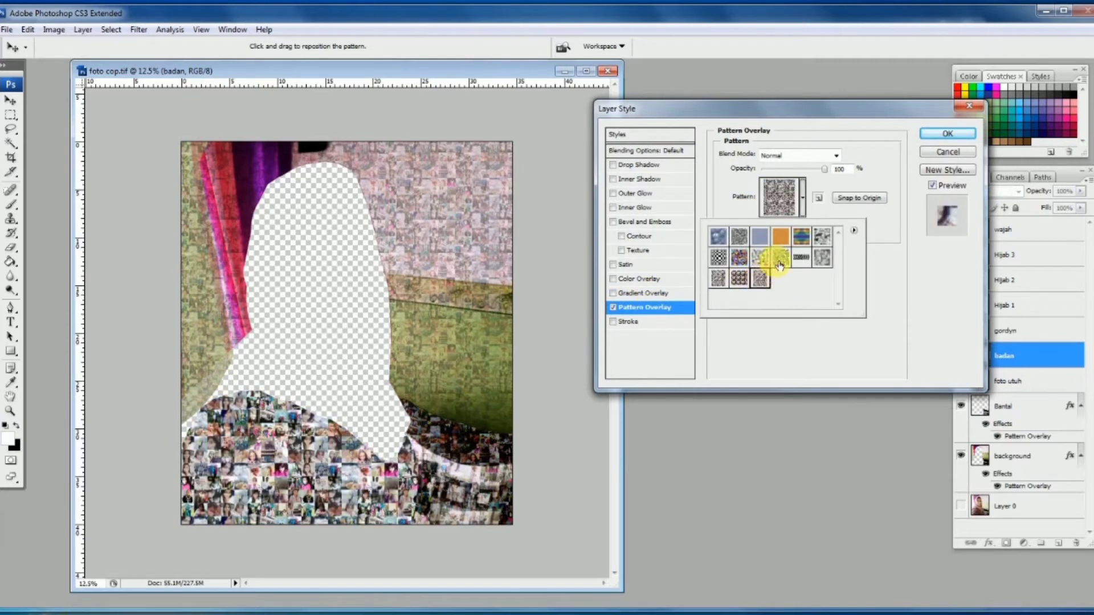
left_click(804, 339)
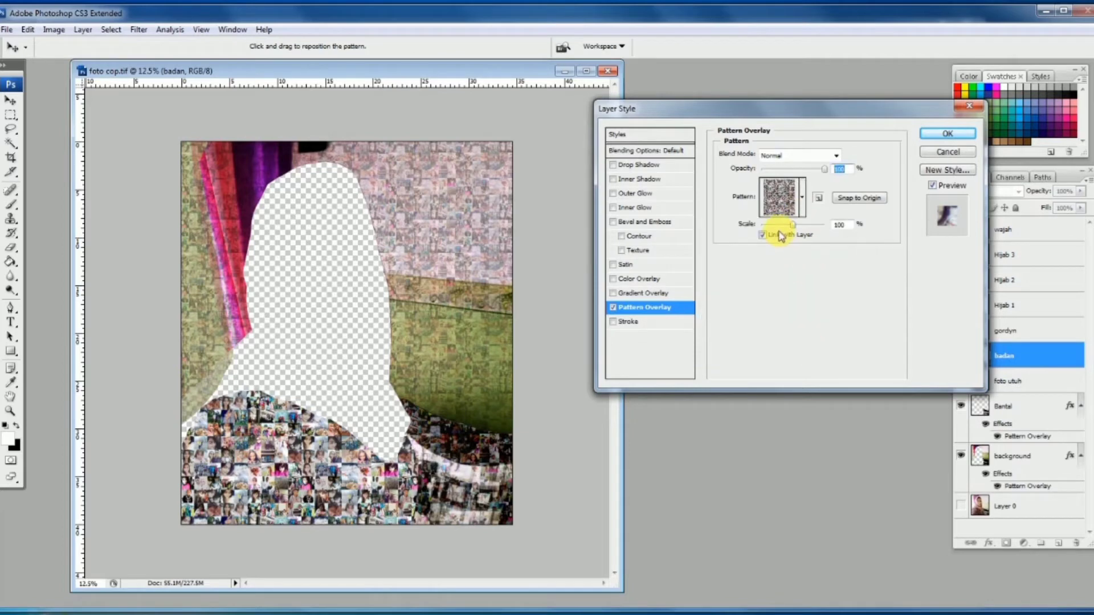
left_click(784, 227)
left_click_drag(783, 230, 780, 232)
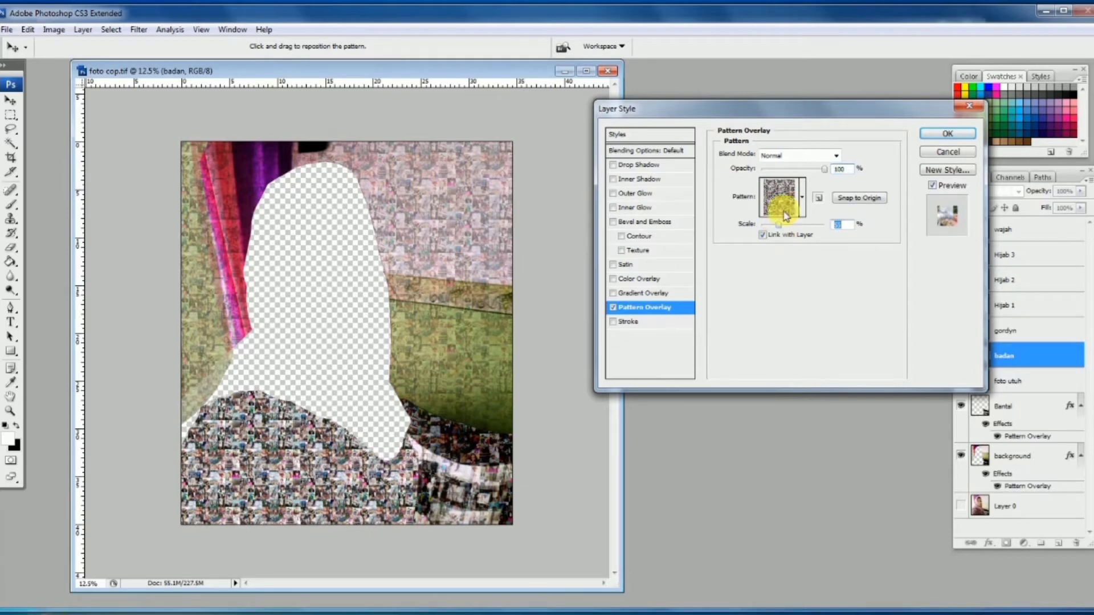
- Blend the body pattern in Soft Light, apply it, and show and select the gordyn layer
left_click(812, 158)
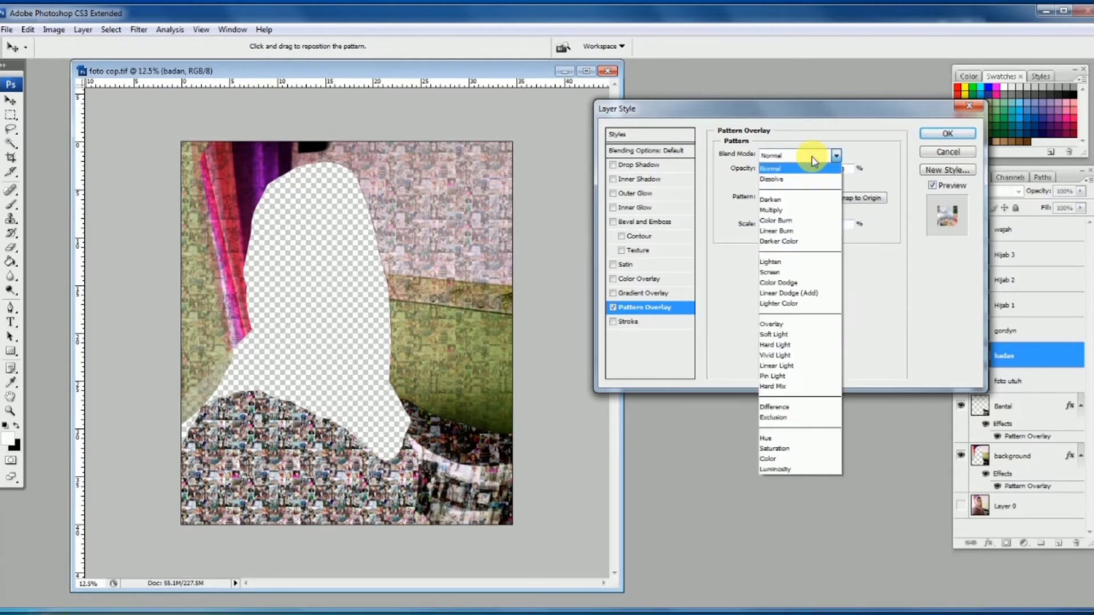
left_click(780, 335)
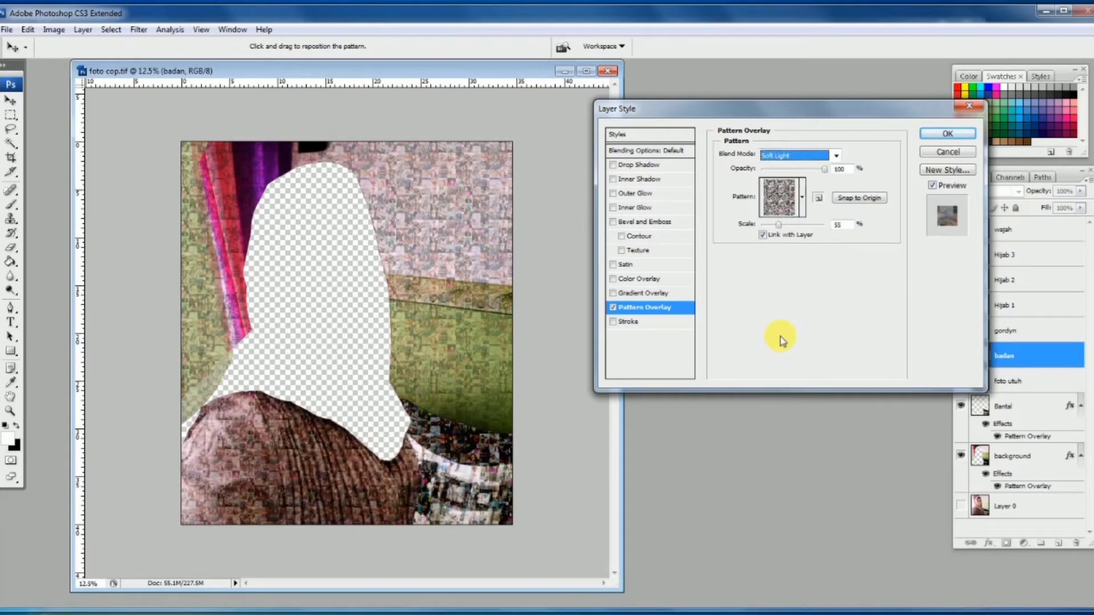
left_click(822, 171)
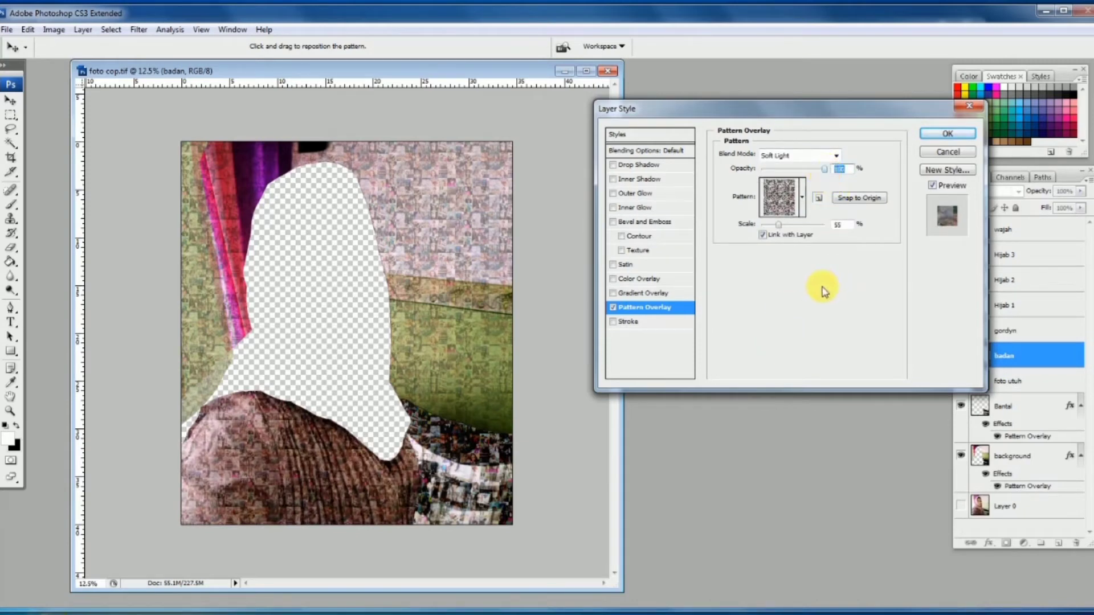
left_click(949, 135)
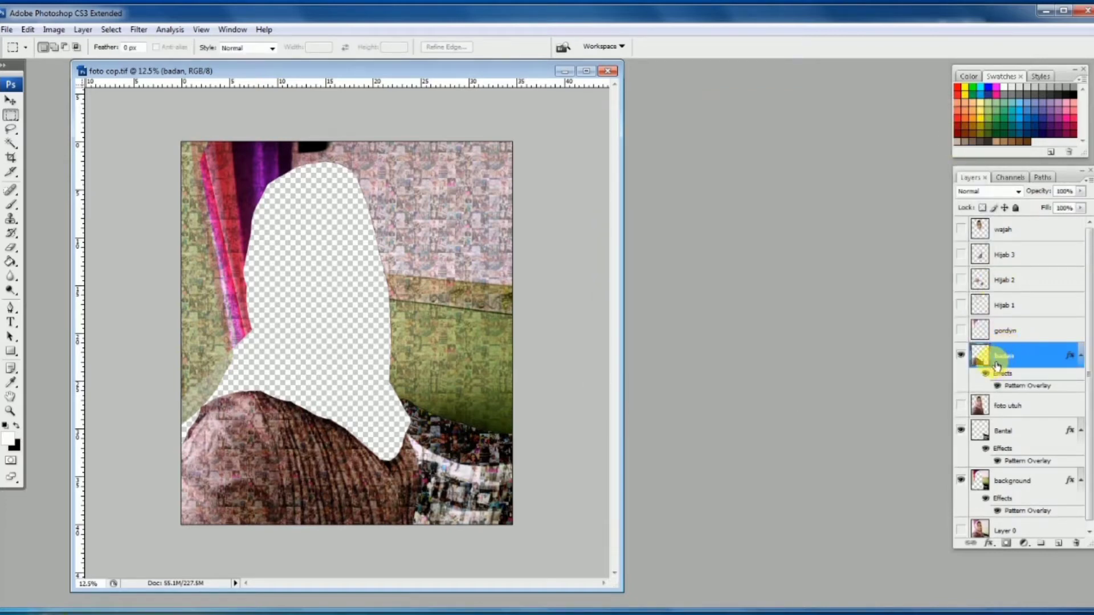
left_click(961, 330)
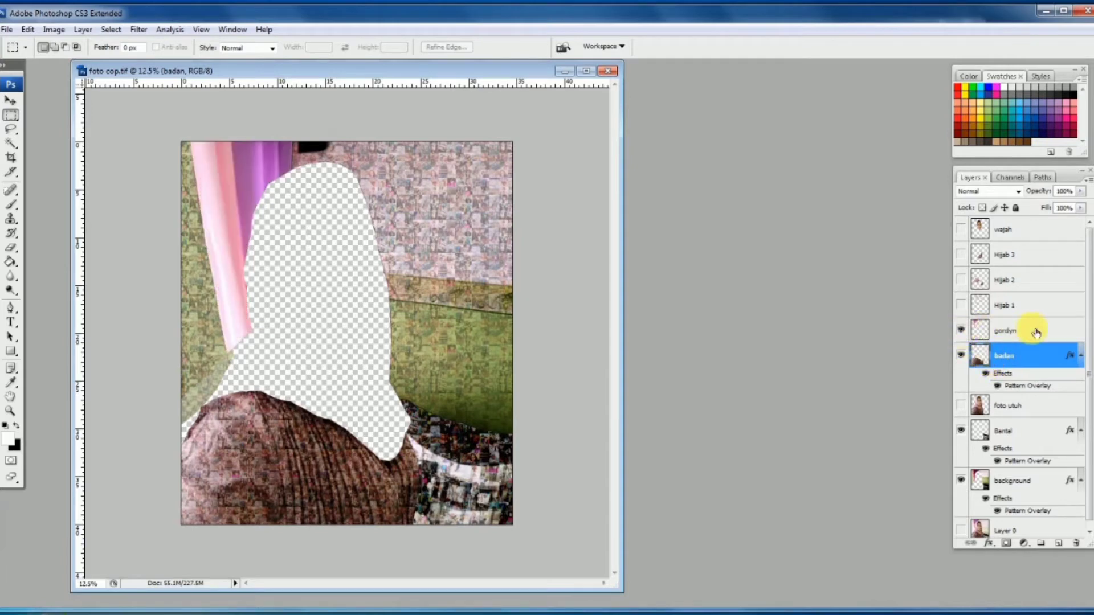
left_click(1059, 335)
- Apply the photo-mosaic Pattern Overlay to gordyn with smaller scale, Soft Light blending and lower opacity
double_click(1070, 334)
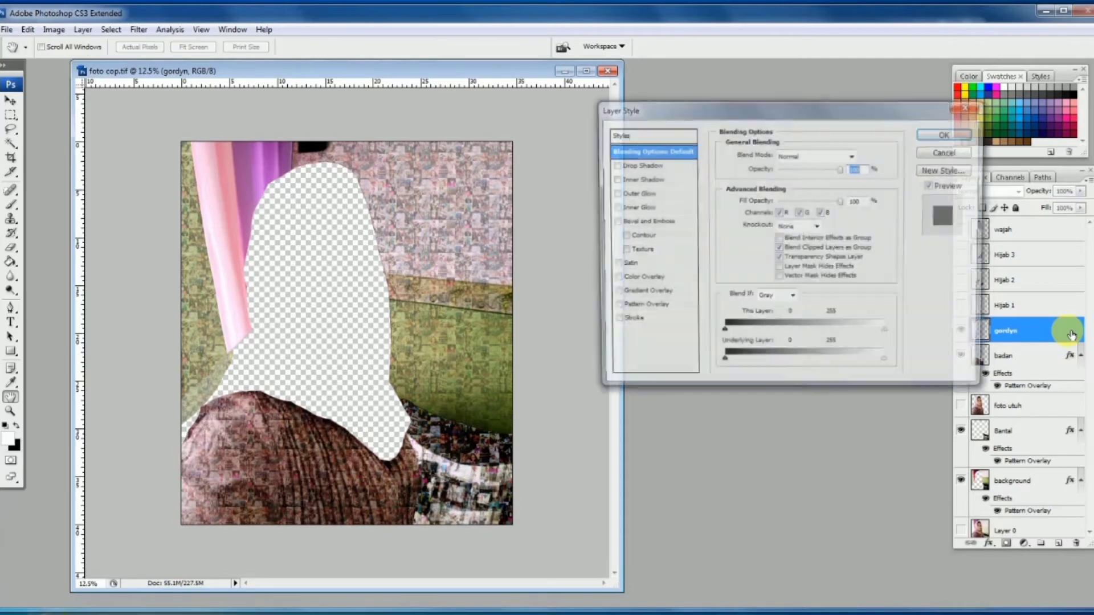
left_click(655, 307)
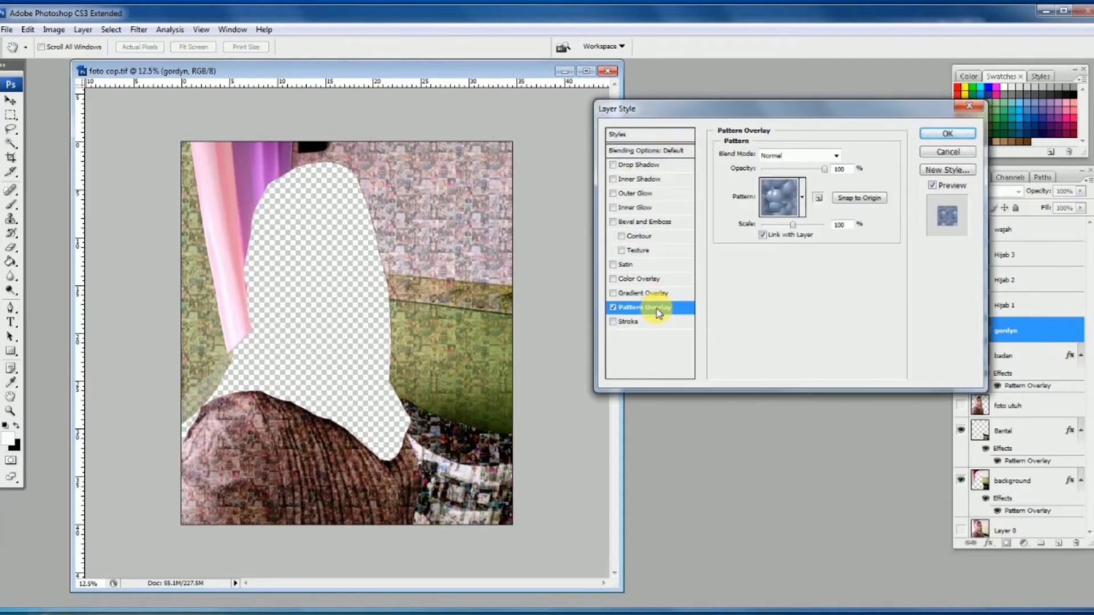
left_click(779, 206)
left_click(762, 283)
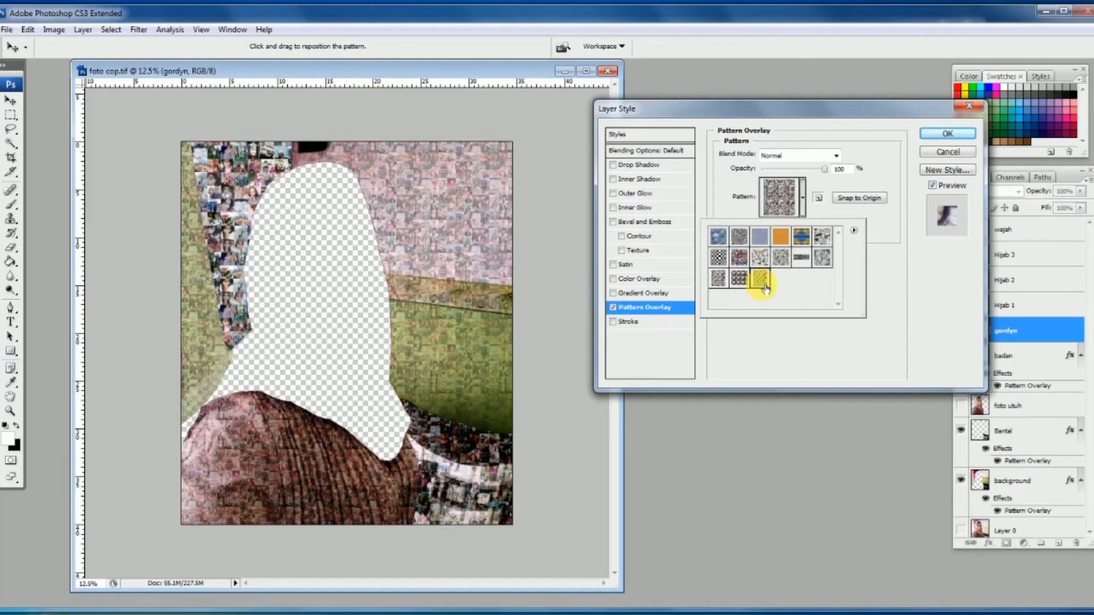
left_click(764, 326)
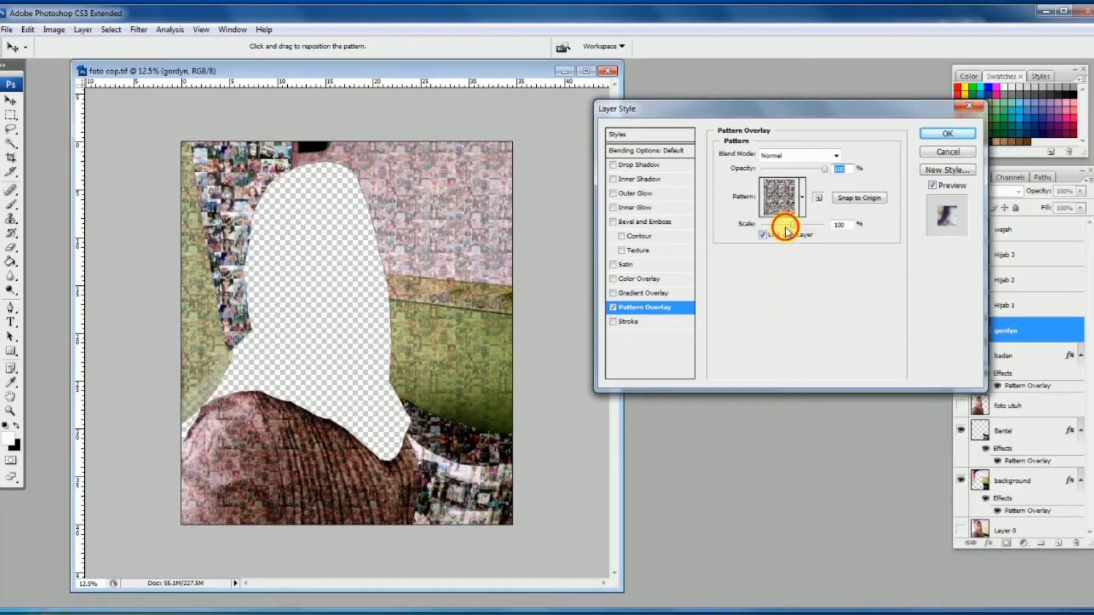
left_click_drag(787, 229, 776, 231)
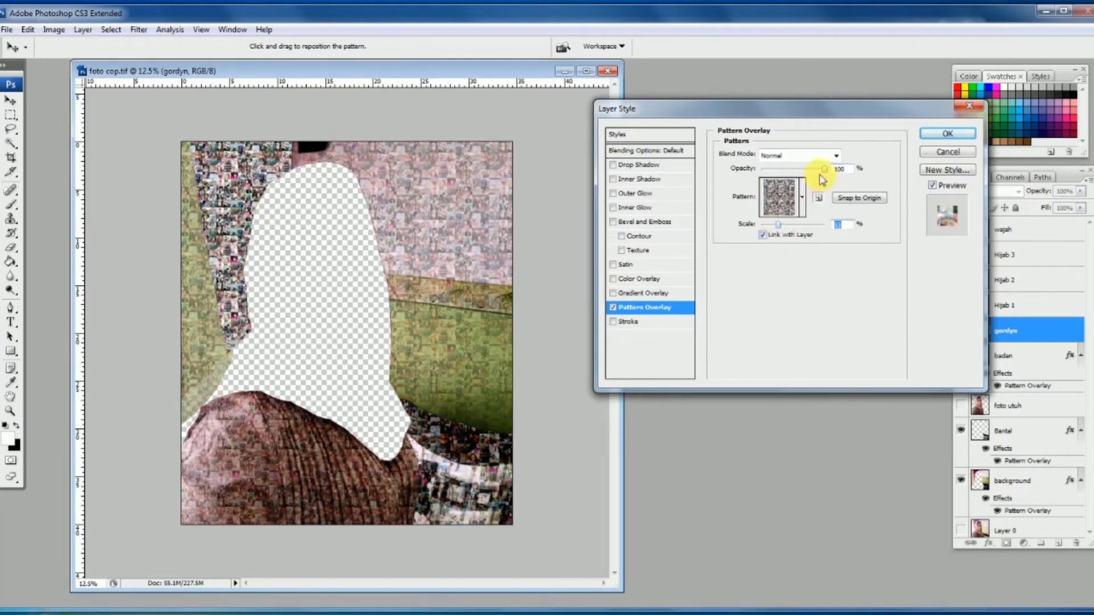
left_click(800, 158)
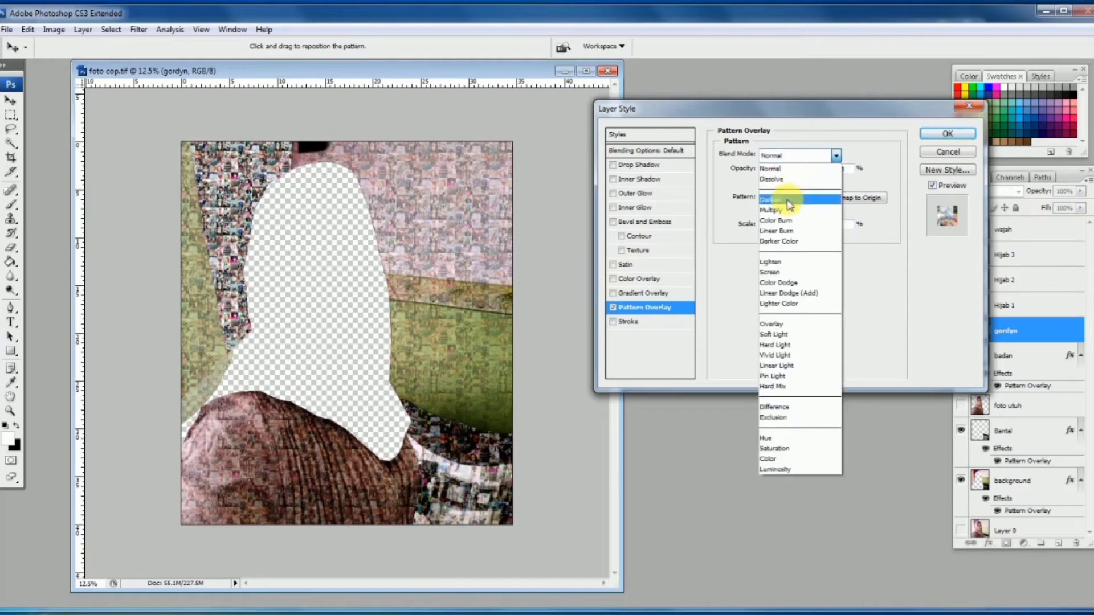
left_click(775, 335)
left_click(820, 168)
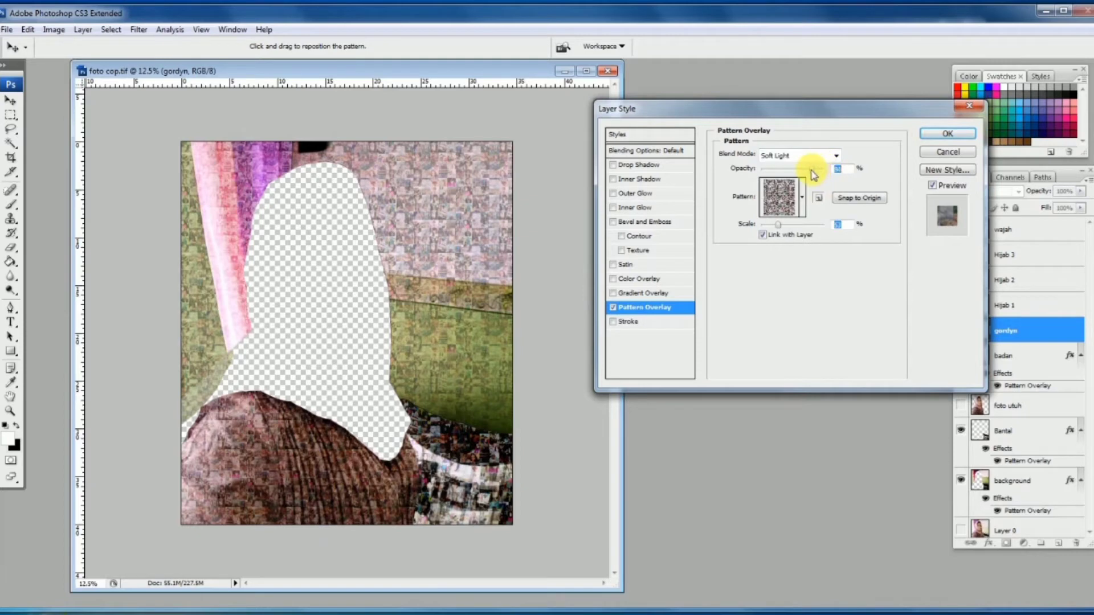
left_click_drag(824, 170, 813, 169)
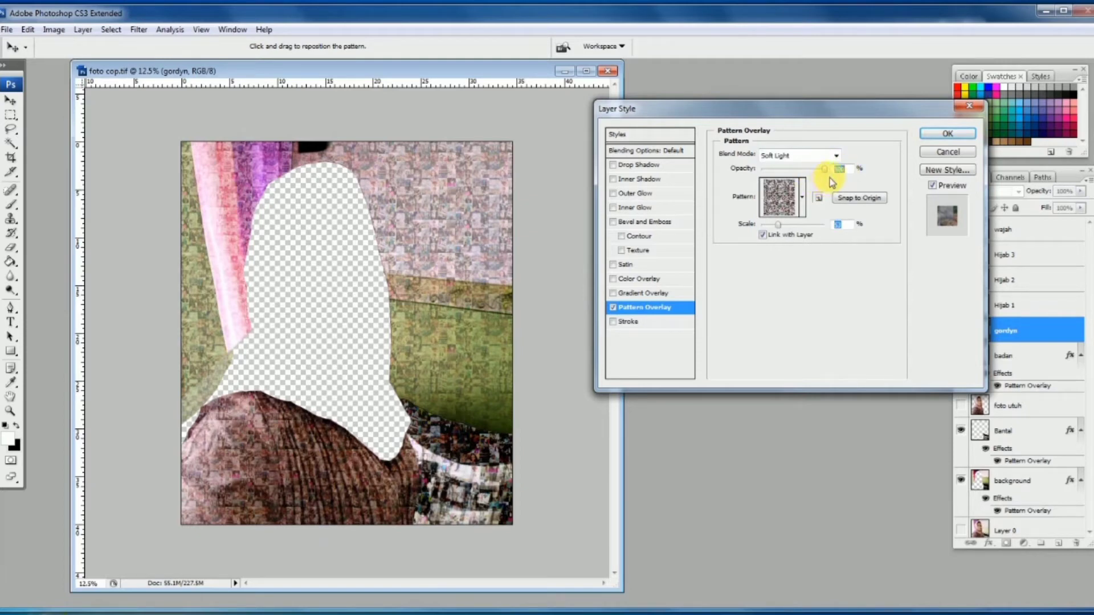
left_click(953, 136)
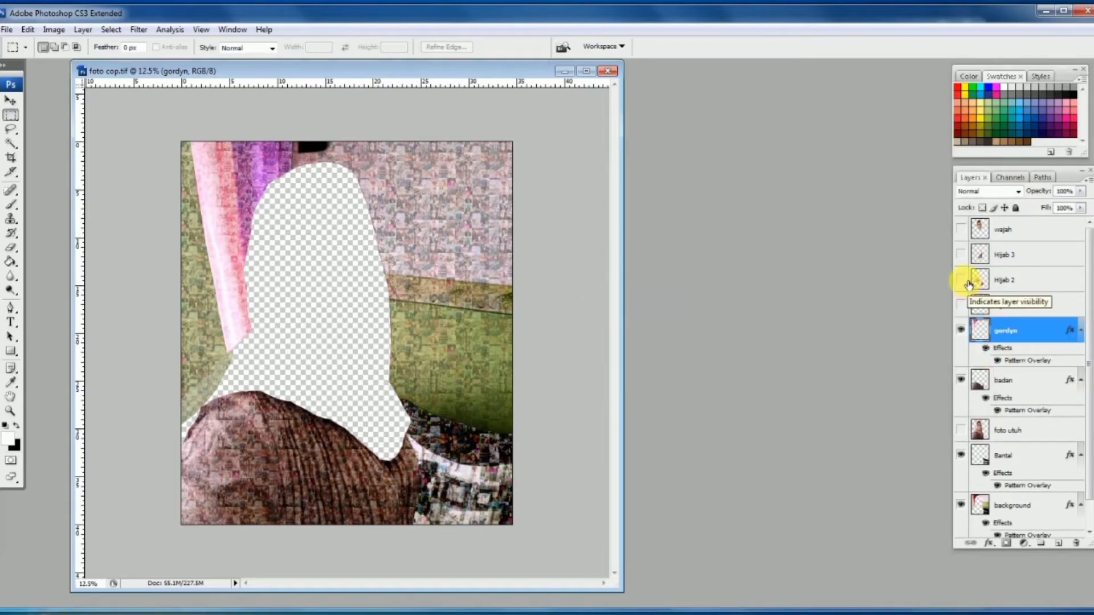
- Show Hijab 2 and give it a photo-mosaic Pattern Overlay at 69% scale in Soft Light
left_click(967, 281)
left_click(1031, 280)
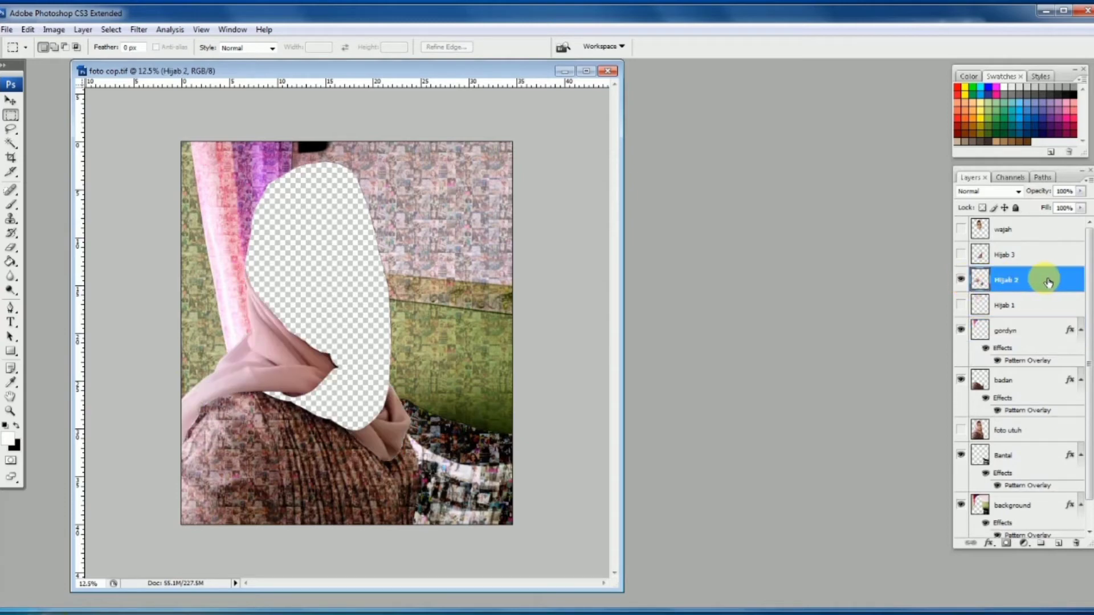
double_click(1049, 282)
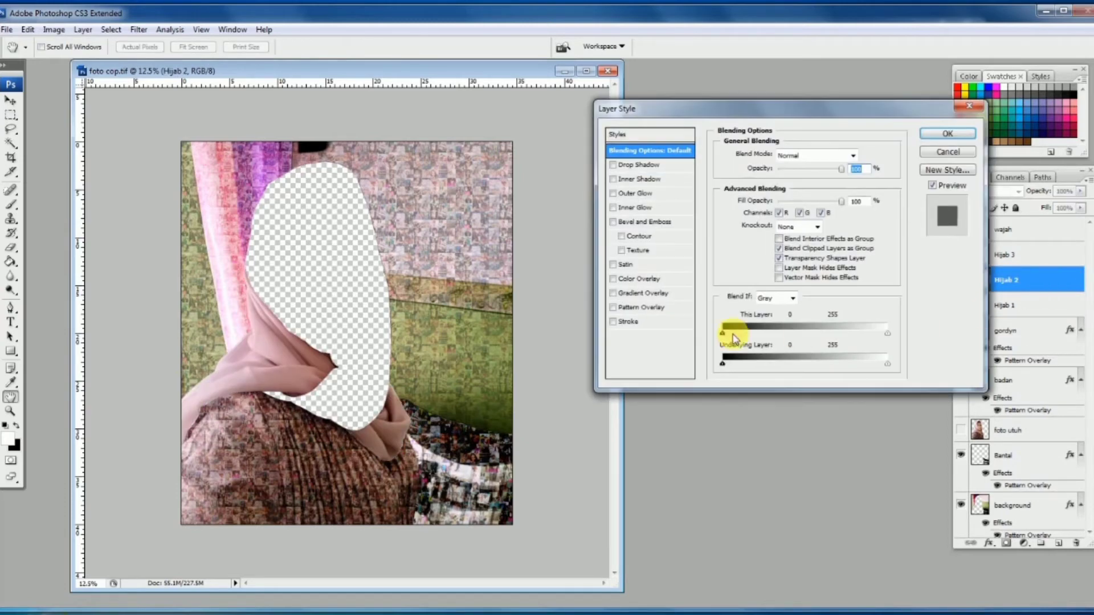
left_click(666, 307)
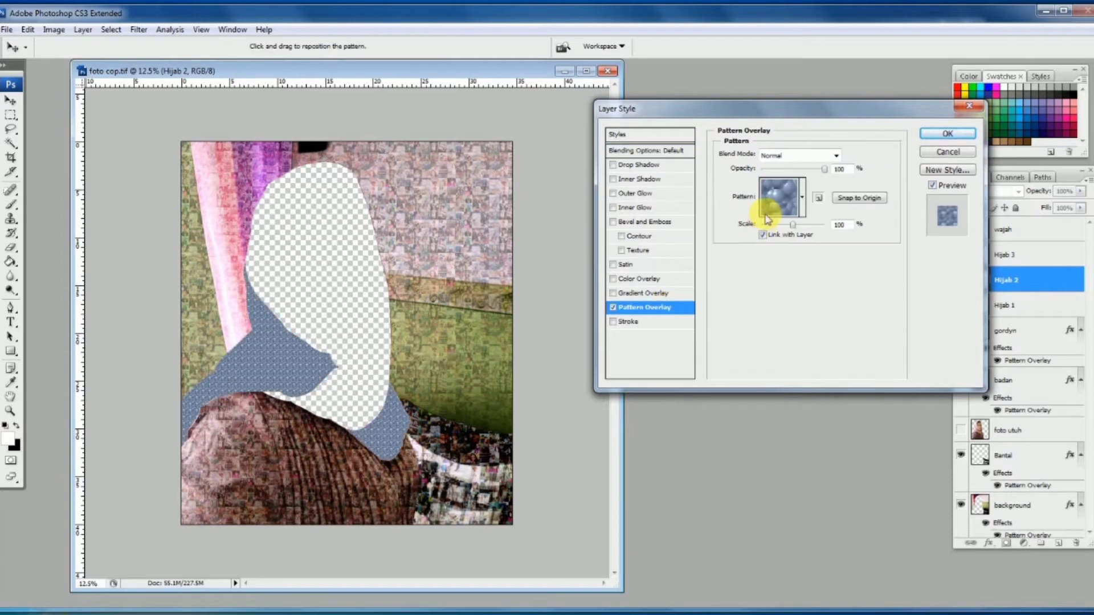
left_click(777, 196)
left_click(760, 277)
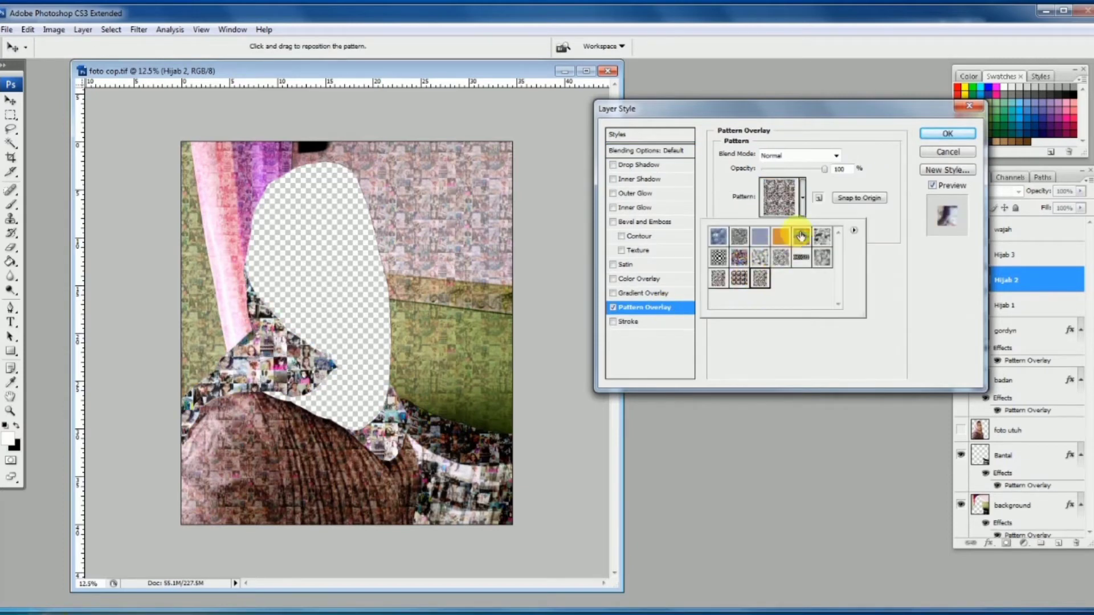
left_click(802, 334)
left_click_drag(792, 229, 785, 231)
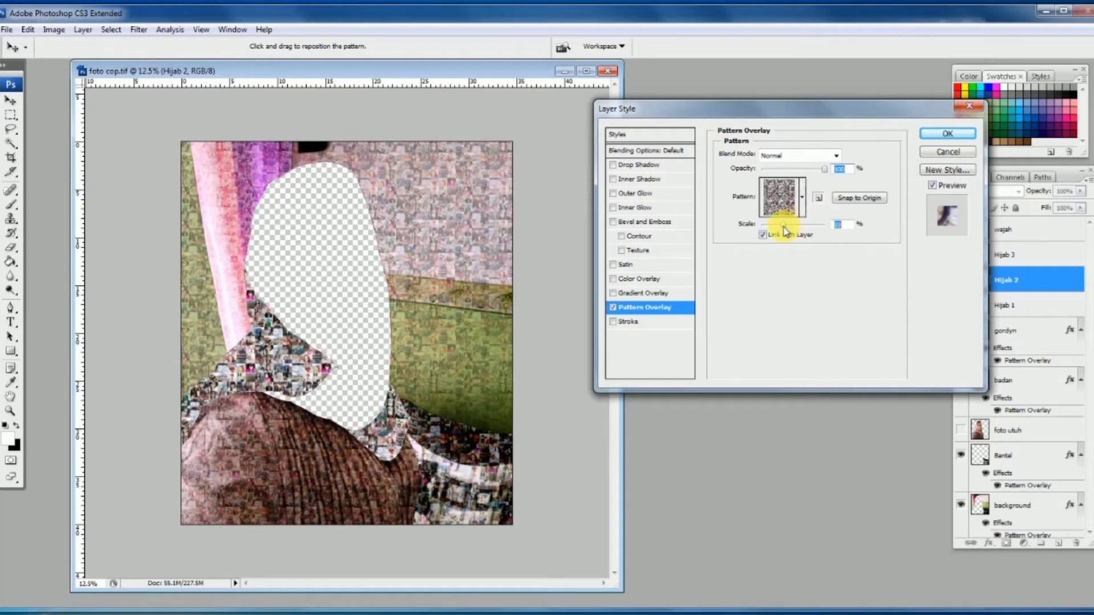
left_click(829, 155)
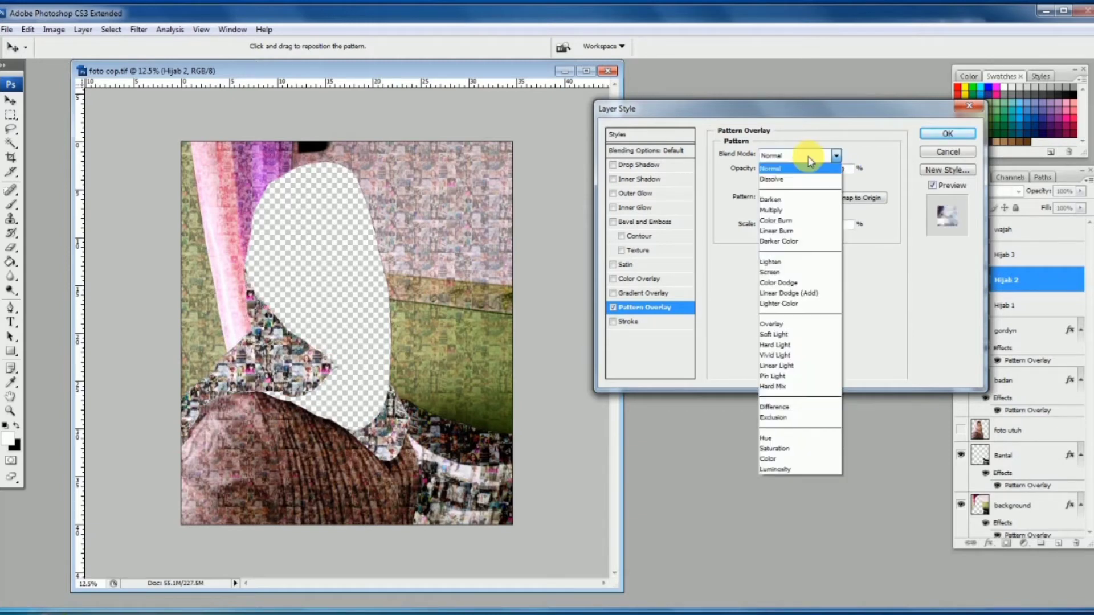
left_click(787, 335)
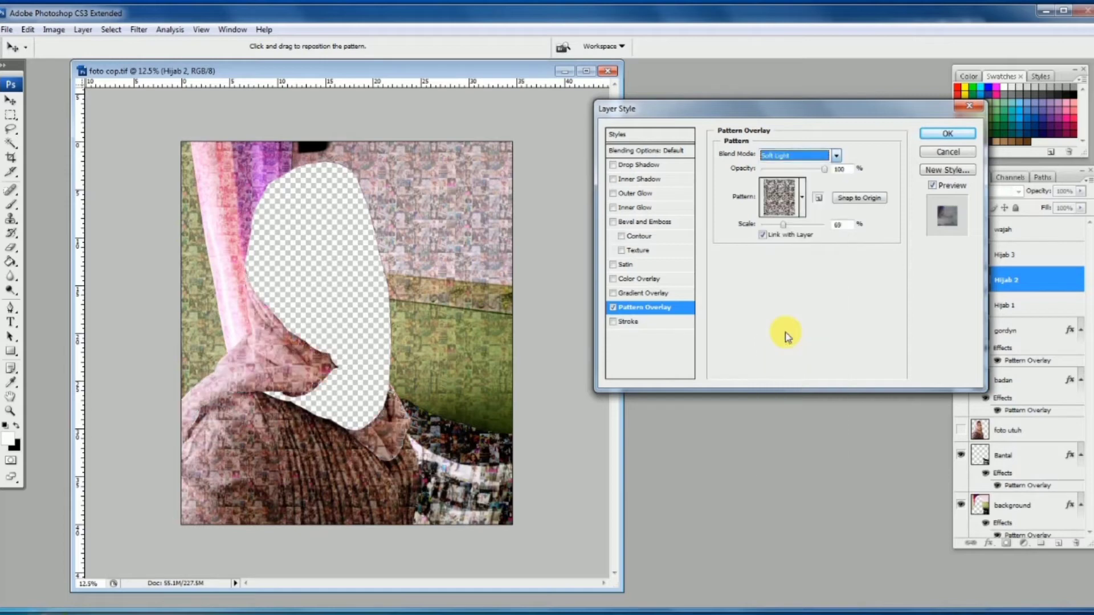
left_click(929, 138)
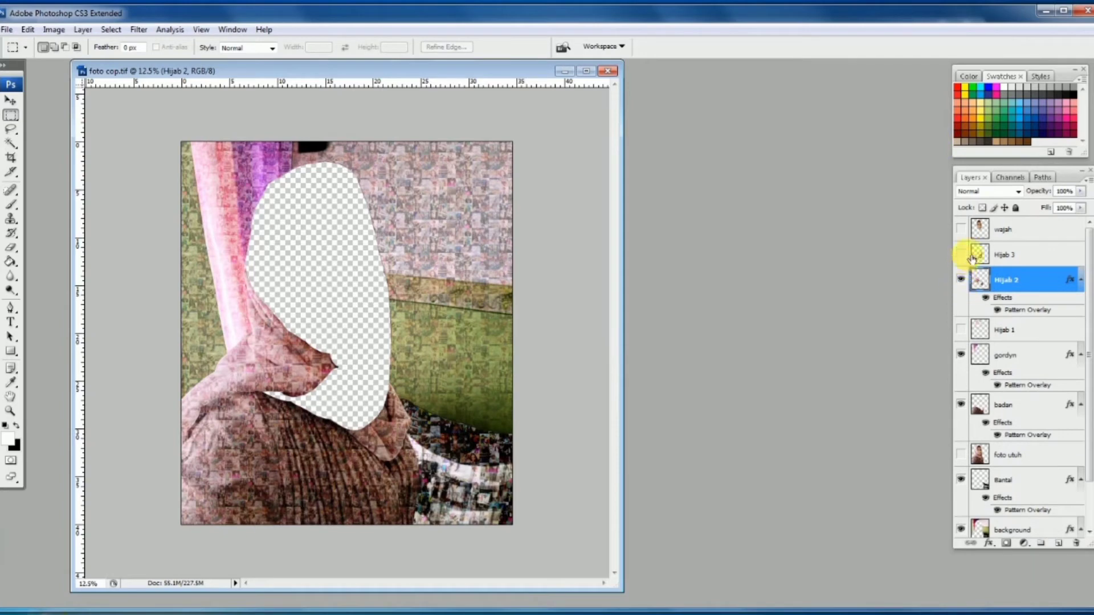
- Show and select Hijab 3, adding a photo-mosaic Pattern Overlay scaled to 51%
left_click(962, 254)
left_click(1036, 256)
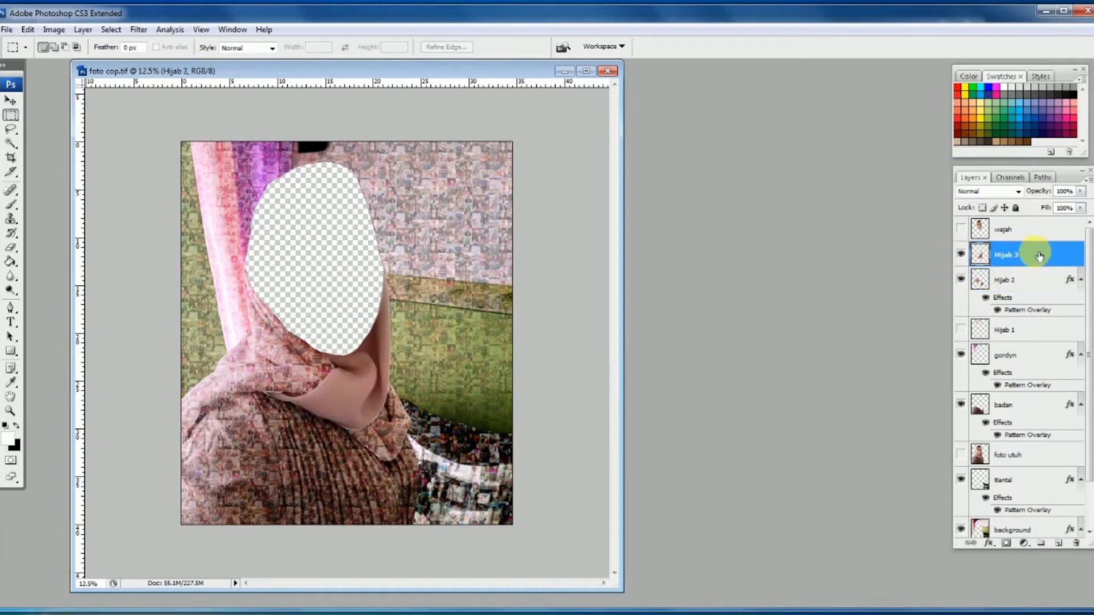
double_click(1070, 258)
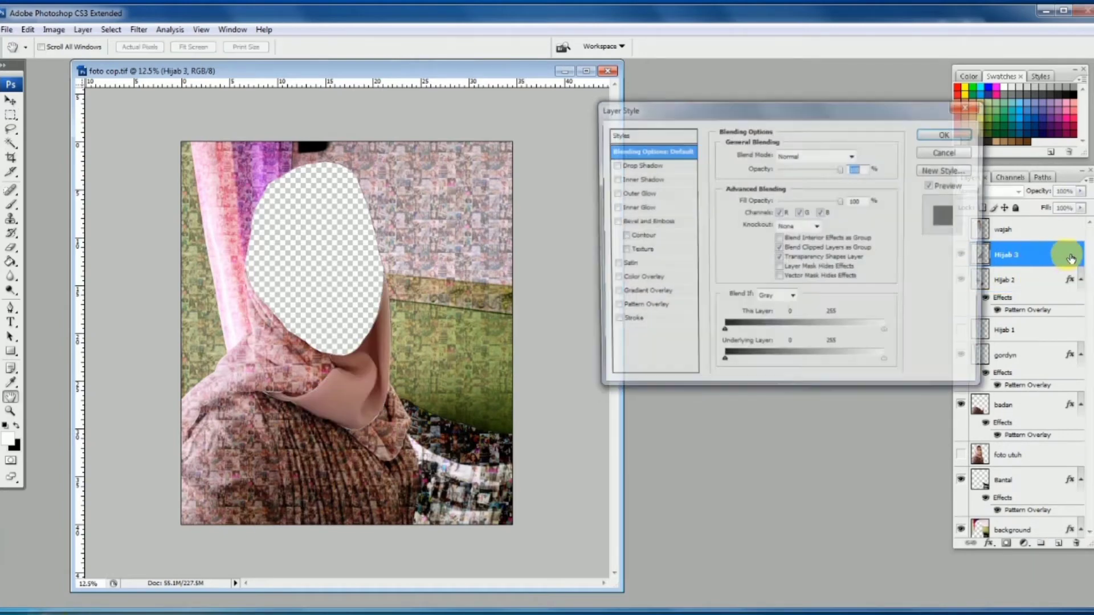
left_click(661, 307)
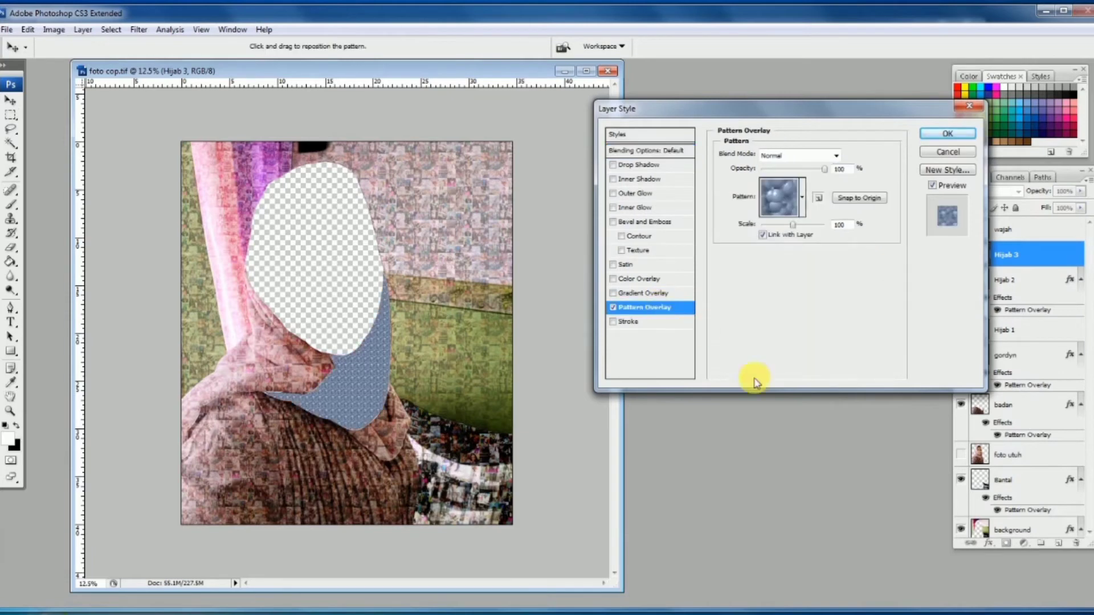
left_click(779, 196)
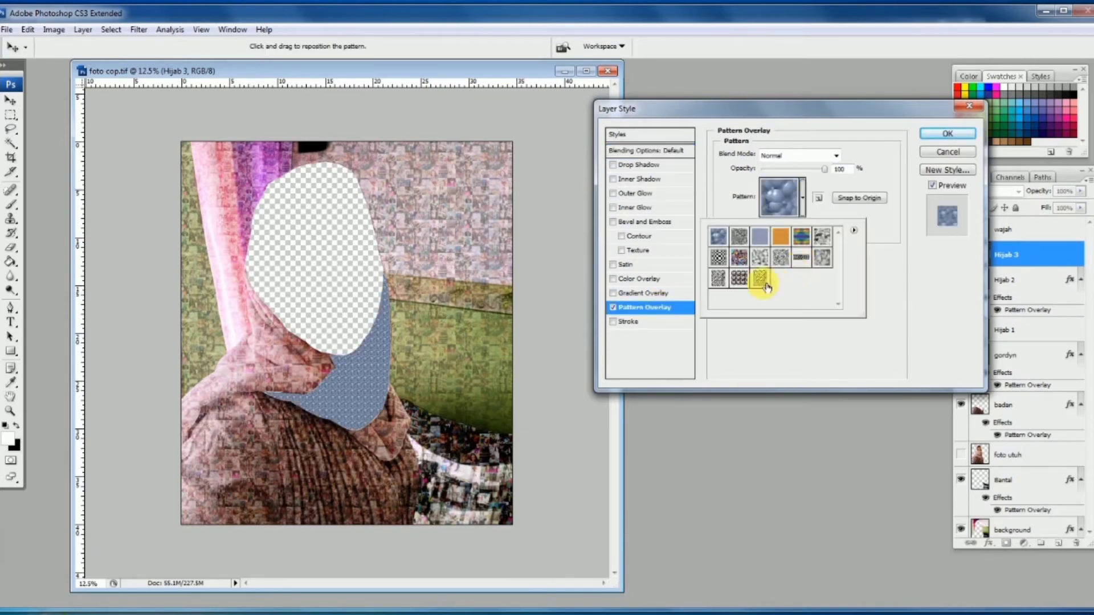
left_click(760, 278)
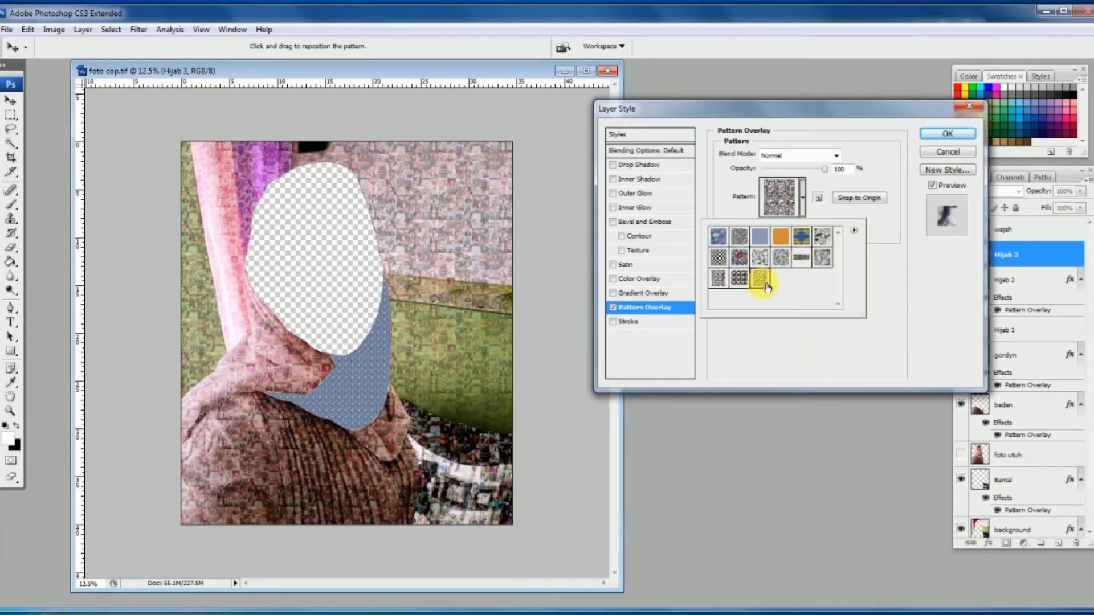
left_click(791, 342)
type("20")
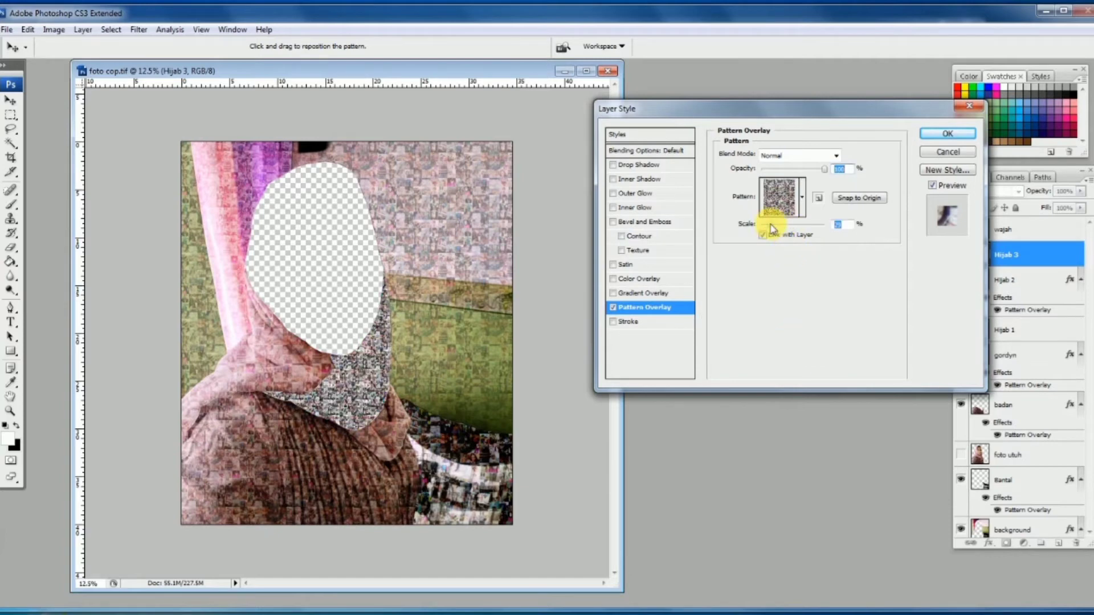
left_click_drag(774, 229, 776, 228)
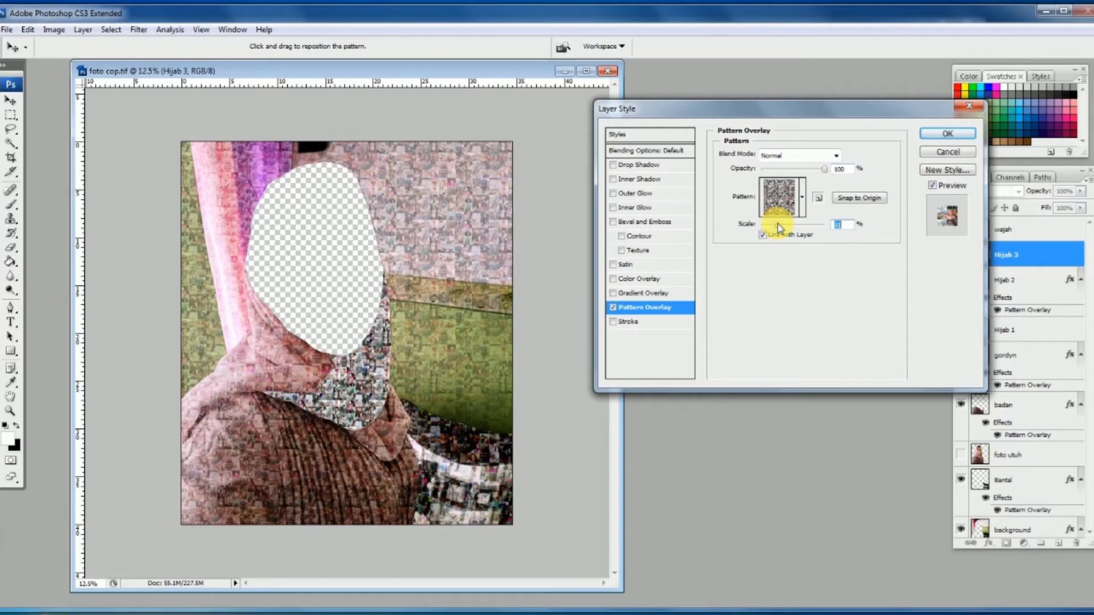
- Blend the Hijab 3 pattern in Overlay mode at 63% opacity and apply it
left_click(794, 196)
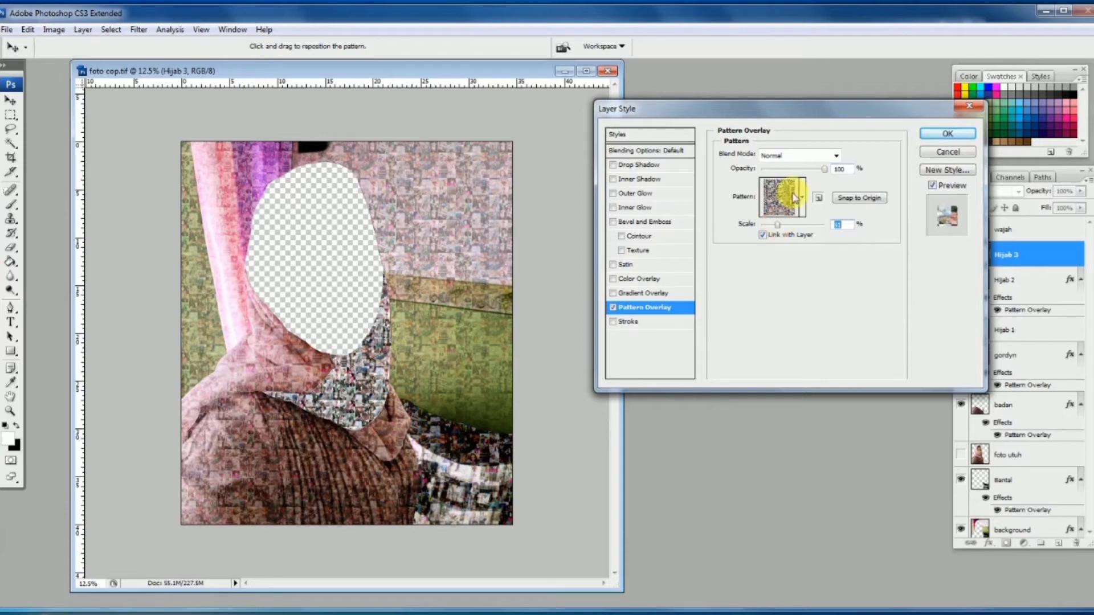
left_click(798, 157)
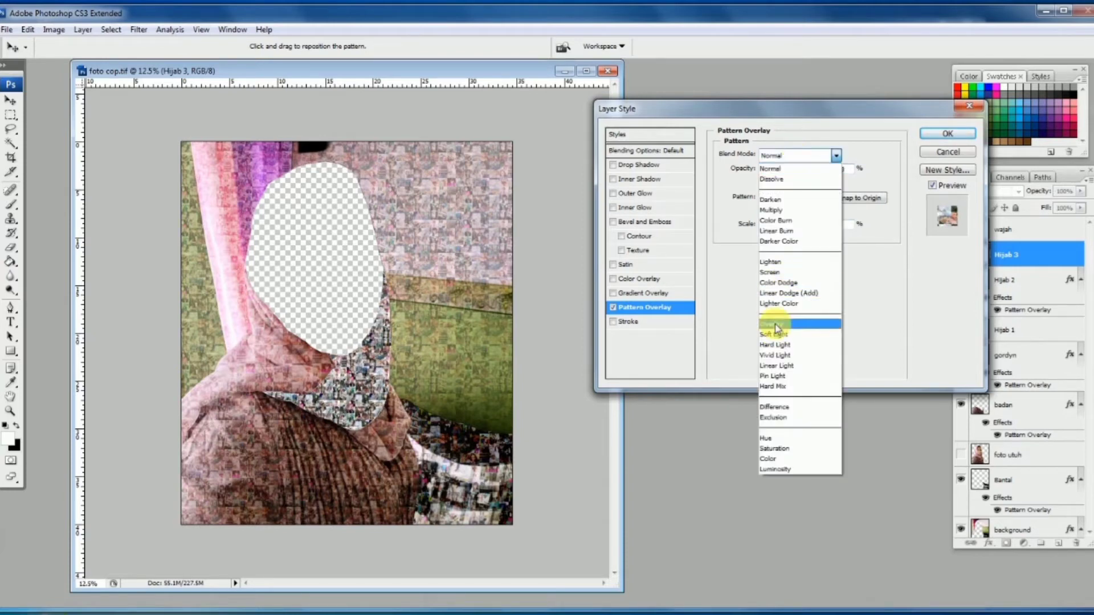
left_click(776, 325)
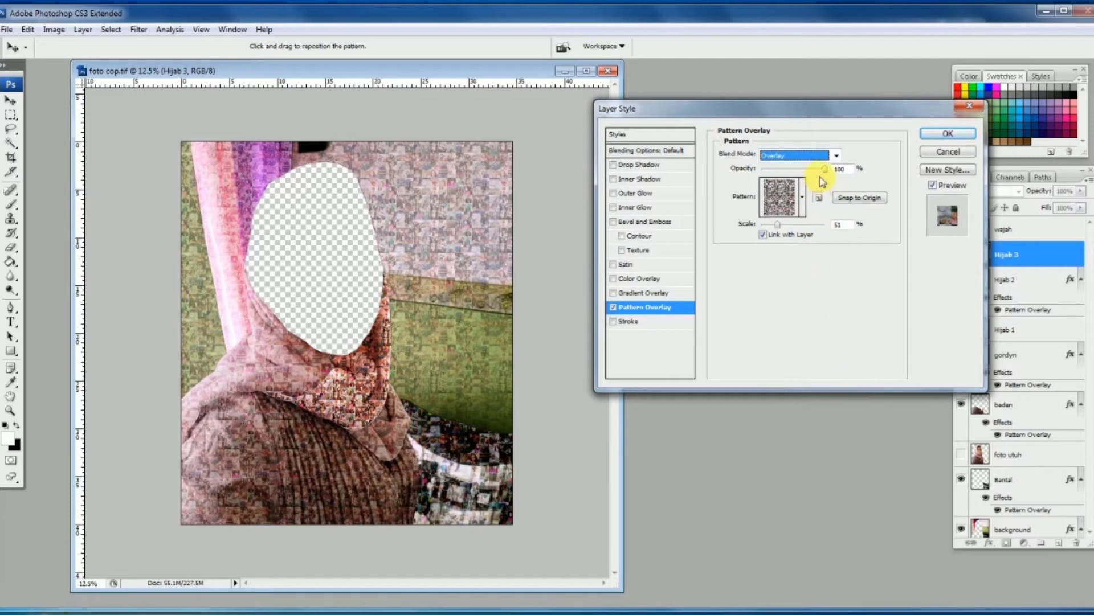
left_click_drag(824, 170, 809, 173)
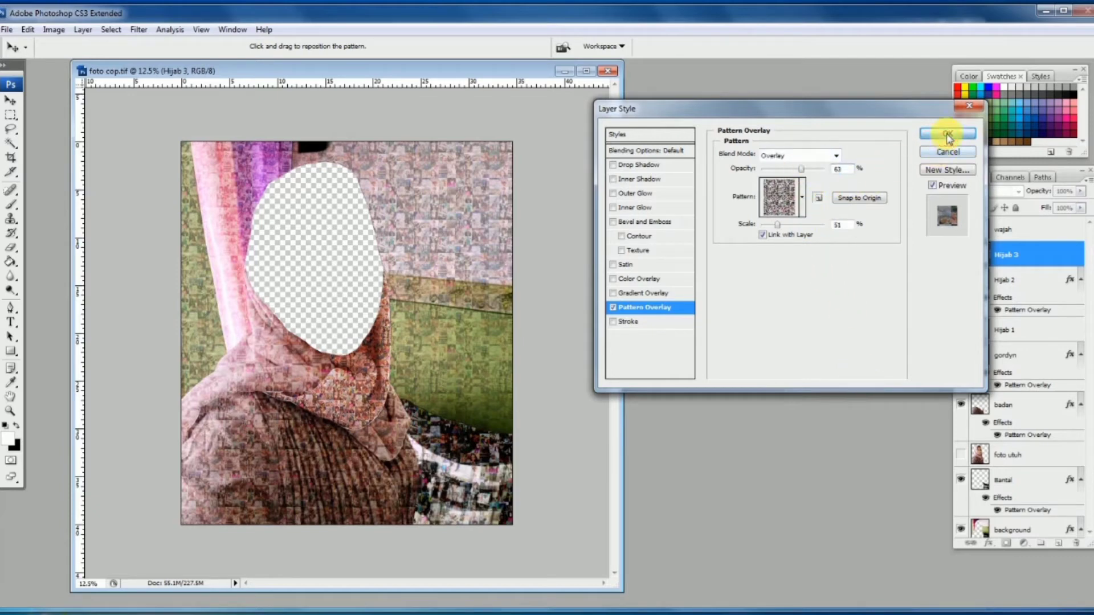
left_click(948, 134)
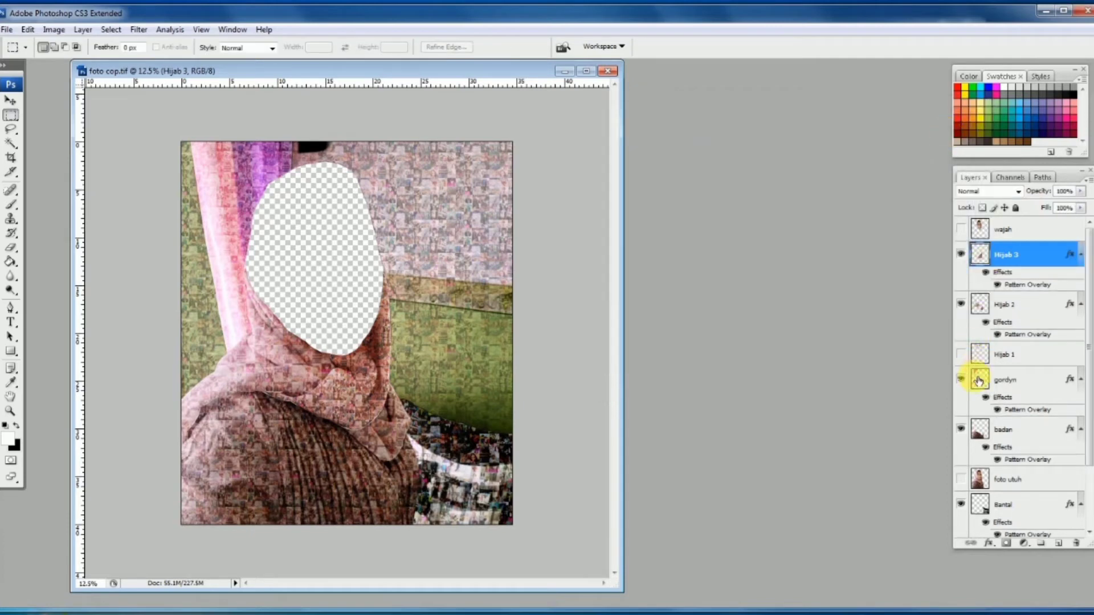
- Show Hijab 1 and add the photo-mosaic Pattern Overlay to it
left_click(962, 355)
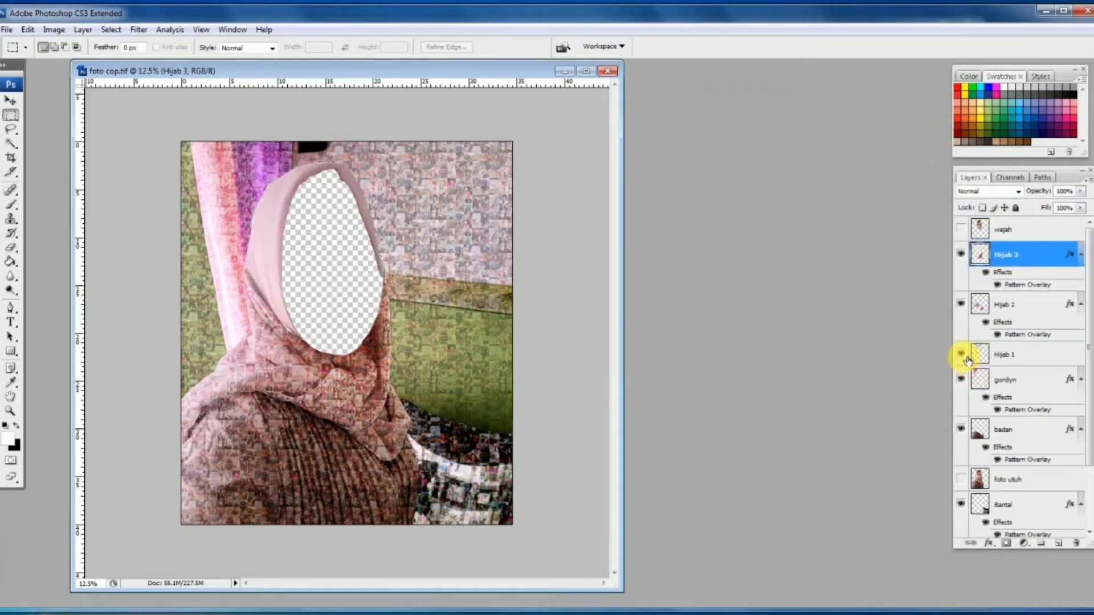
double_click(1069, 359)
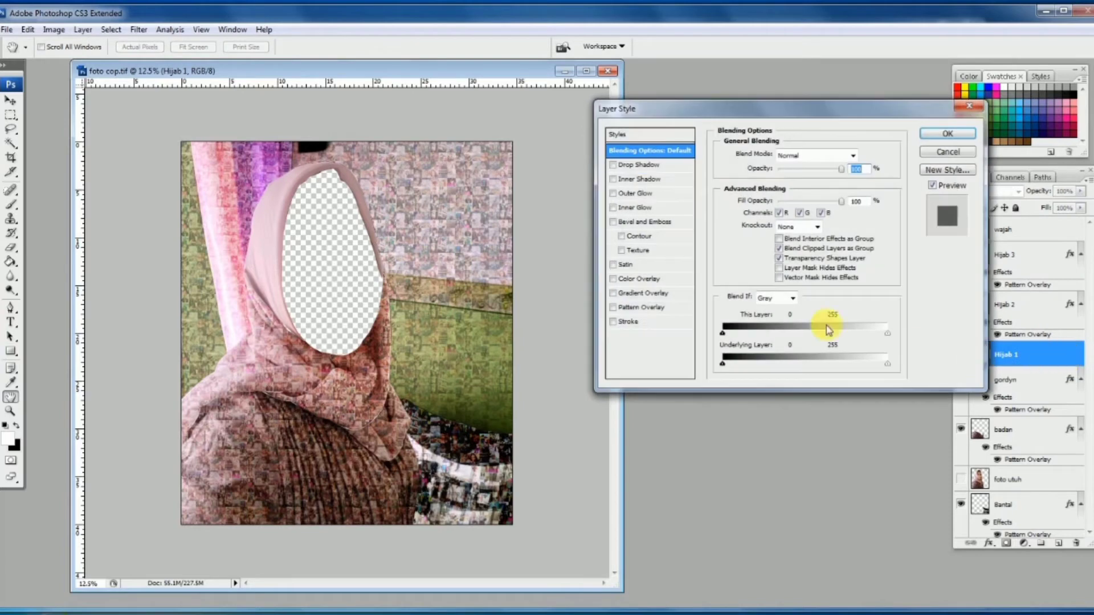
left_click(681, 308)
left_click(780, 212)
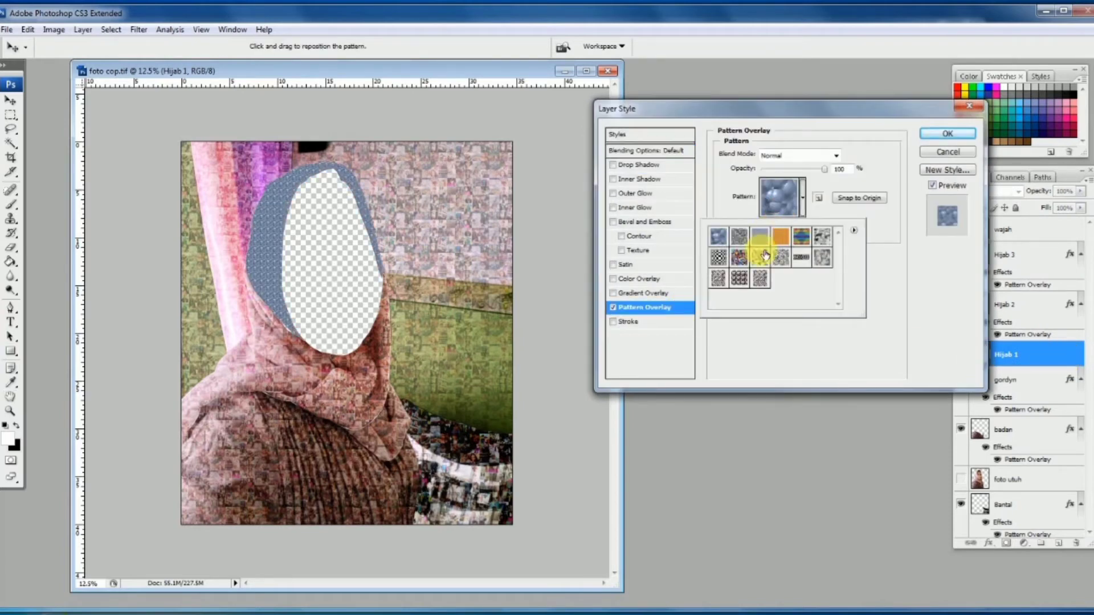
left_click(760, 279)
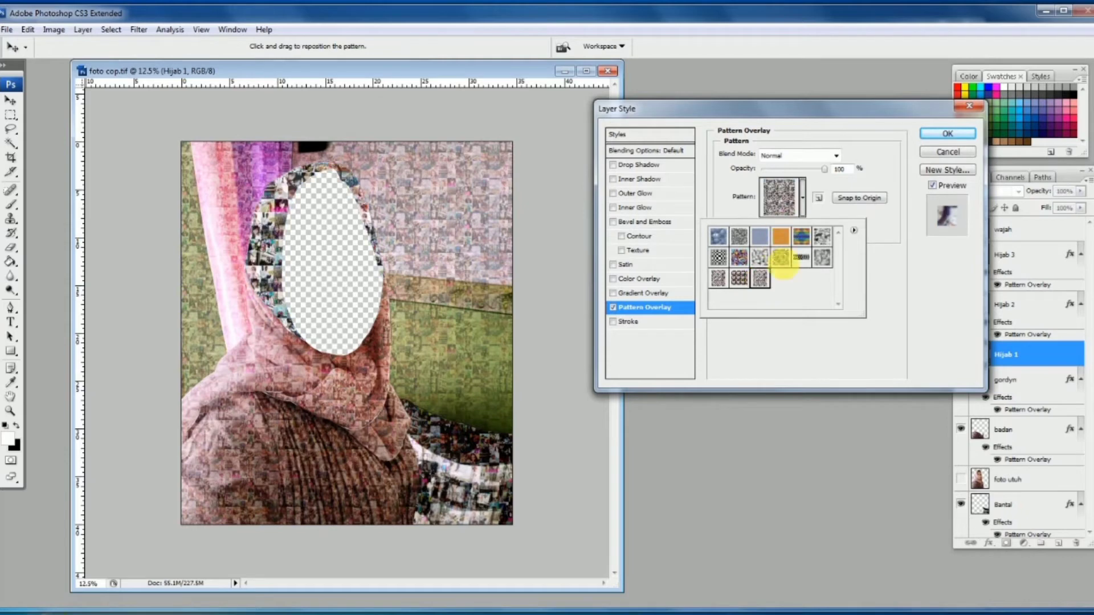
left_click(780, 330)
- Shrink the Hijab 1 pattern to about 57% in Soft Light, apply it, and show wajah
left_click(790, 226)
left_click_drag(790, 229, 781, 229)
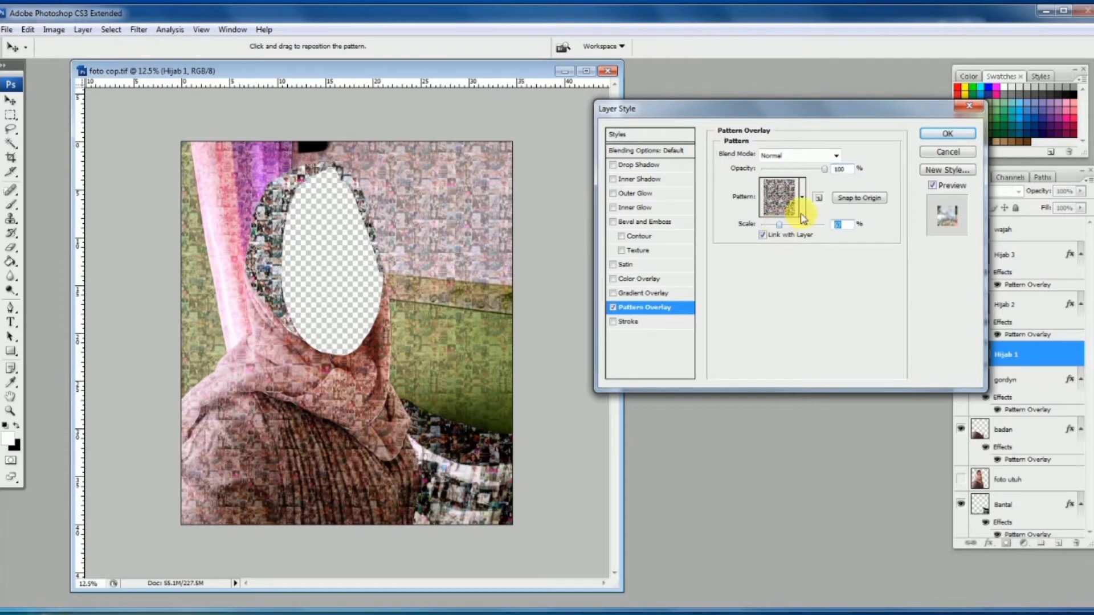
left_click(800, 158)
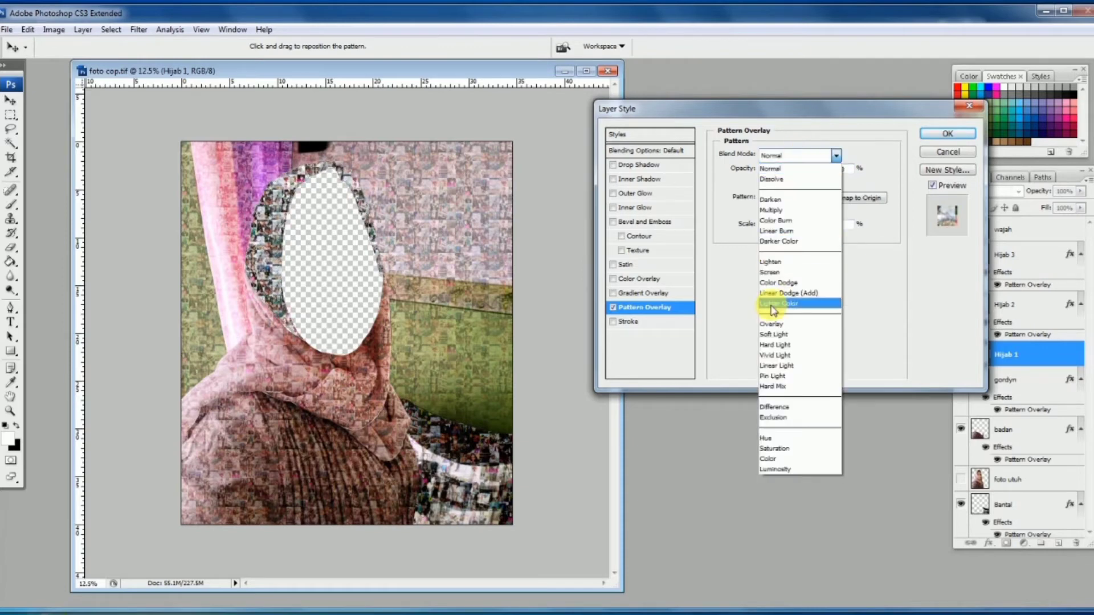
left_click(773, 334)
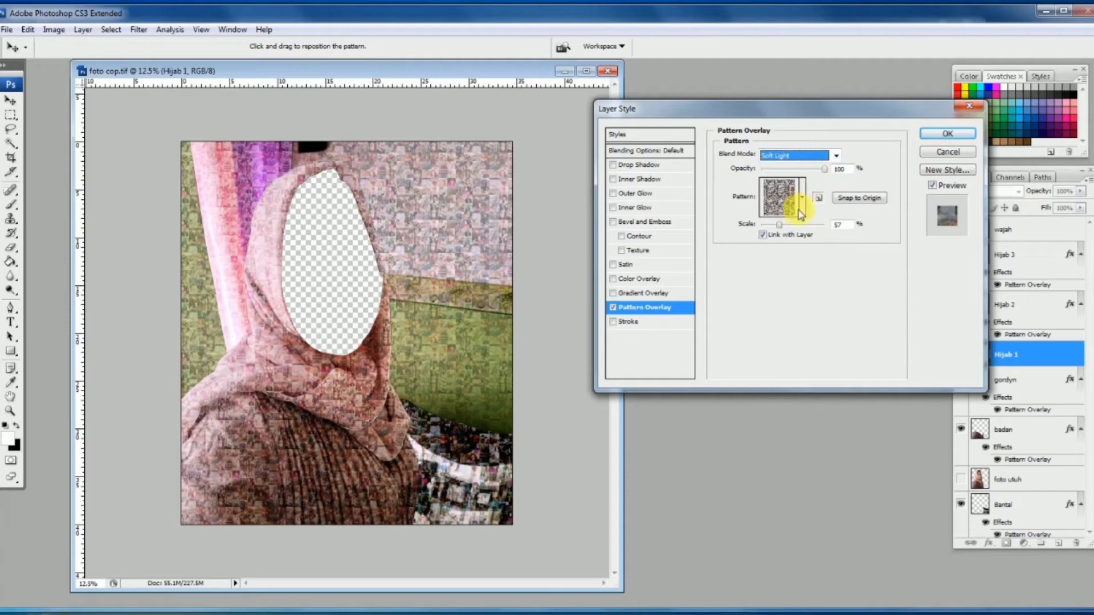
left_click(950, 136)
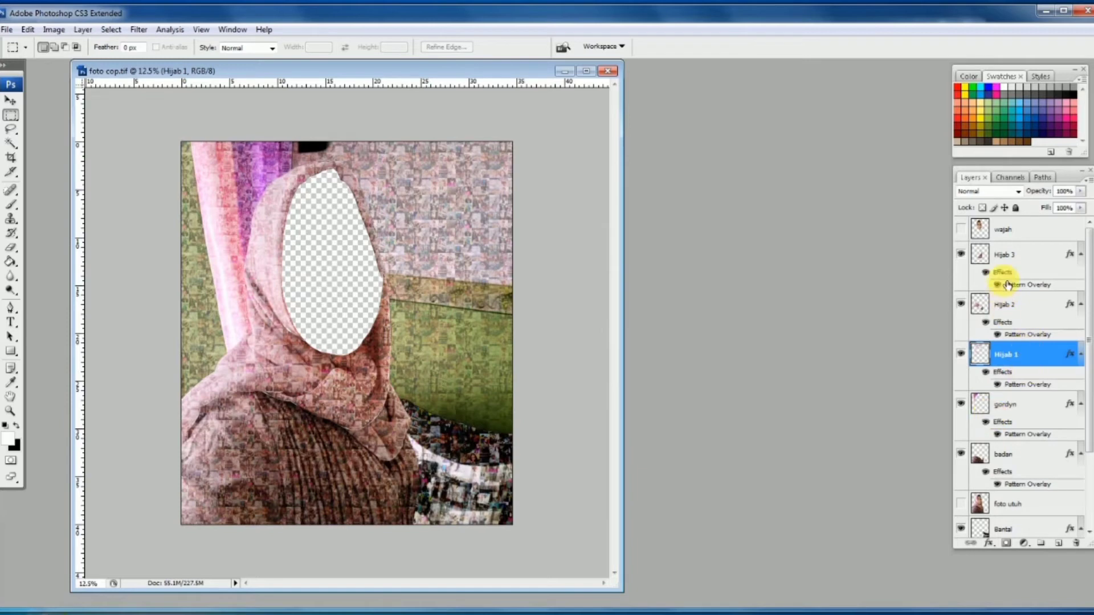
left_click(963, 230)
- Select the wajah face layer and apply the photo-mosaic overlay at about 55% scale in Soft Light
left_click(1004, 230)
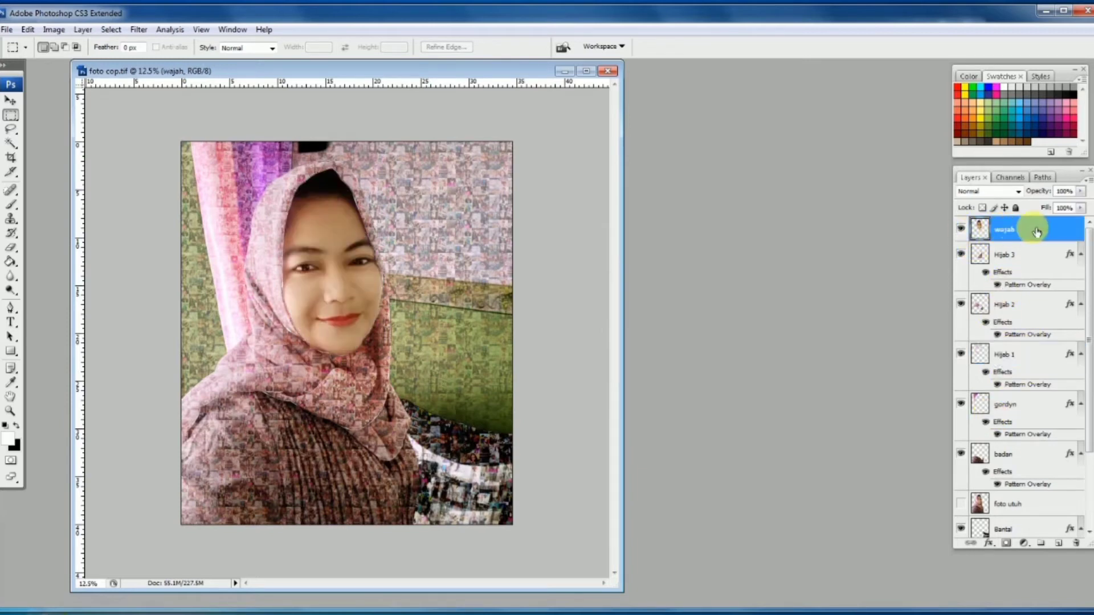
double_click(1069, 230)
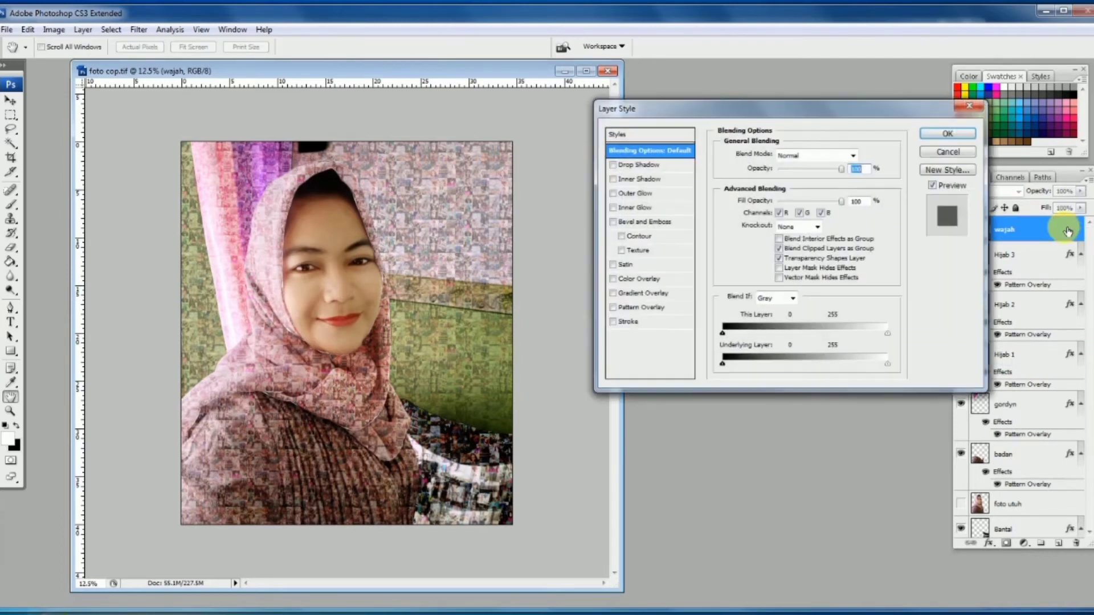
left_click(648, 309)
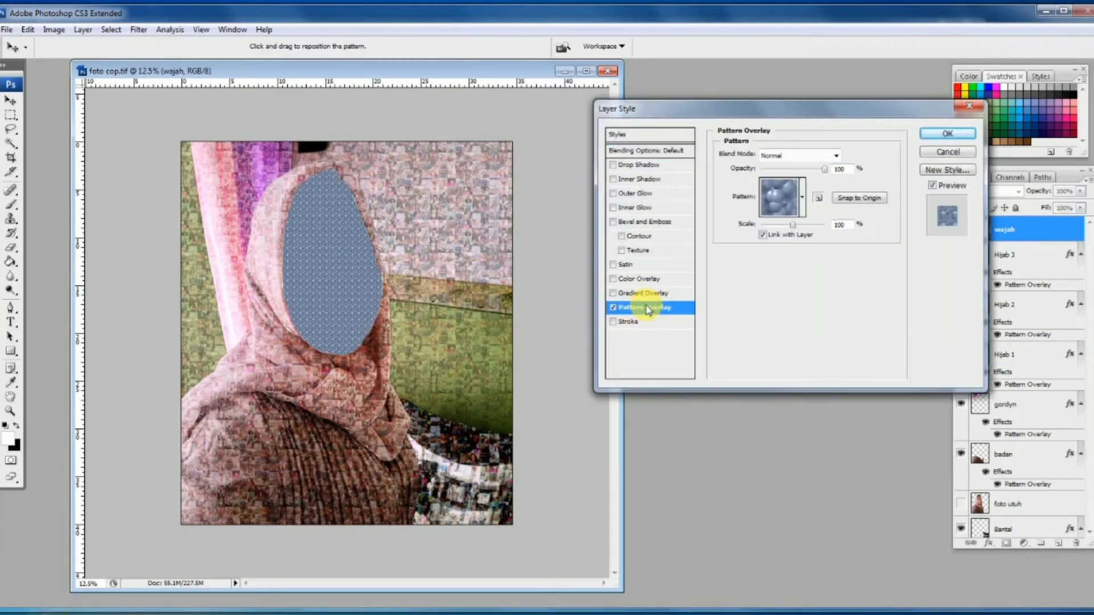
left_click(781, 200)
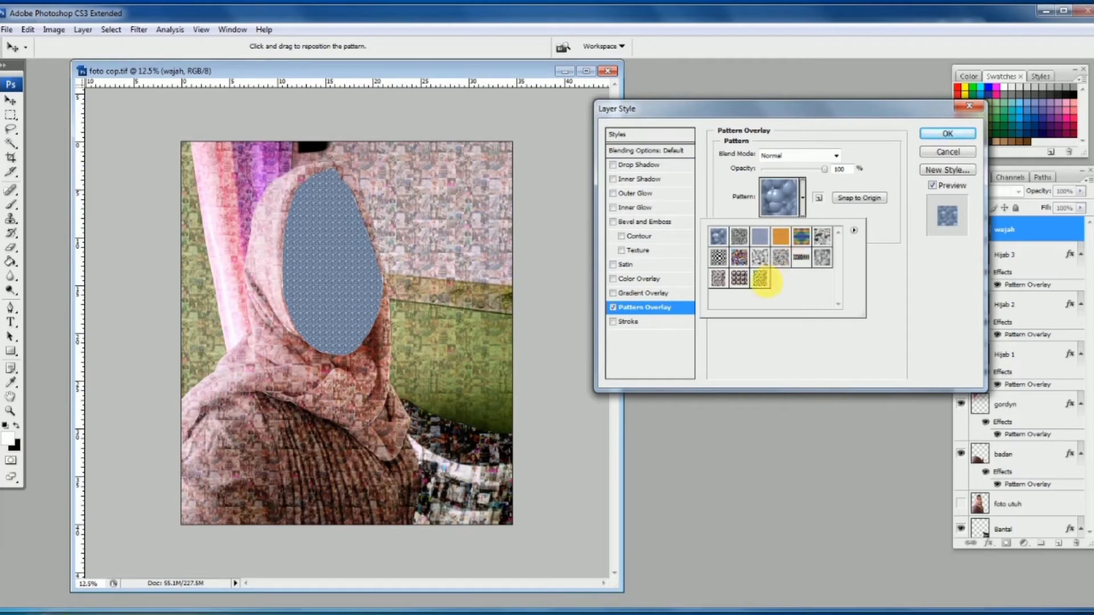
left_click(759, 278)
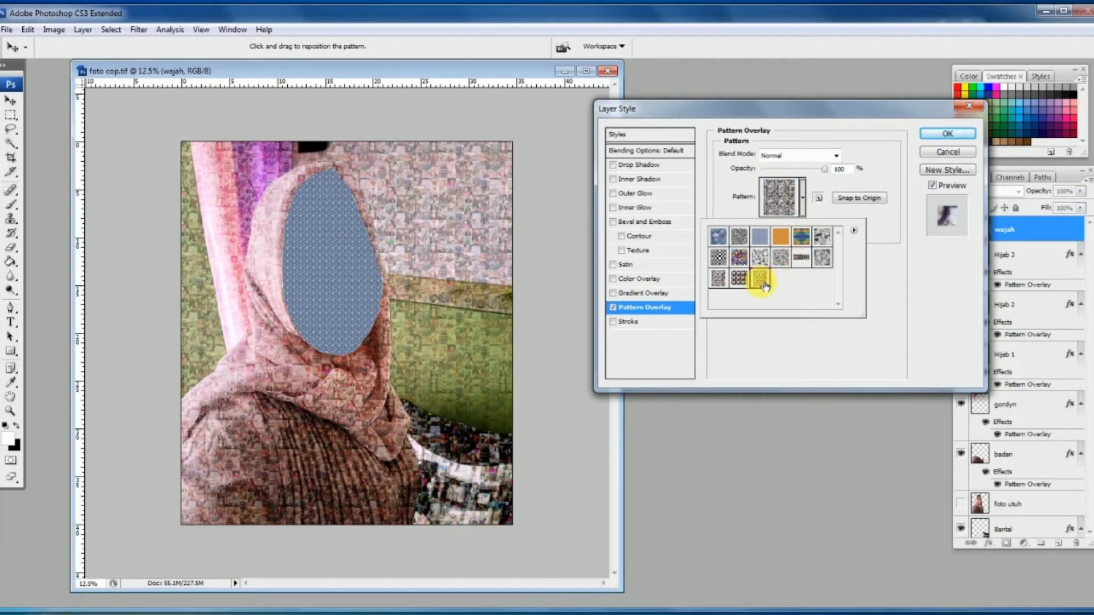
left_click(788, 341)
left_click_drag(783, 231, 780, 231)
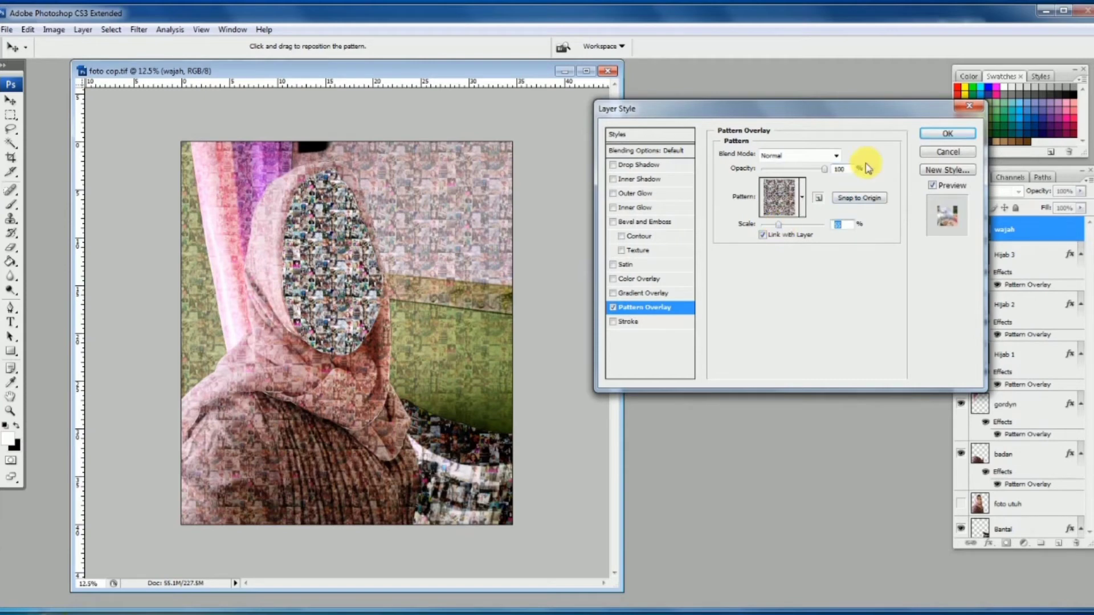
left_click(805, 155)
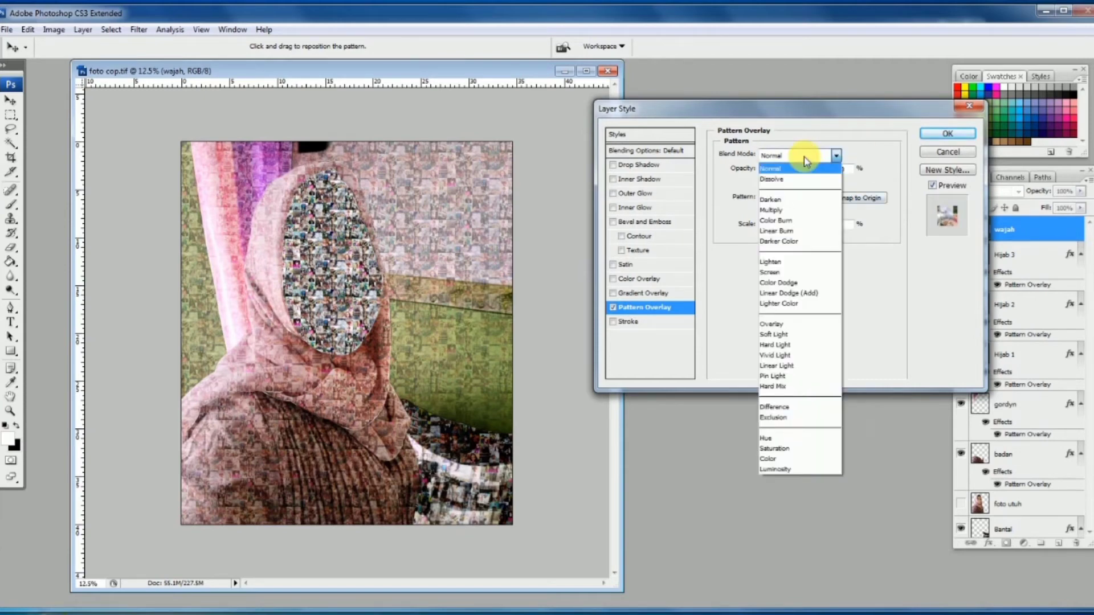
left_click(780, 335)
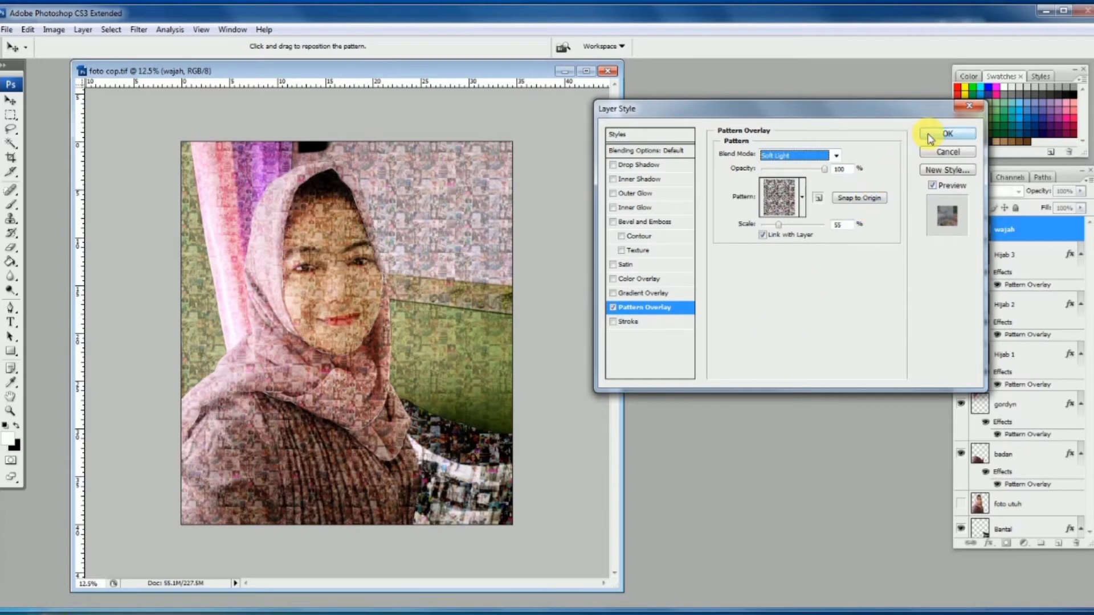
left_click(946, 134)
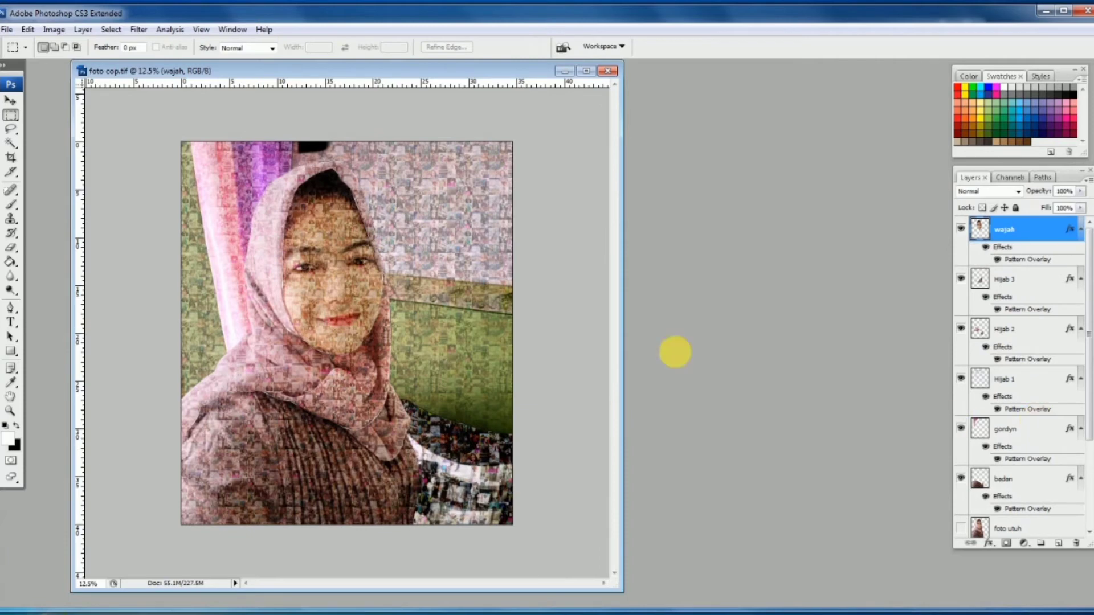
- Show Layer 0 at the bottom of the stack, then zoom in and pan to centre the face
scroll(1057, 436, "down", 3)
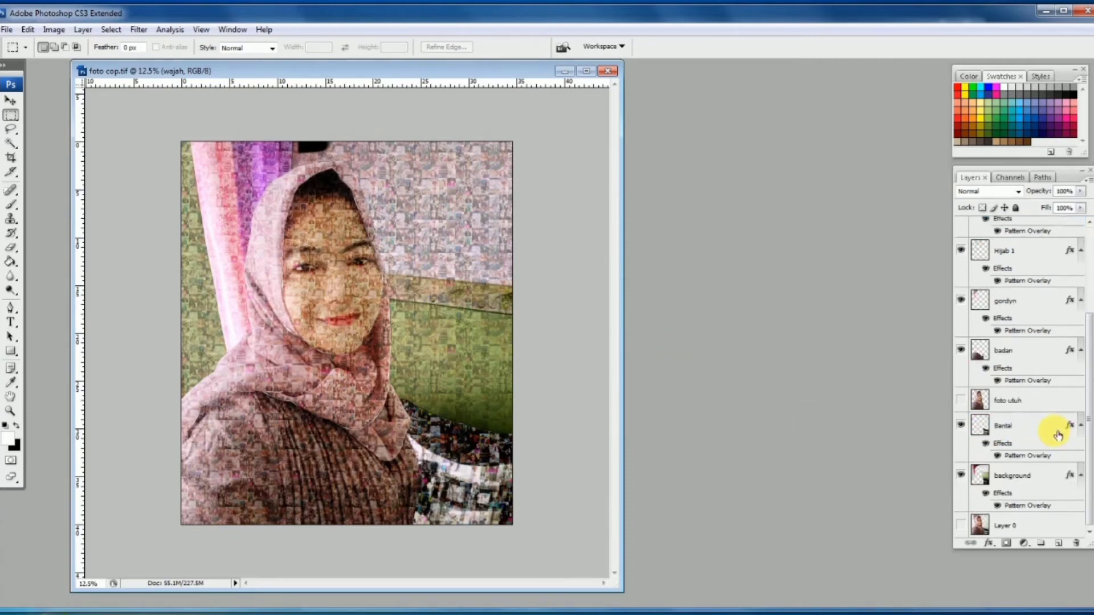
left_click(961, 526)
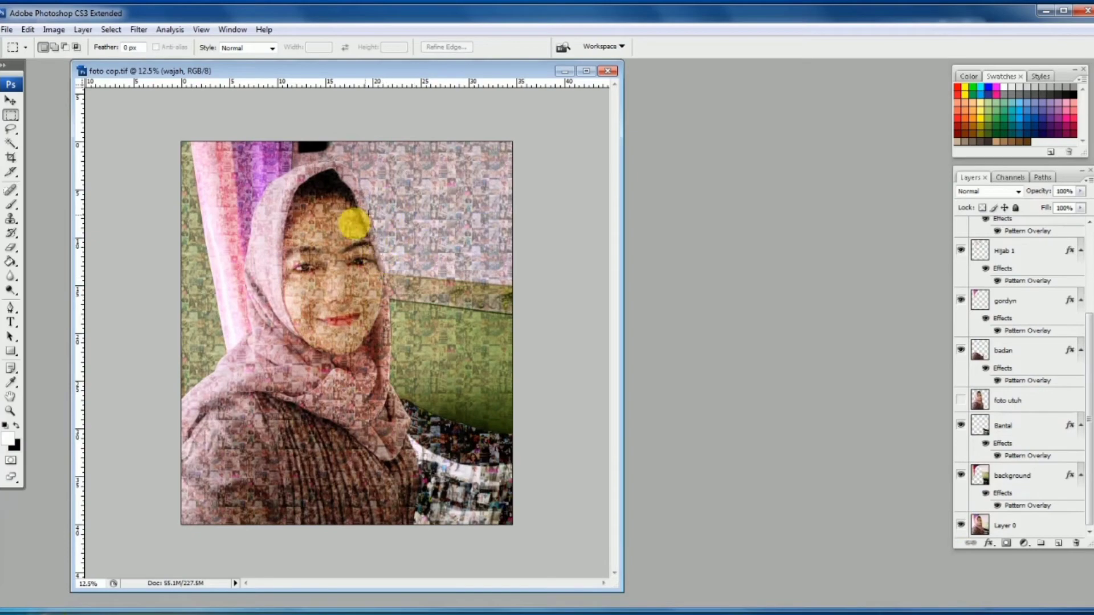
key("ctrl+plus")
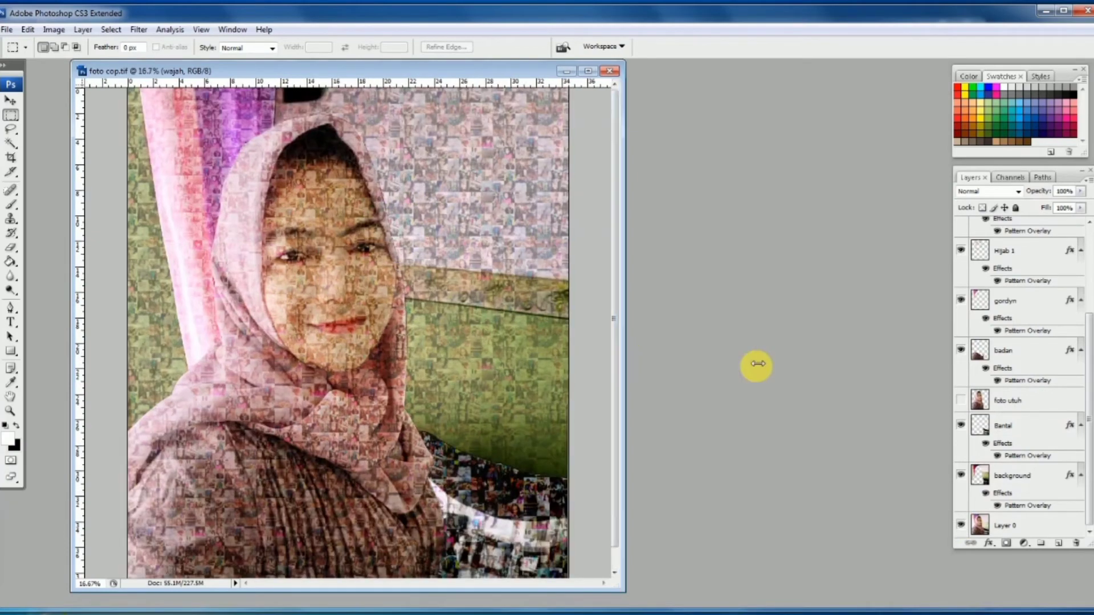
key("ctrl+plus")
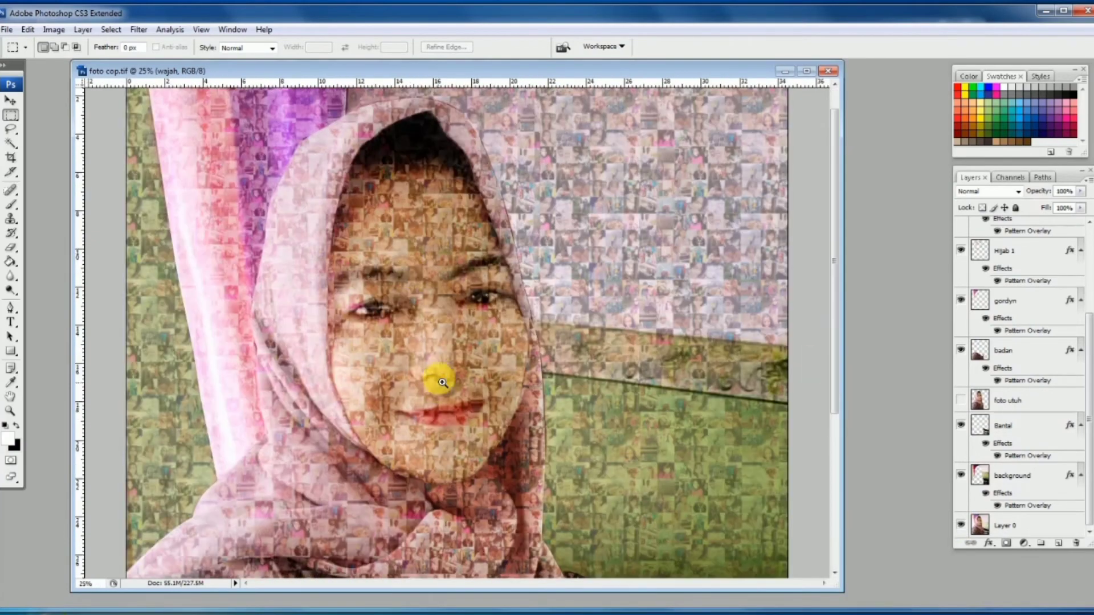
left_click(442, 375)
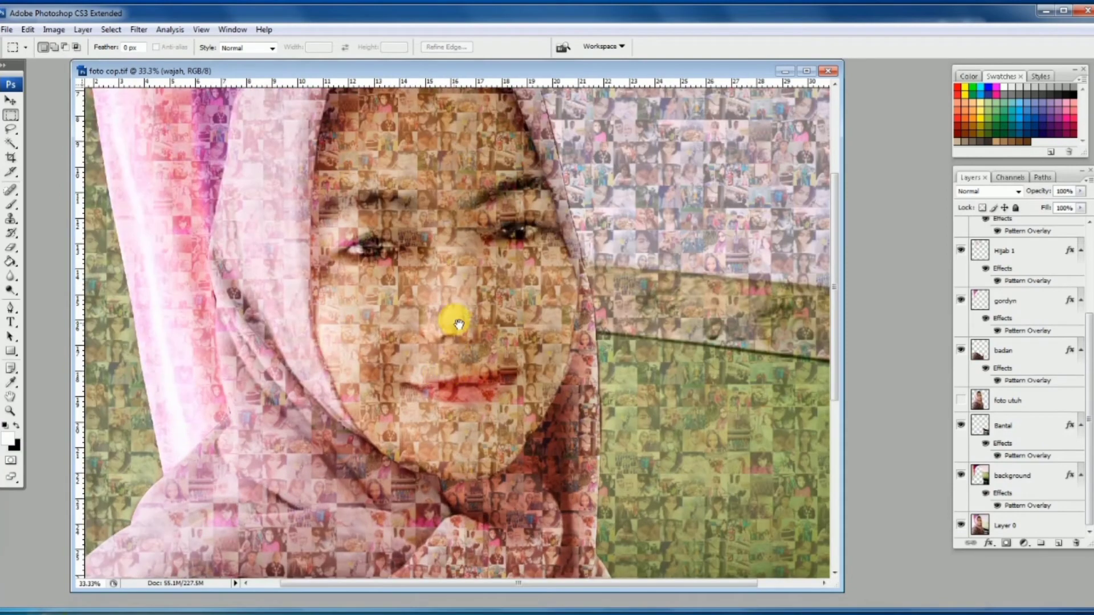
left_click_drag(454, 312, 446, 356)
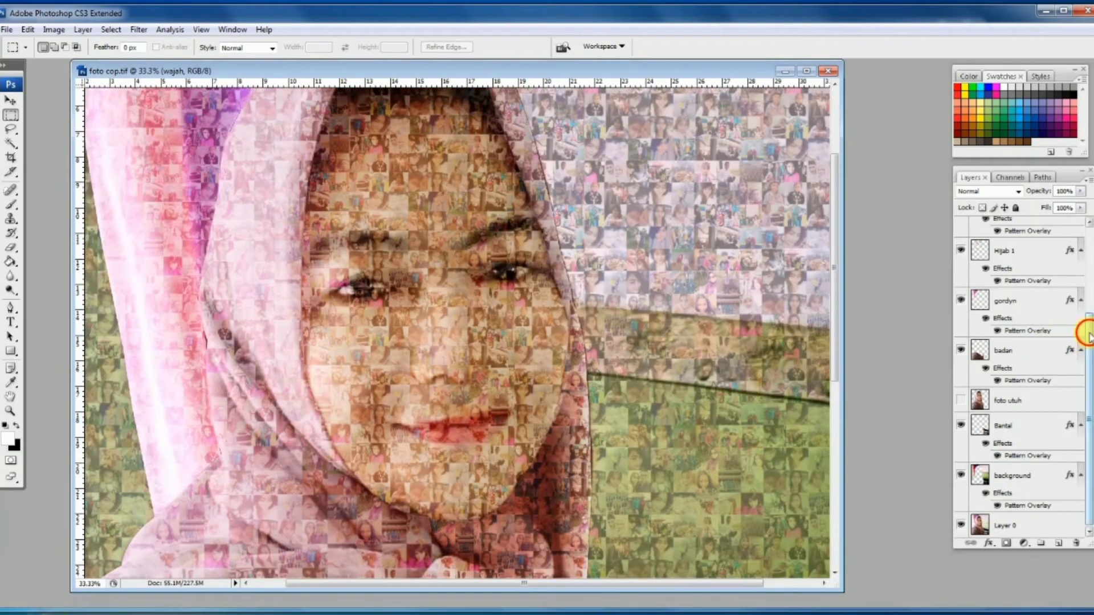
scroll(1081, 338, "up", 5)
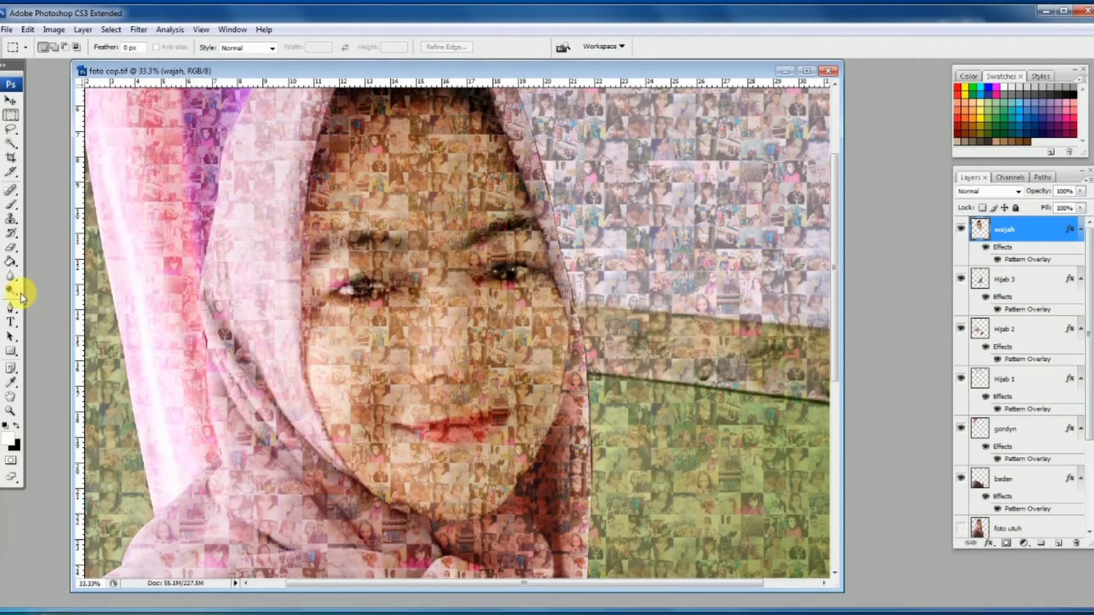
- Paint lightly over the wajah face with a 199 px brush at 17% opacity in a new foreground colour
left_click(10, 204)
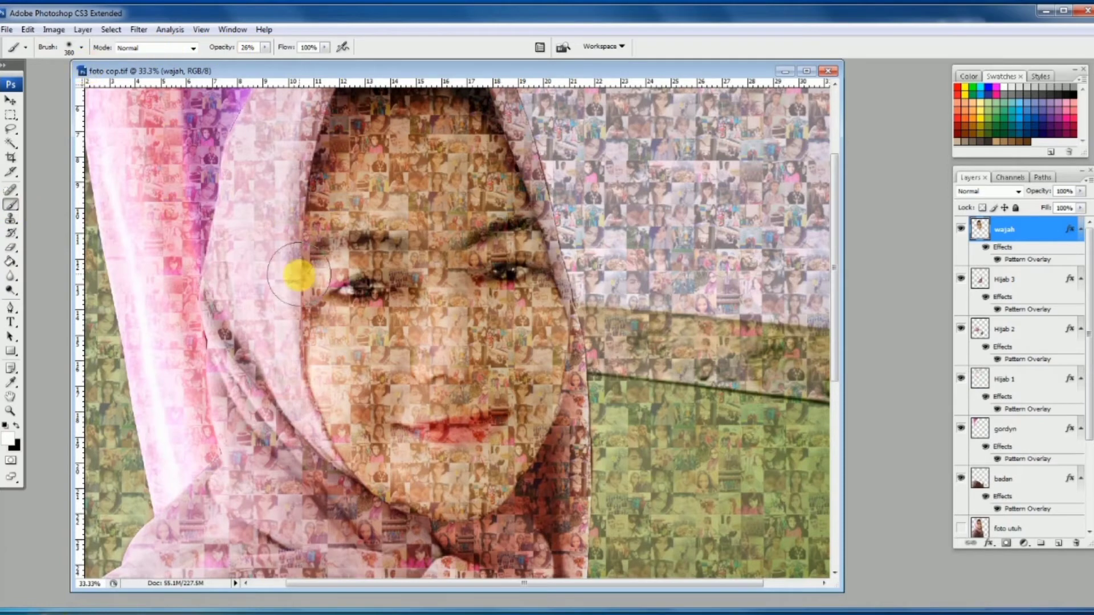
left_click(70, 48)
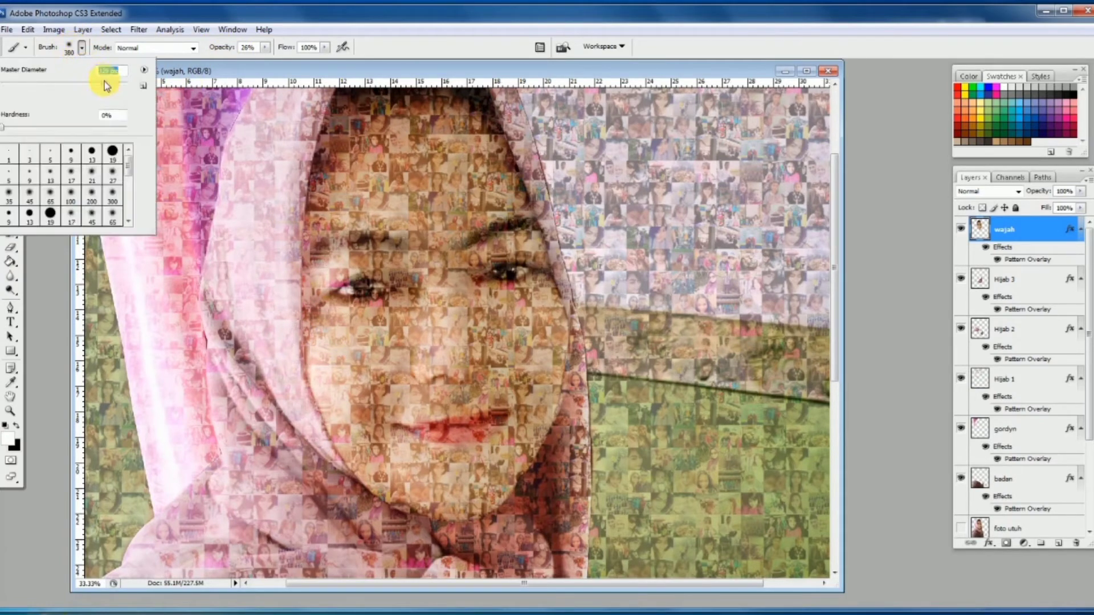
left_click(171, 67)
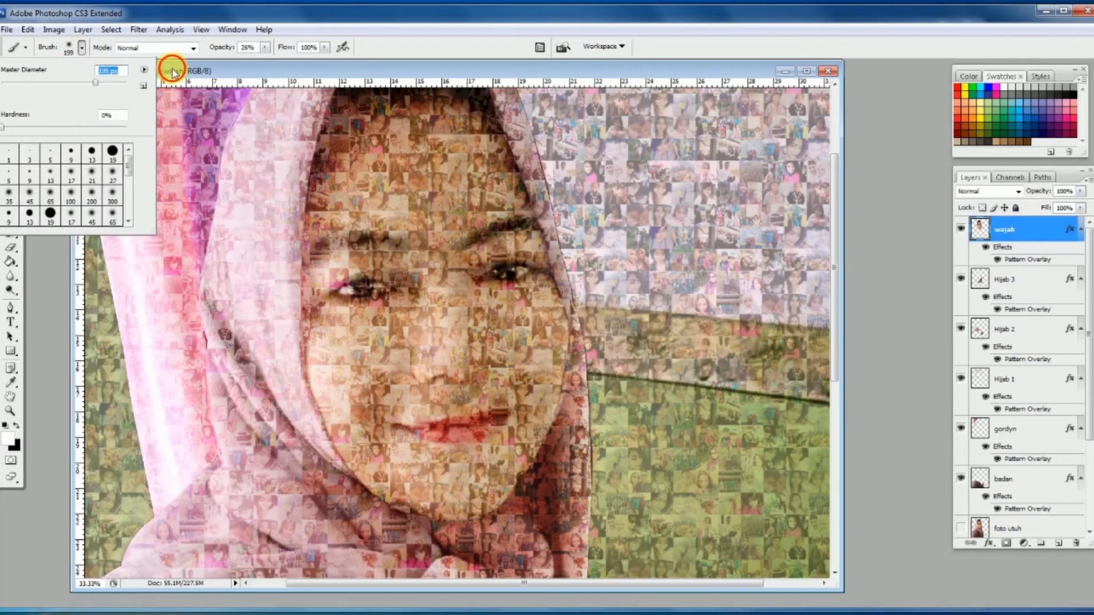
left_click(11, 440)
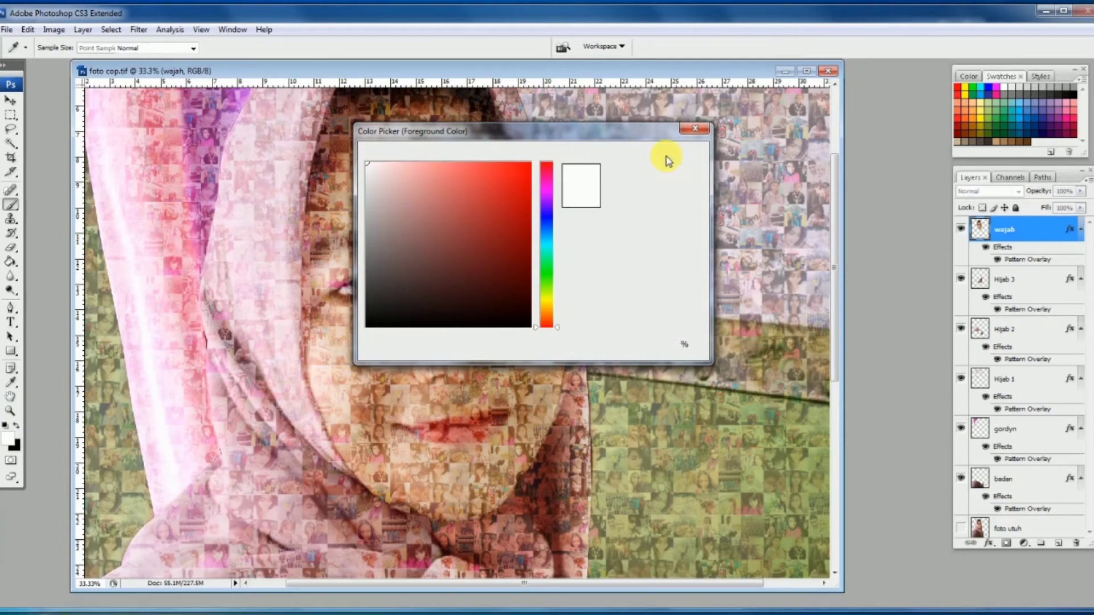
left_click(664, 154)
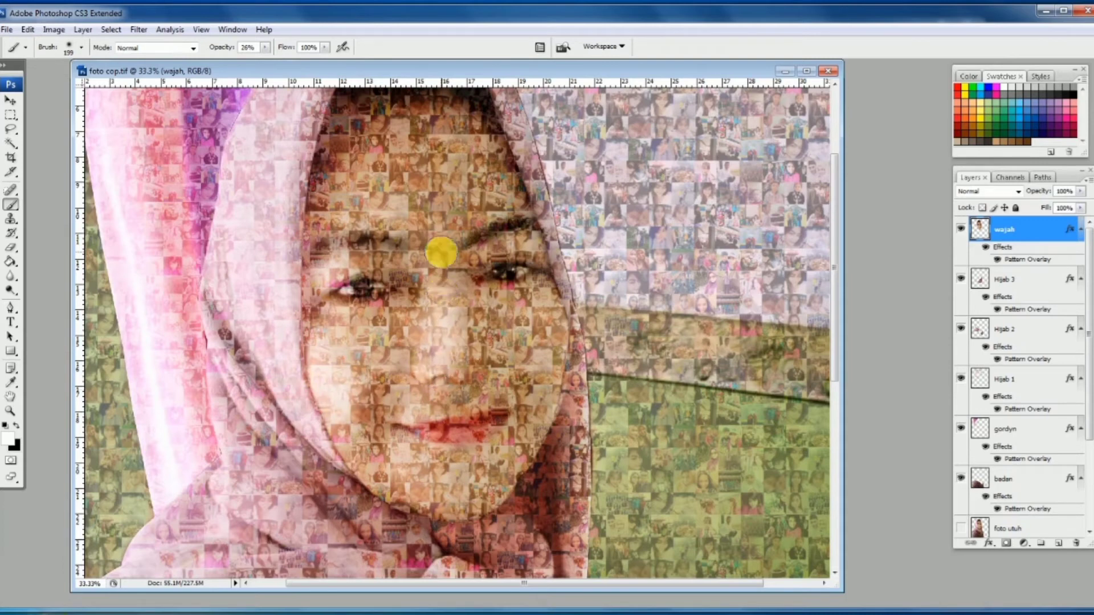
left_click(267, 48)
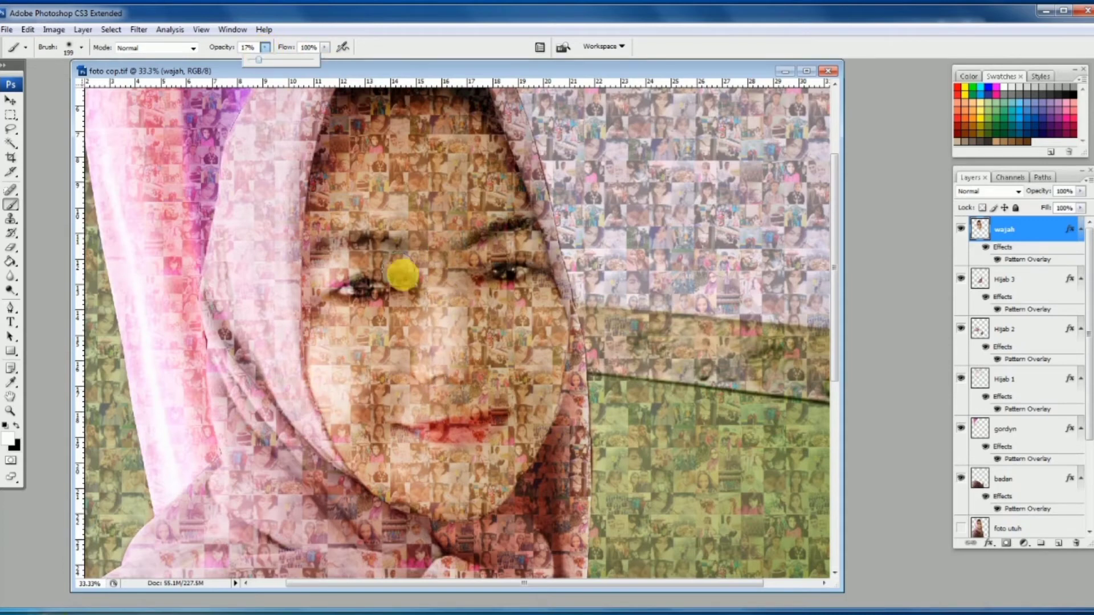
left_click(426, 336)
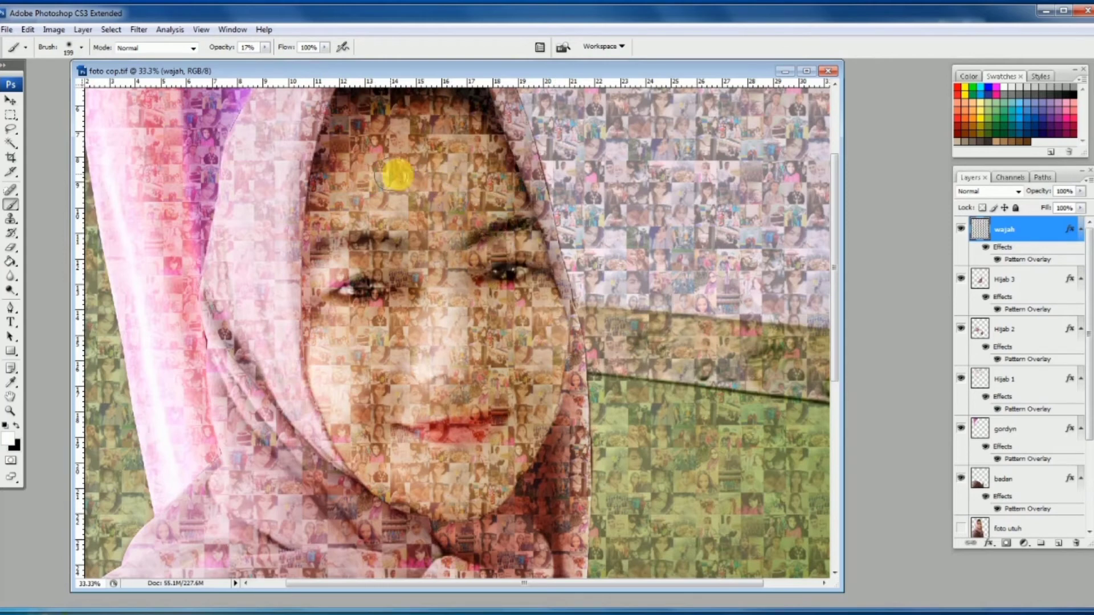
left_click_drag(435, 491, 500, 471)
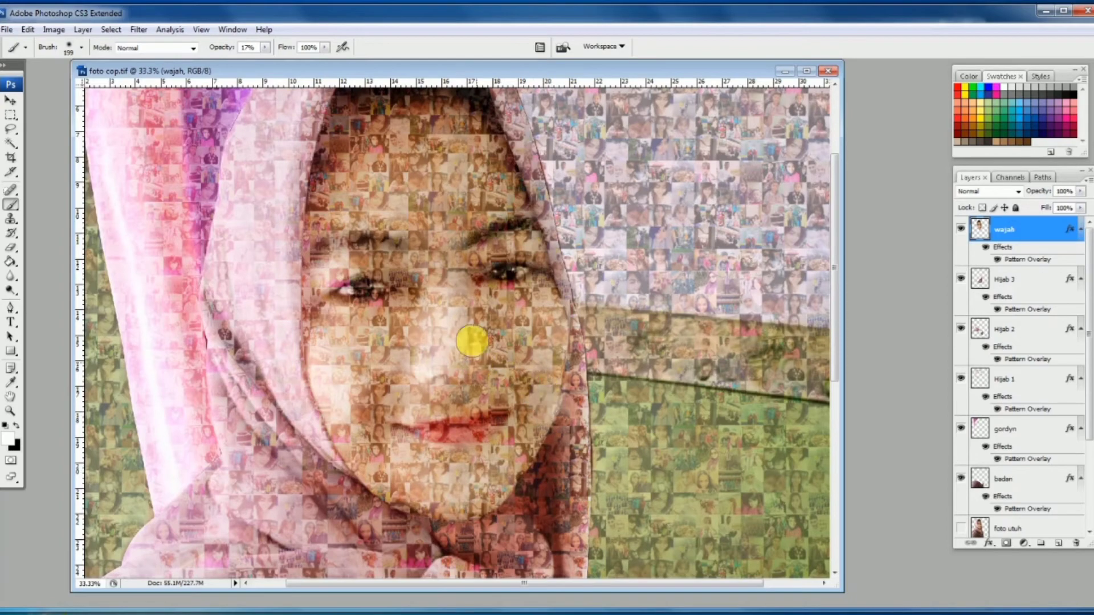
key("ctrl+minus")
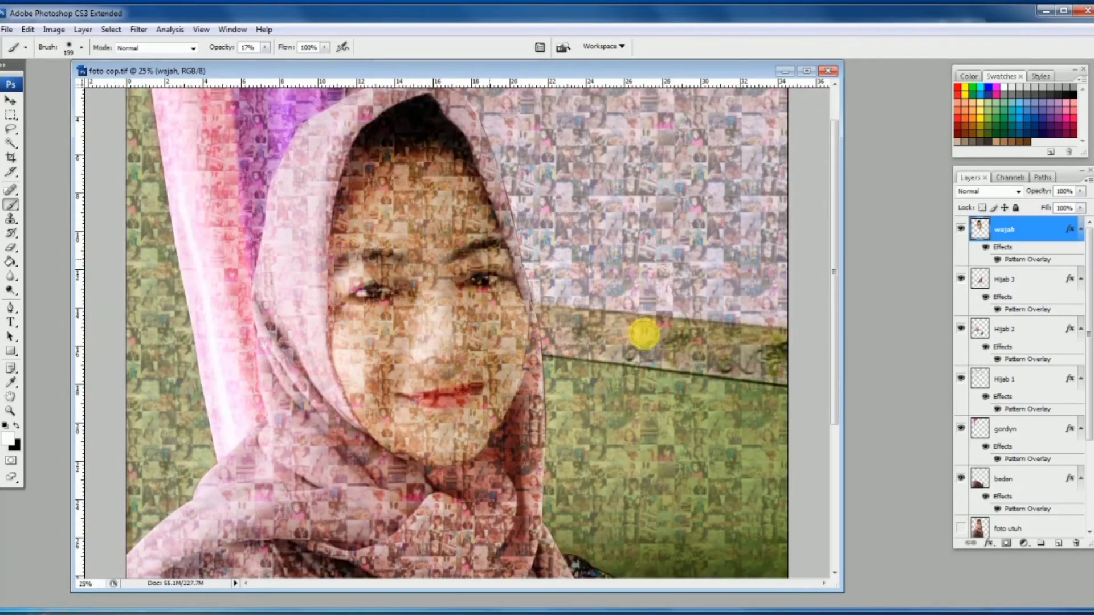
- Dab the forehead, then lower the wajah layer's fill from 67% to about 39%
left_click(399, 263)
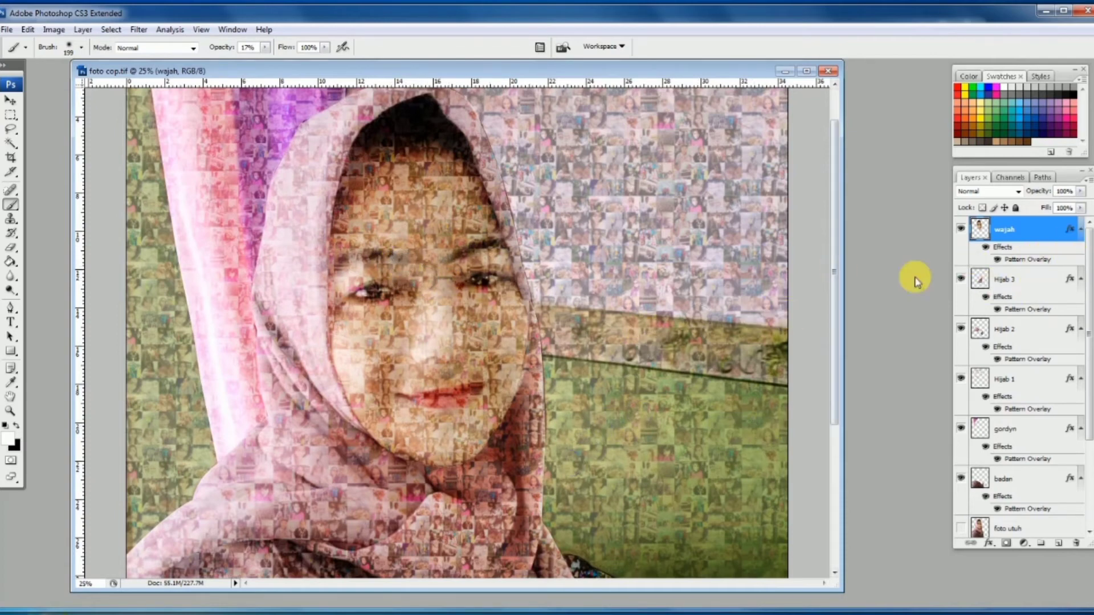
left_click(1081, 210)
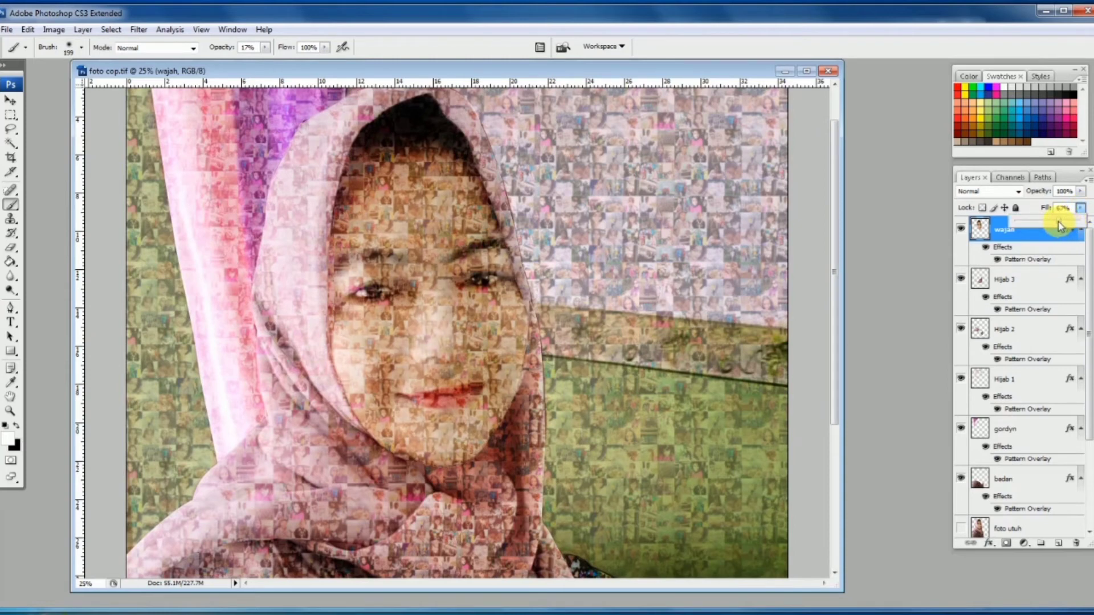
left_click_drag(1059, 225, 1050, 226)
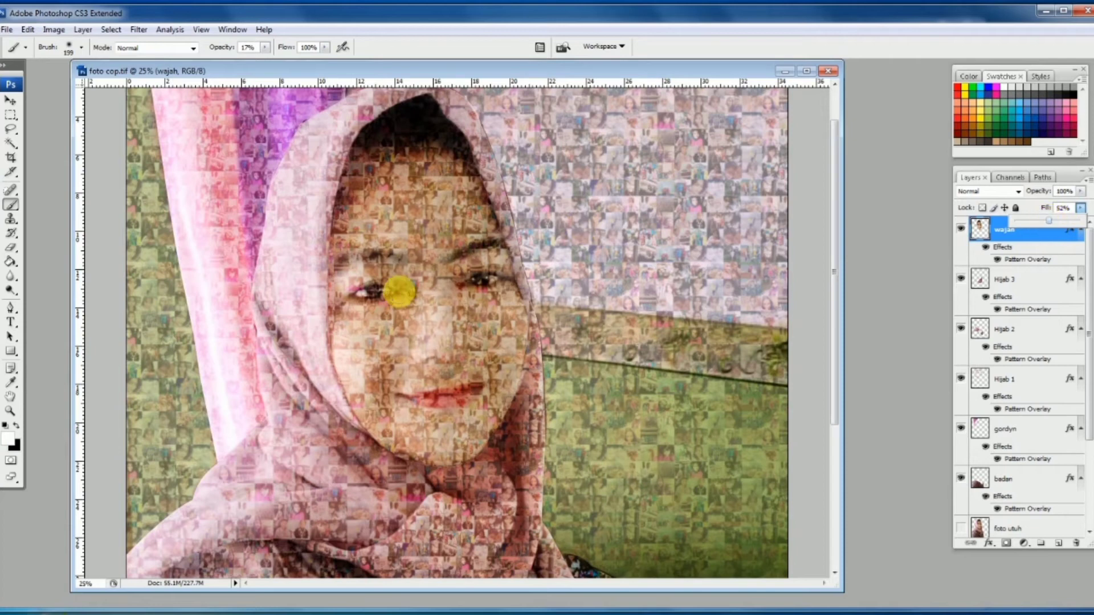
left_click(982, 227)
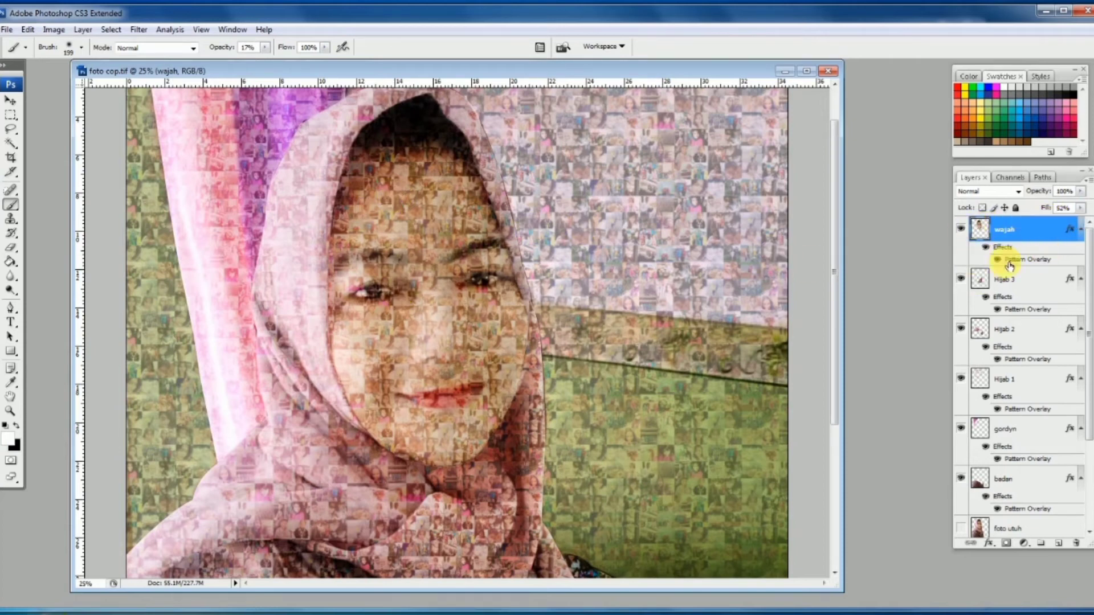
left_click(1080, 209)
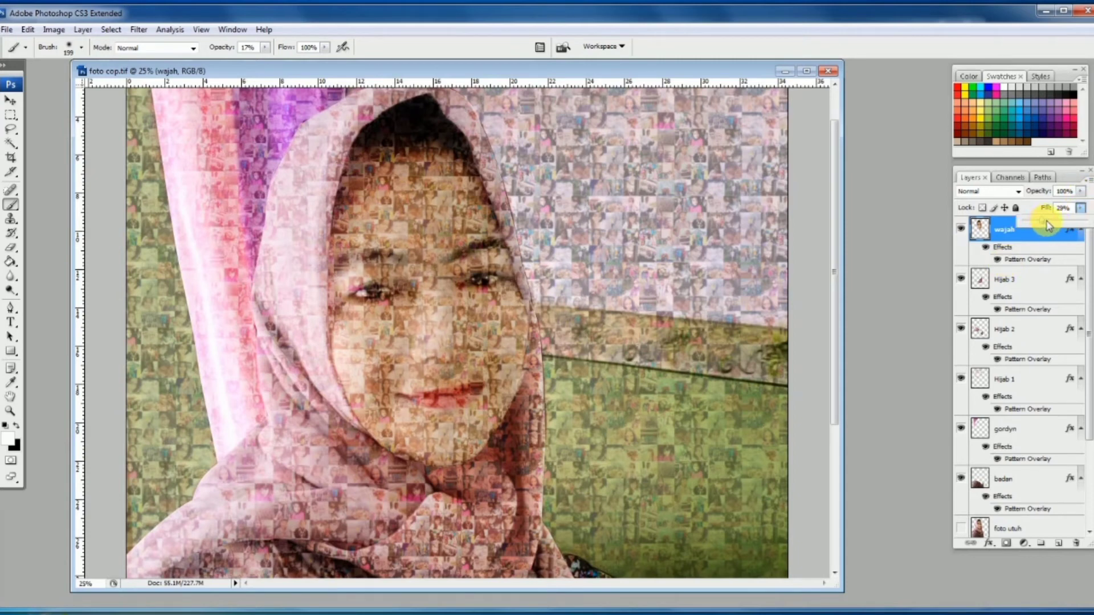
left_click(1032, 229)
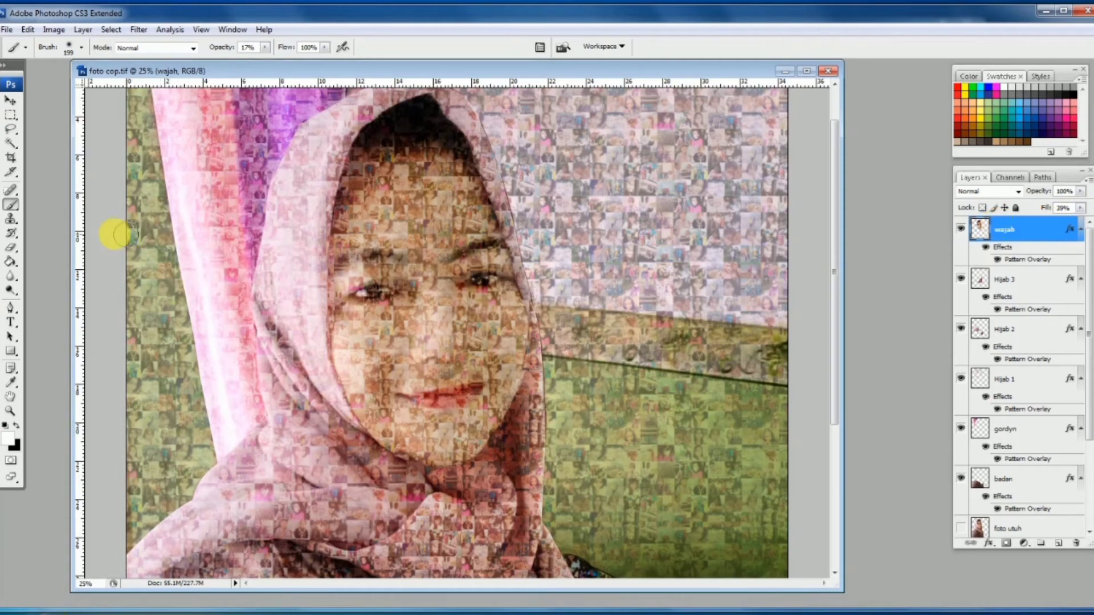
left_click(13, 248)
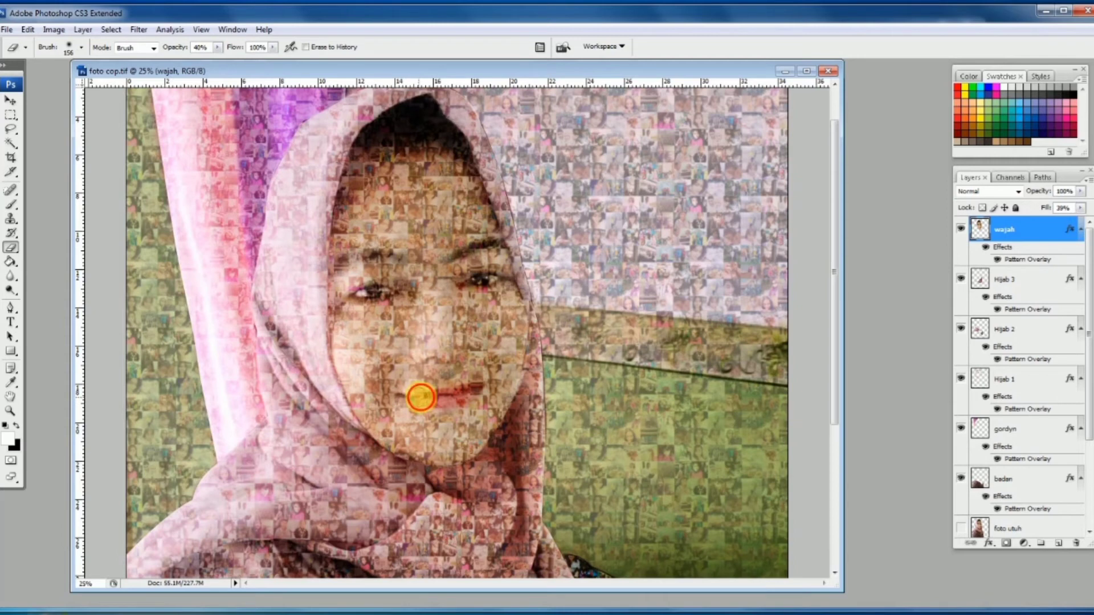
- Erase over the lips and eyes, erase the forehead at 12% opacity, then set the eraser to 53%
mouse_move(421, 397)
left_mouse_down()
mouse_move(470, 395)
mouse_move(439, 395)
left_mouse_up()
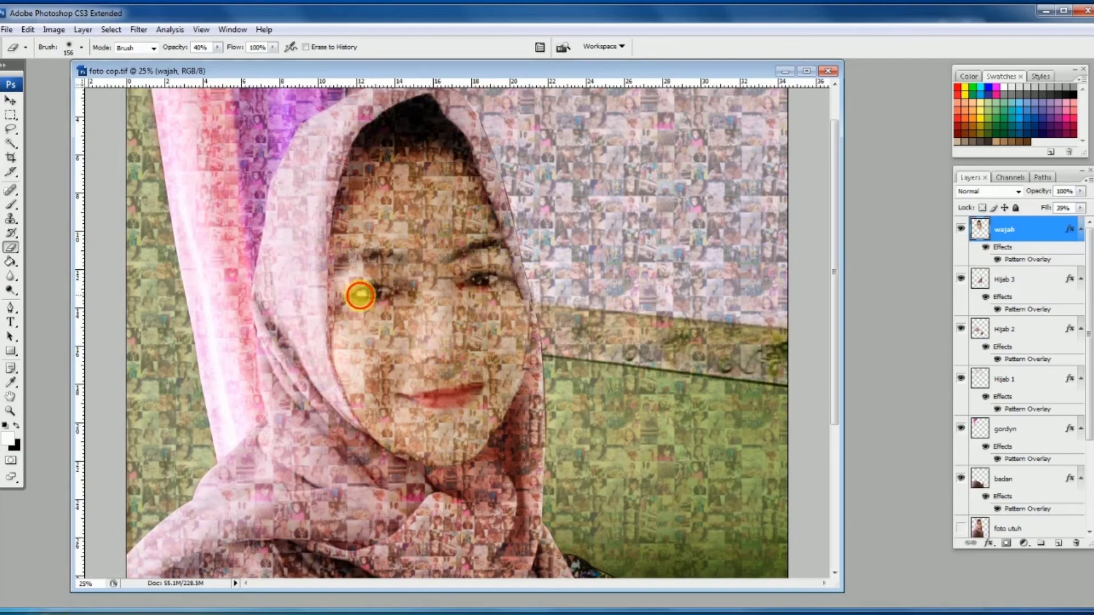
left_click_drag(360, 295, 488, 275)
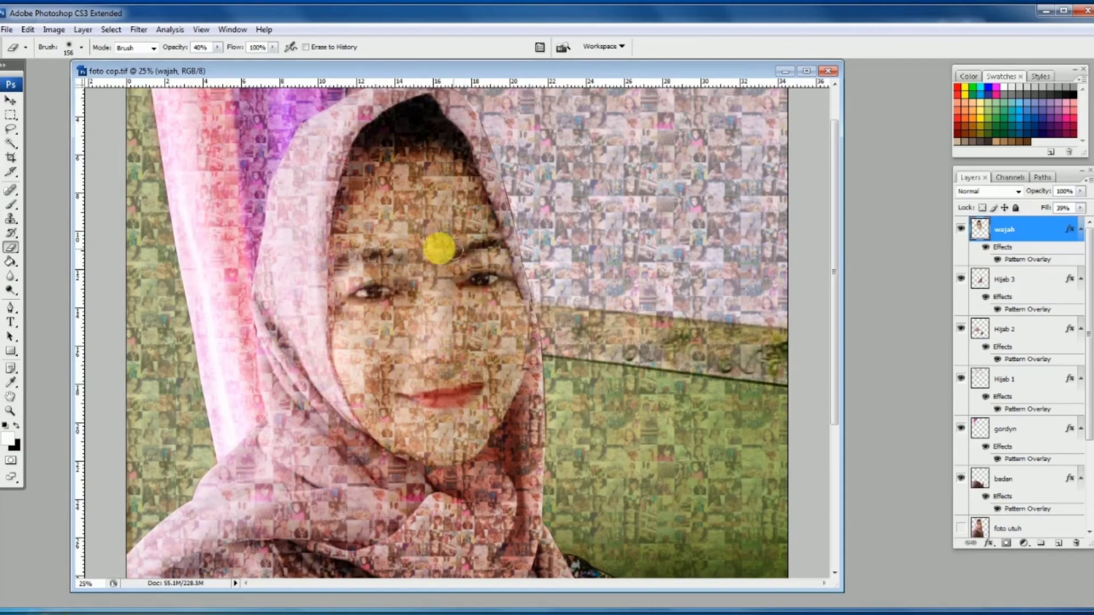
left_click_drag(218, 53, 199, 59)
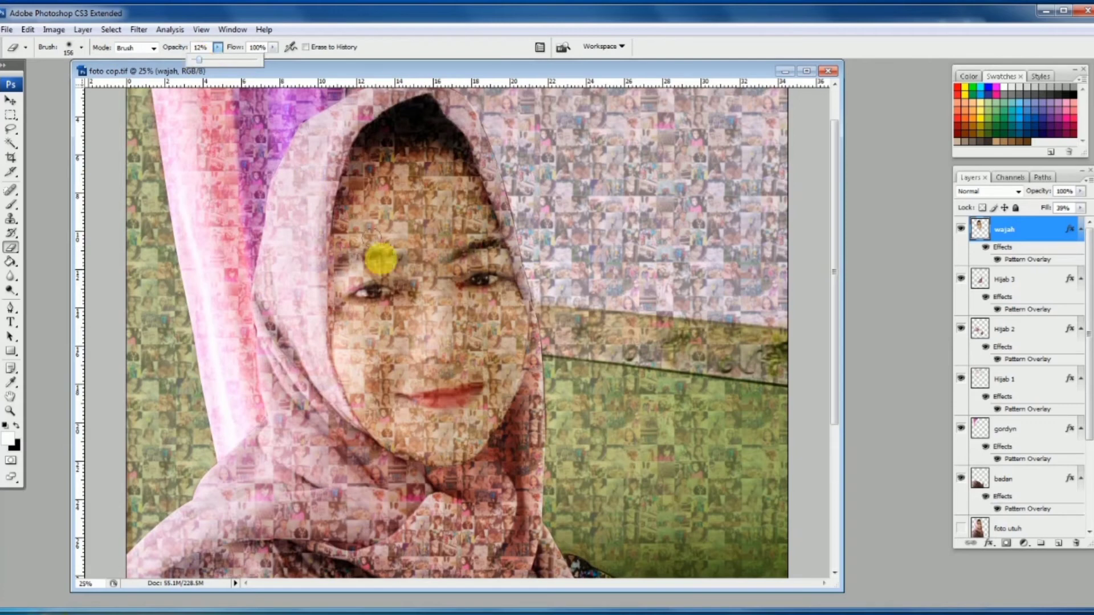
mouse_move(365, 254)
left_mouse_down()
mouse_move(497, 245)
mouse_move(496, 397)
mouse_move(454, 349)
mouse_move(425, 359)
mouse_move(470, 355)
left_mouse_up()
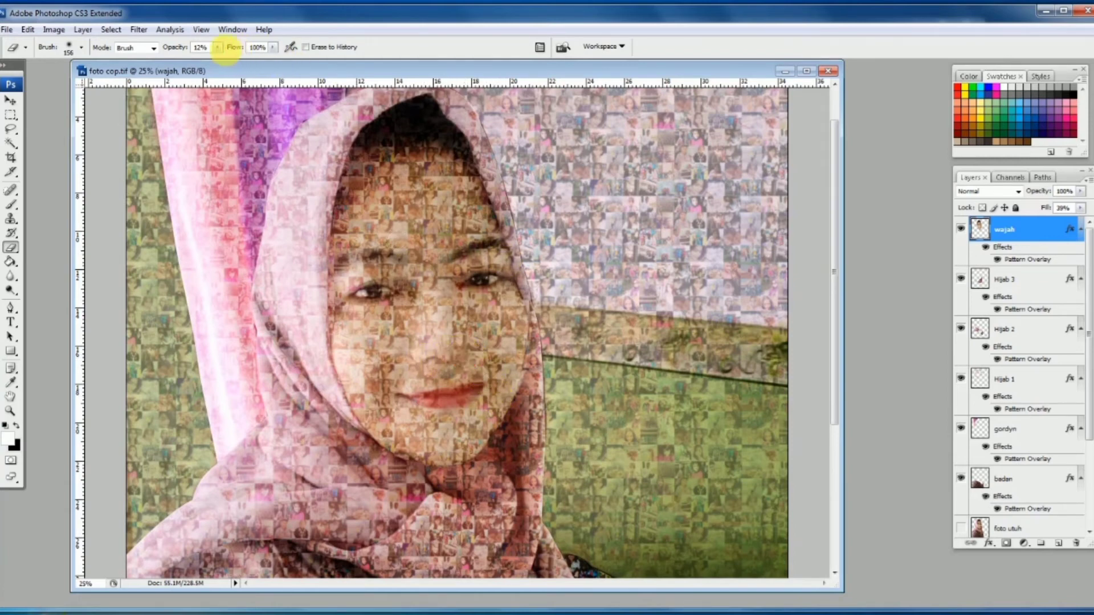
left_click(218, 47)
left_click_drag(227, 64, 249, 64)
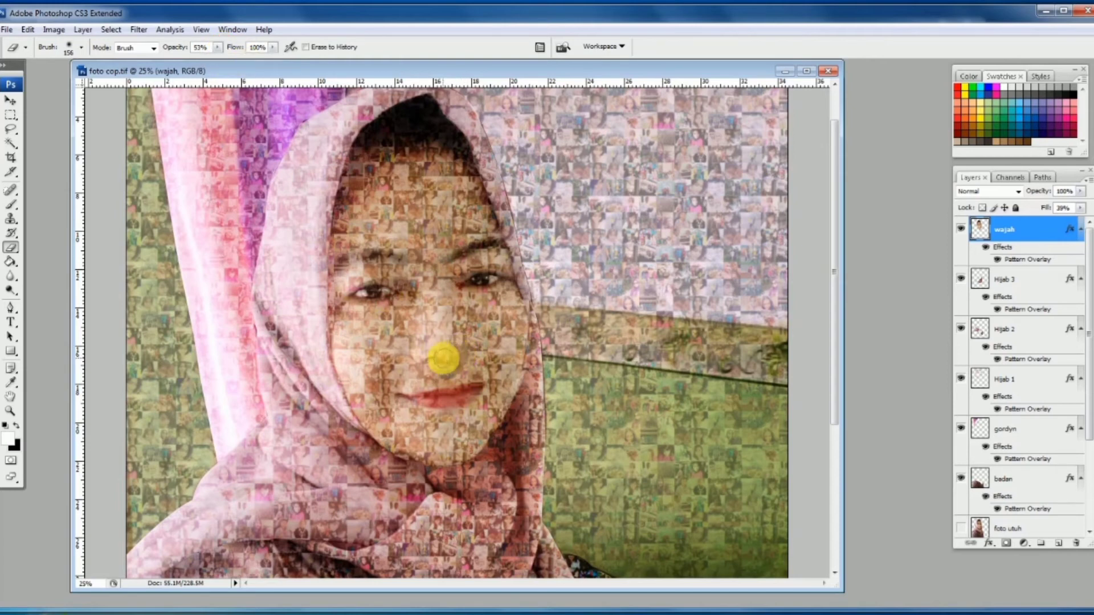
- Brush a faint 17% stroke across the nose on the wajah layer
left_click(11, 206)
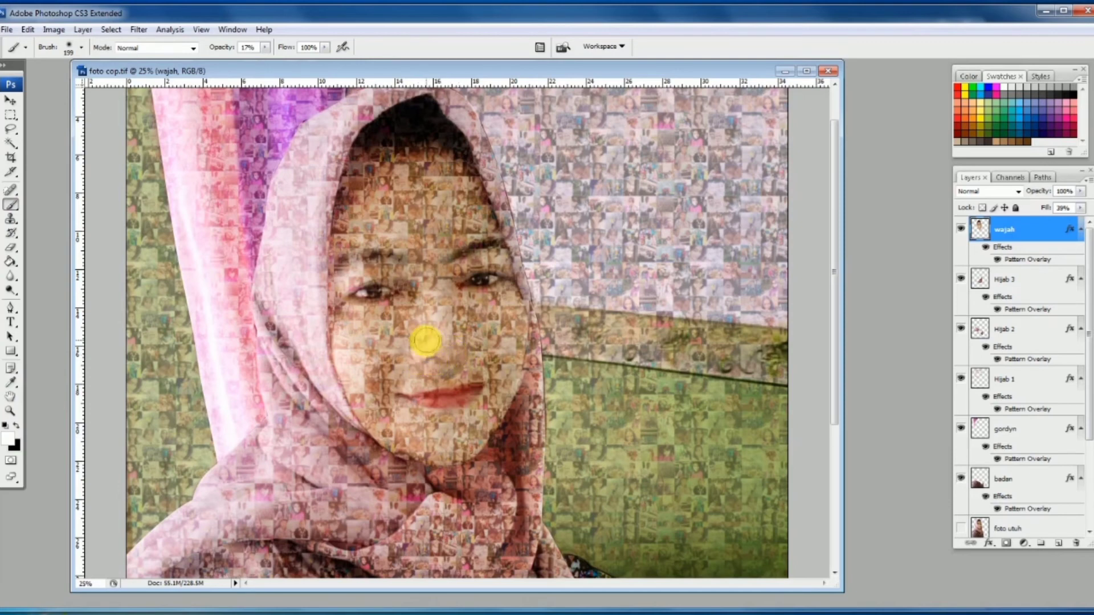
left_click_drag(419, 356, 464, 348)
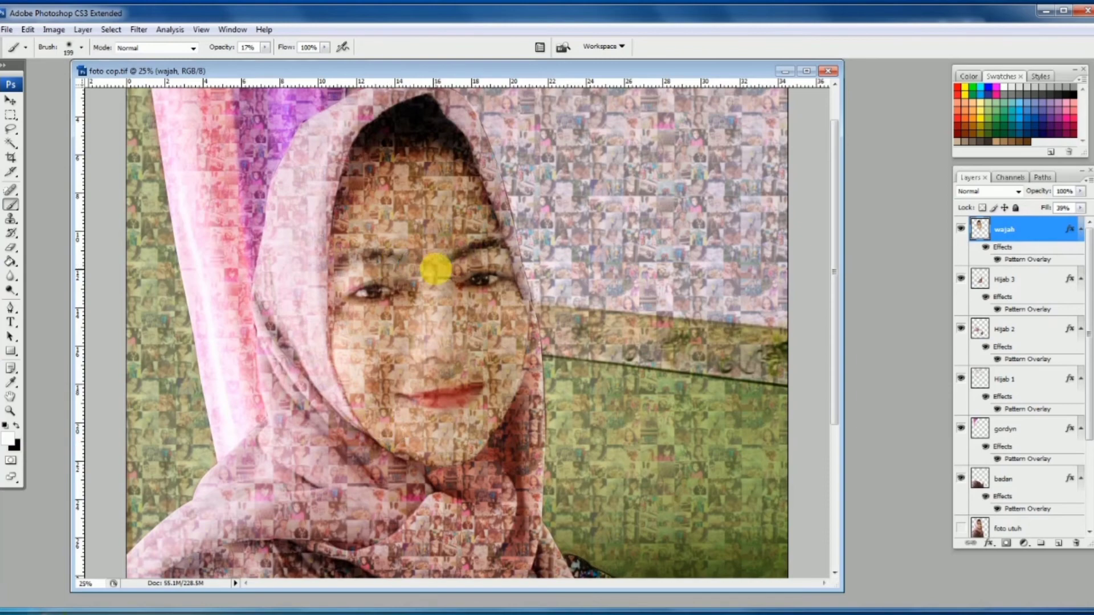
key("ctrl+minus")
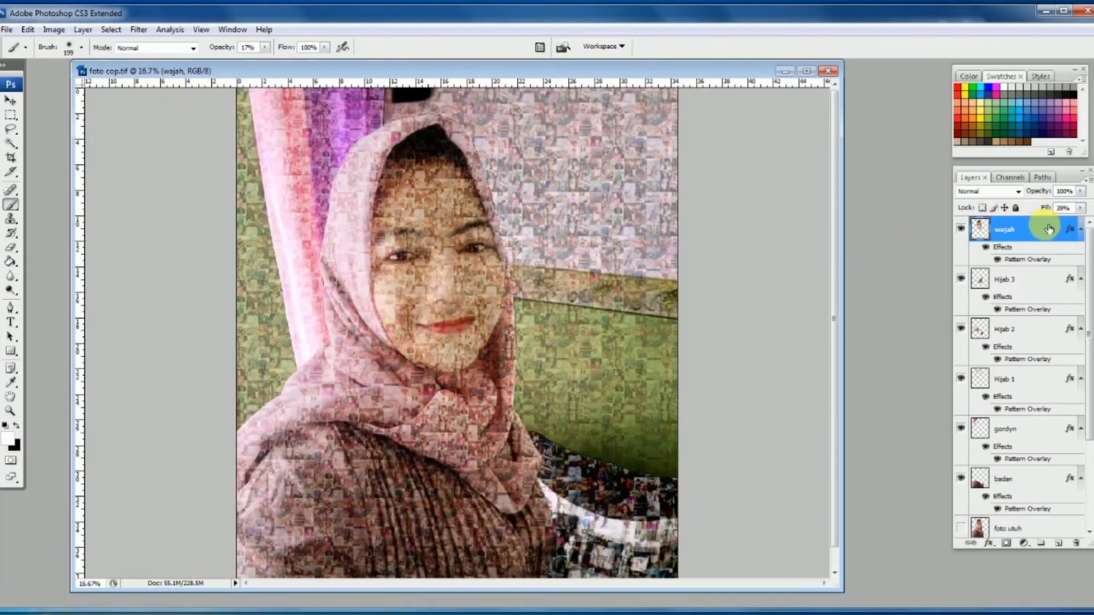
left_click(1067, 231)
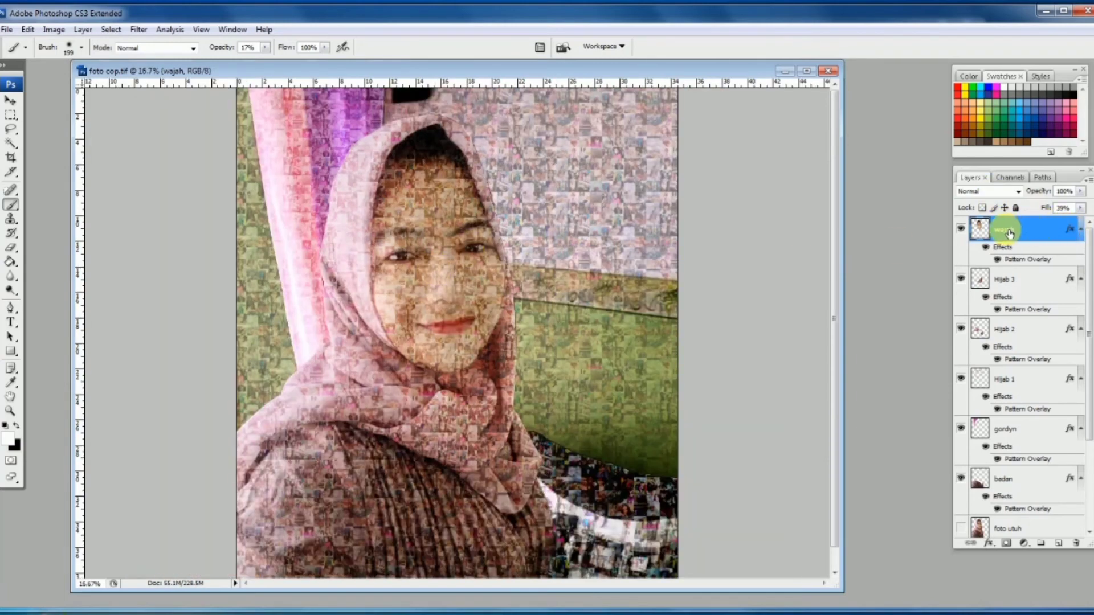
key("ctrl+plus")
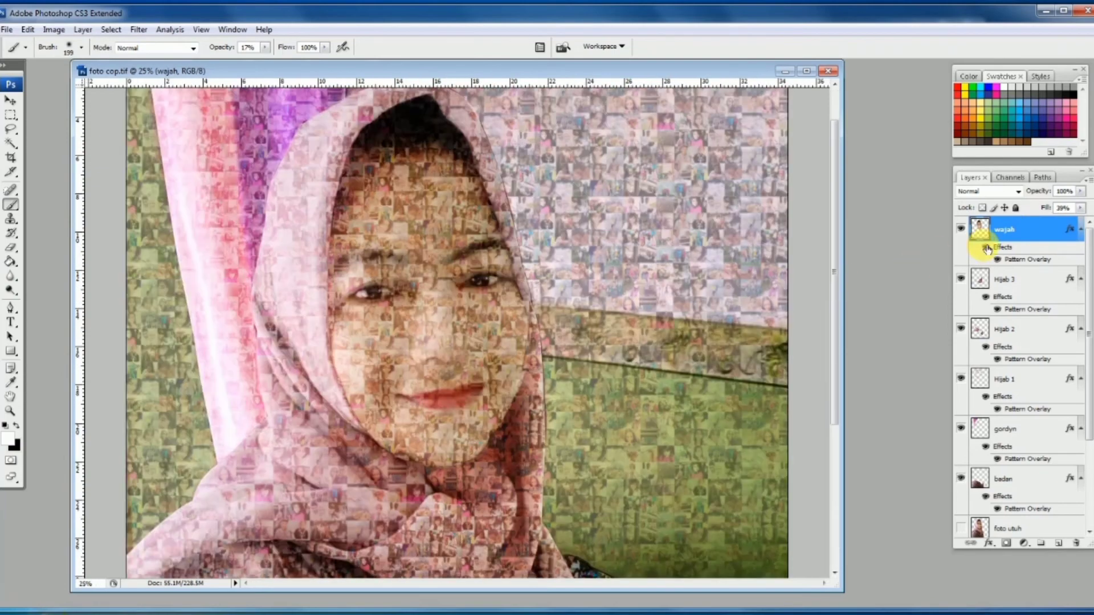
- Try Multiply, then Hard Light at about 44 opacity for the wajah pattern overlay
double_click(984, 229)
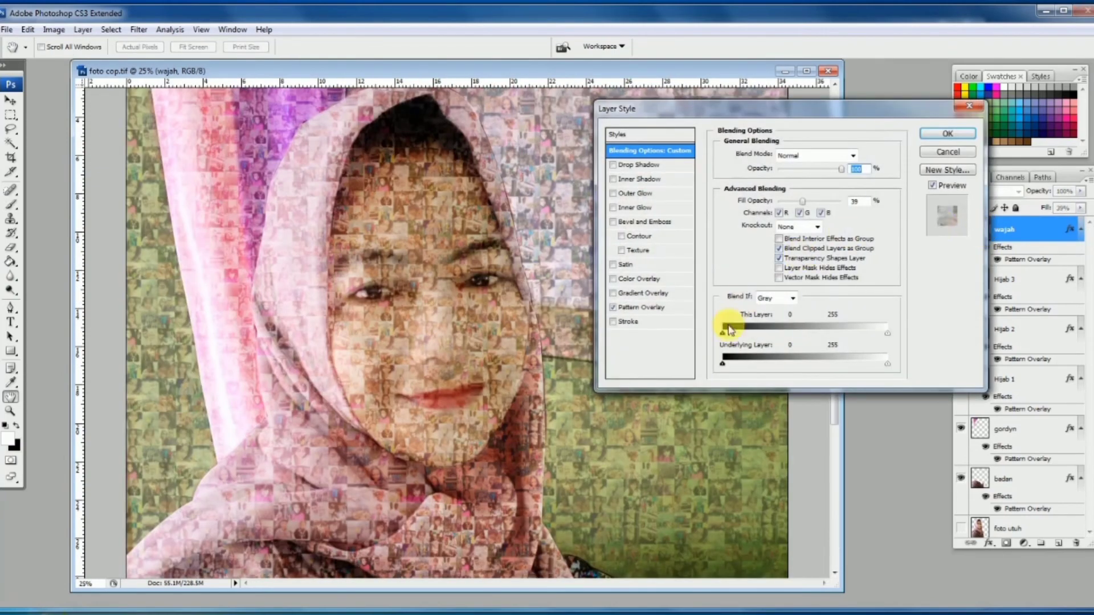
left_click(676, 310)
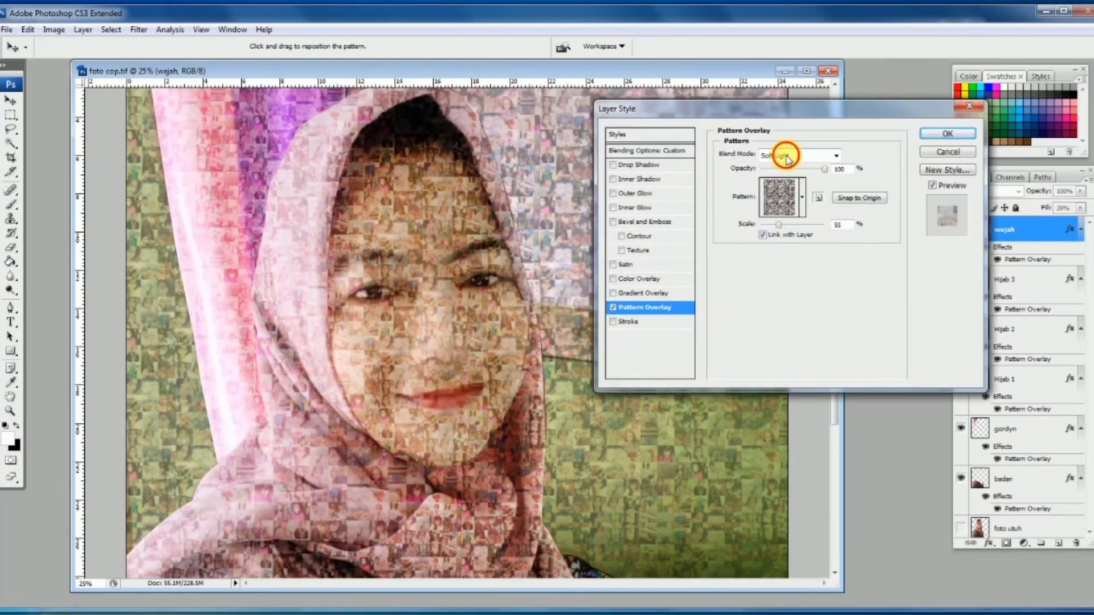
left_click(789, 155)
left_click(769, 210)
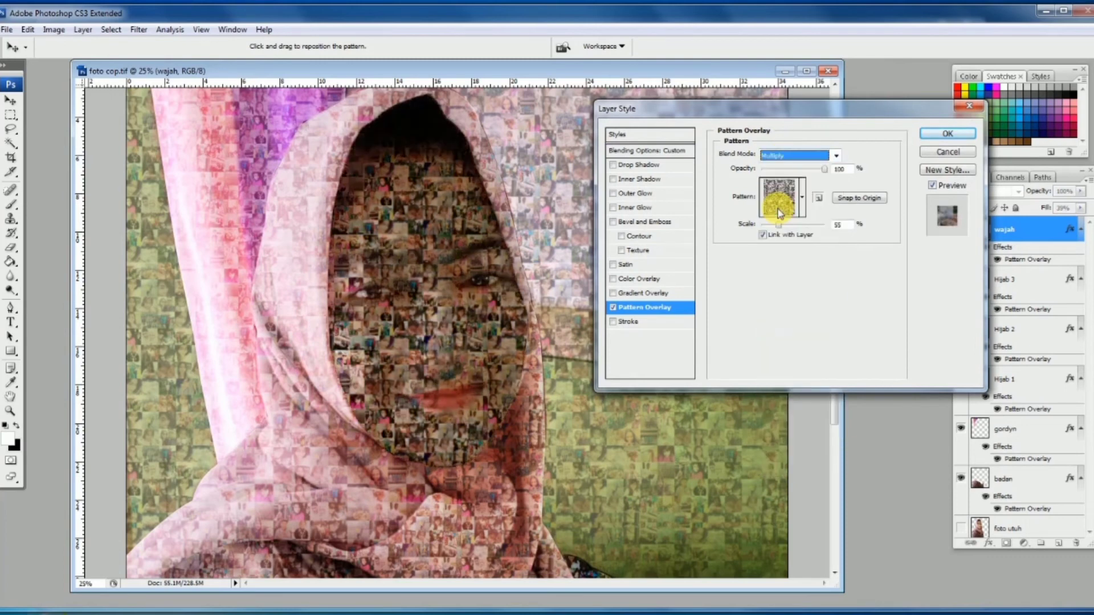
left_click_drag(824, 169, 778, 171)
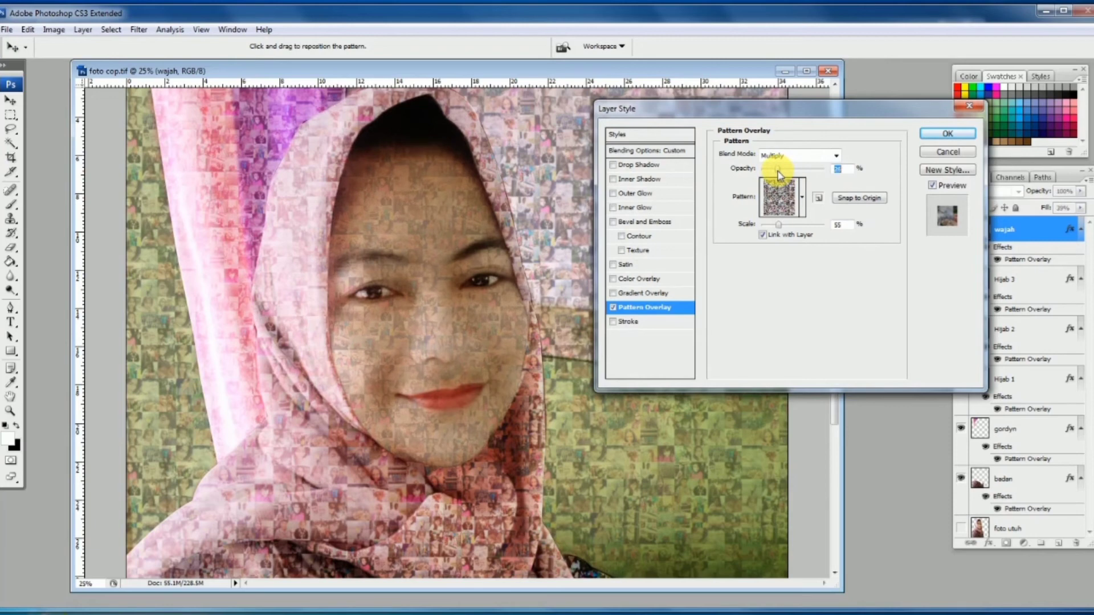
left_click(795, 156)
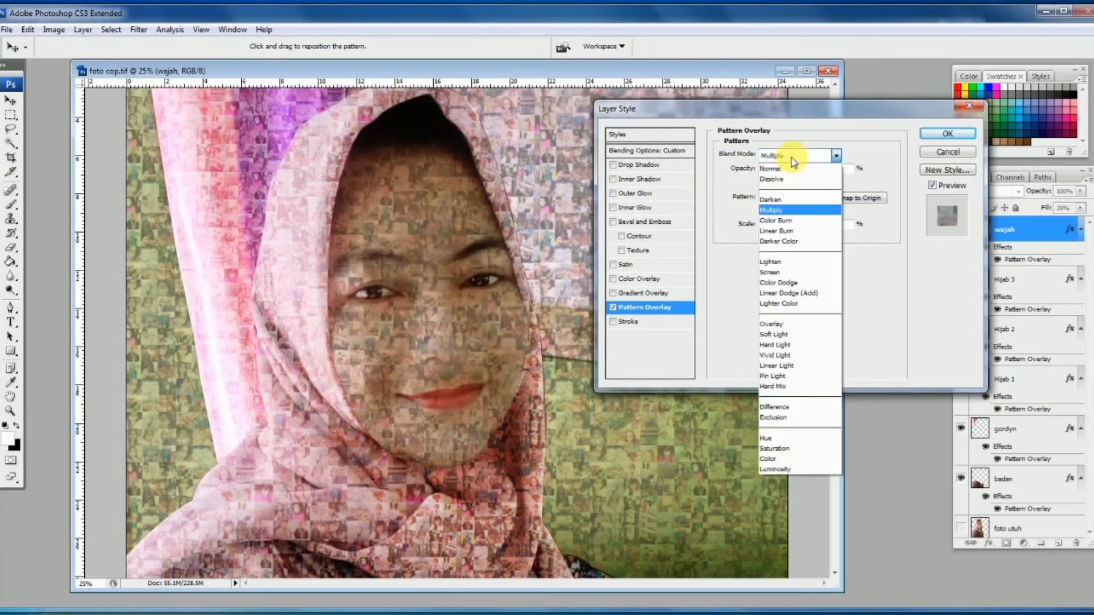
left_click(785, 346)
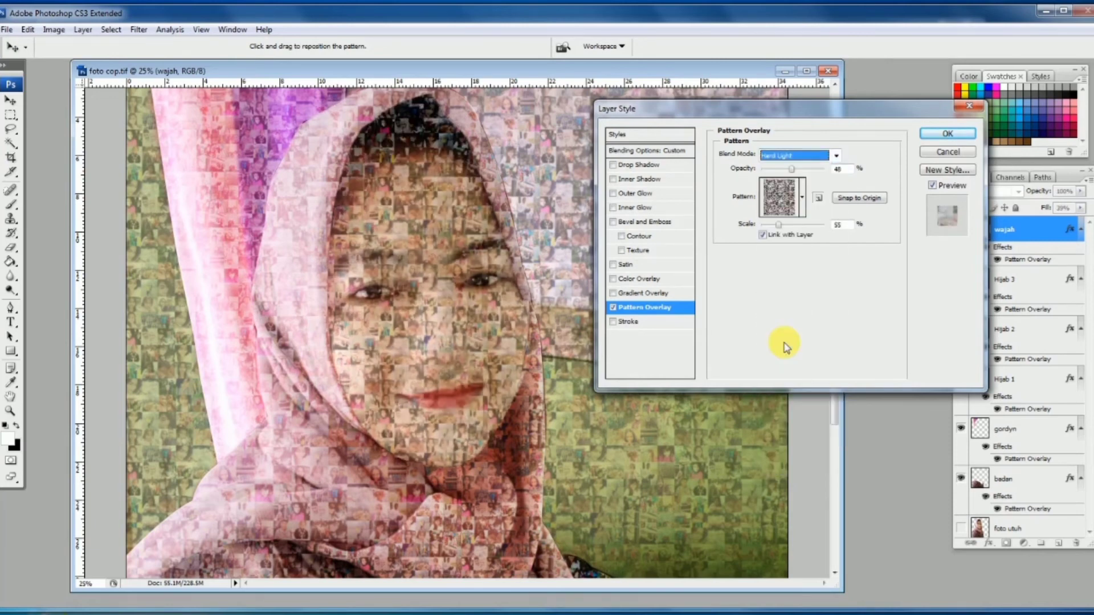
left_click_drag(795, 171, 786, 173)
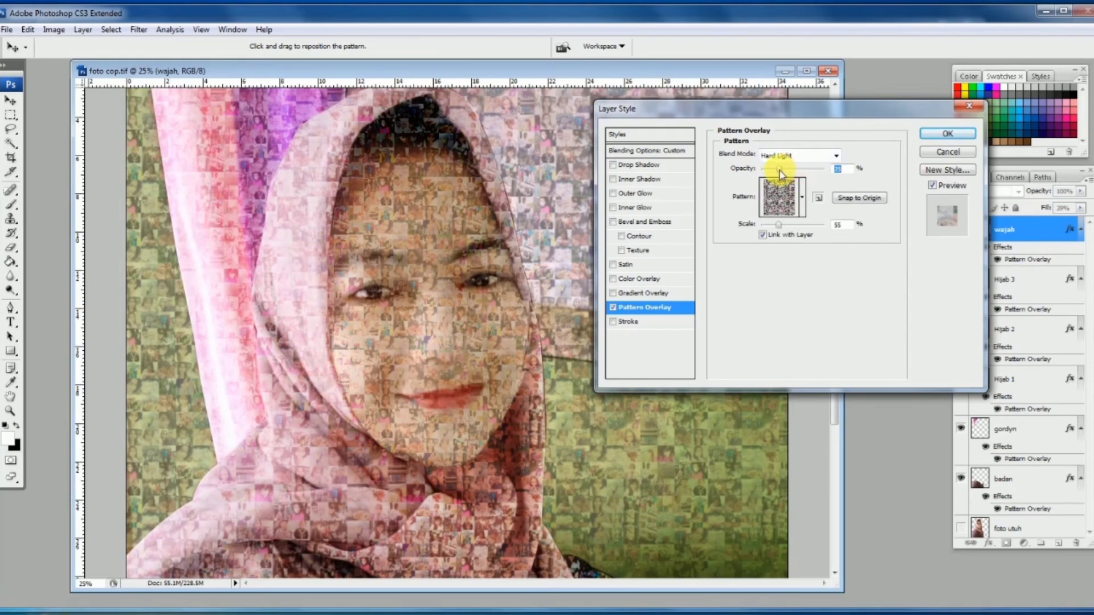
left_click_drag(785, 173, 786, 178)
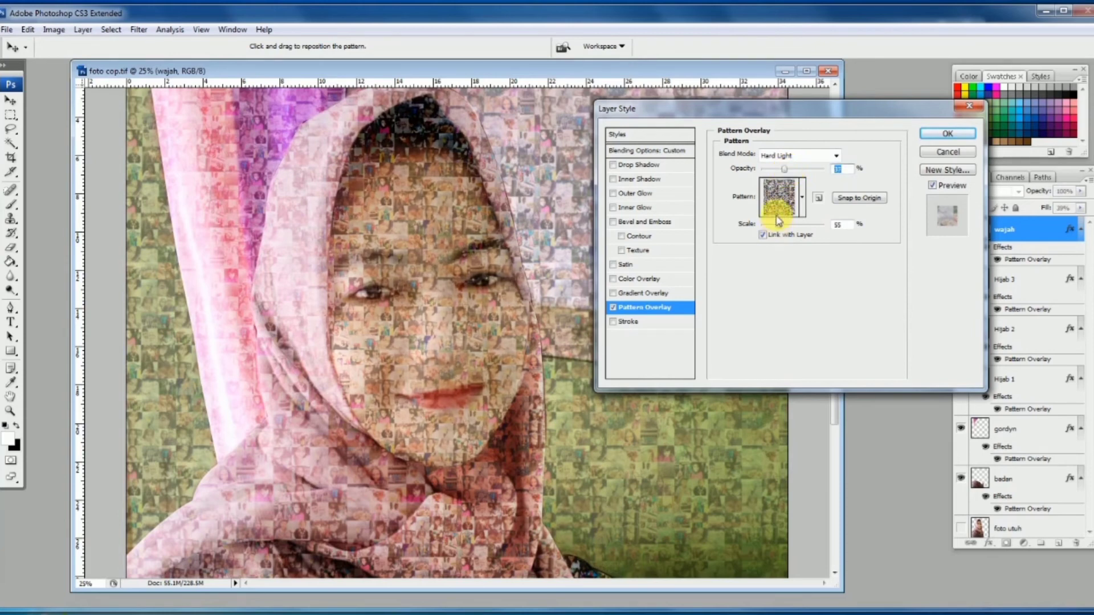
- Switch the overlay to Vivid Light at about 23 opacity, then fade it slightly
left_click(785, 156)
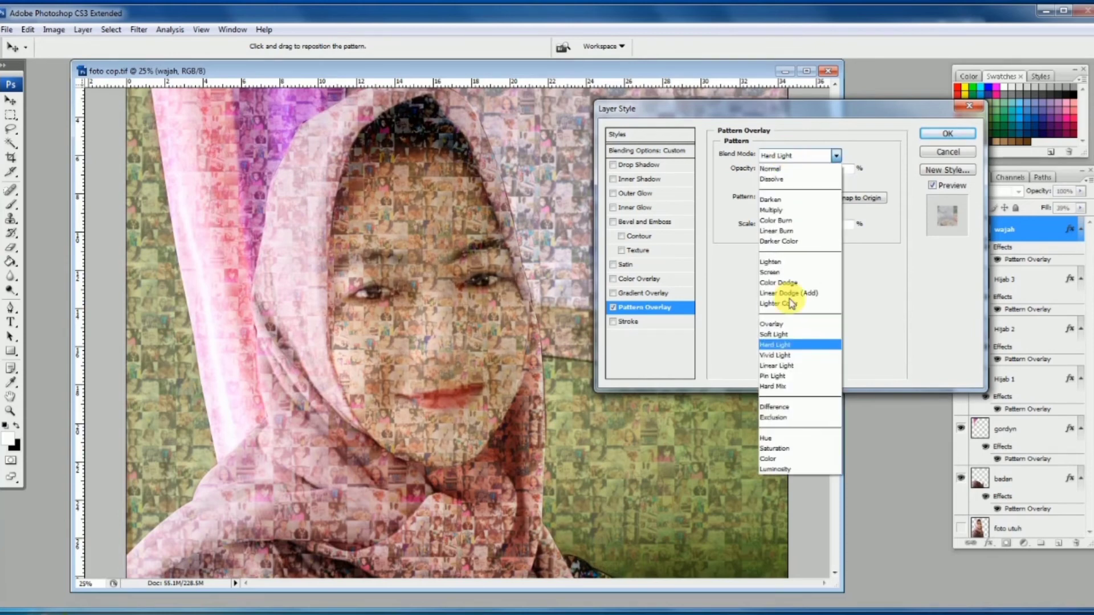
left_click(784, 359)
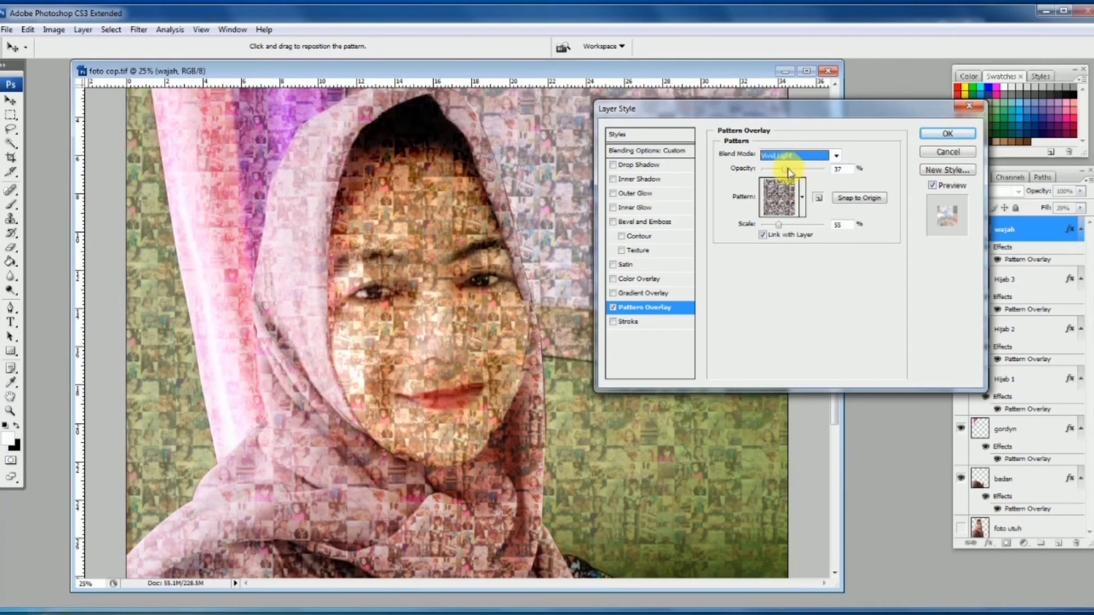
left_click_drag(788, 170, 775, 173)
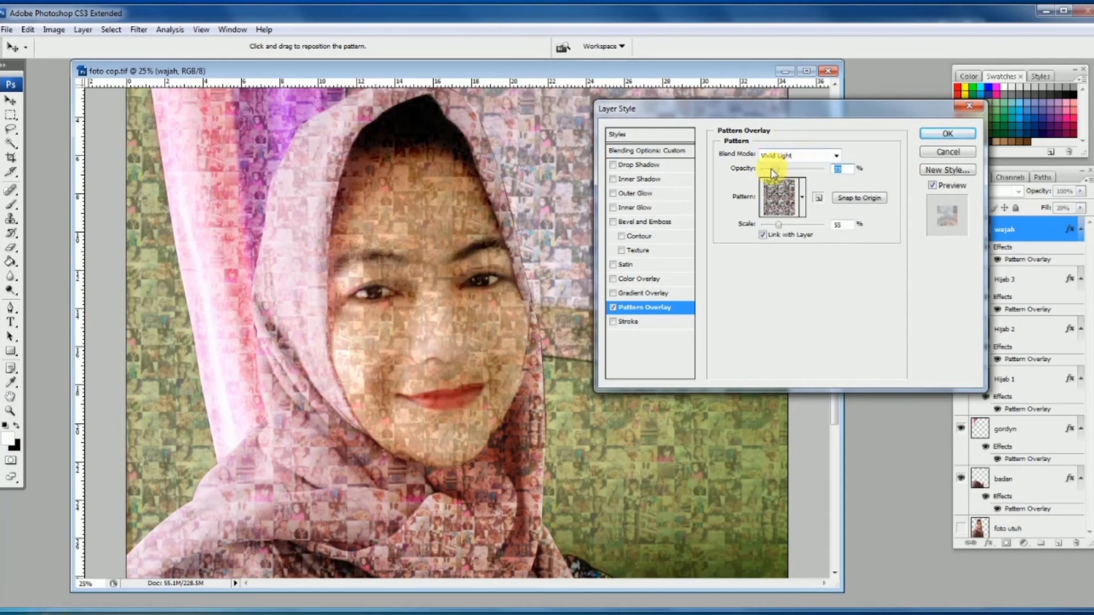
left_click_drag(776, 169, 784, 173)
left_click_drag(774, 173, 772, 171)
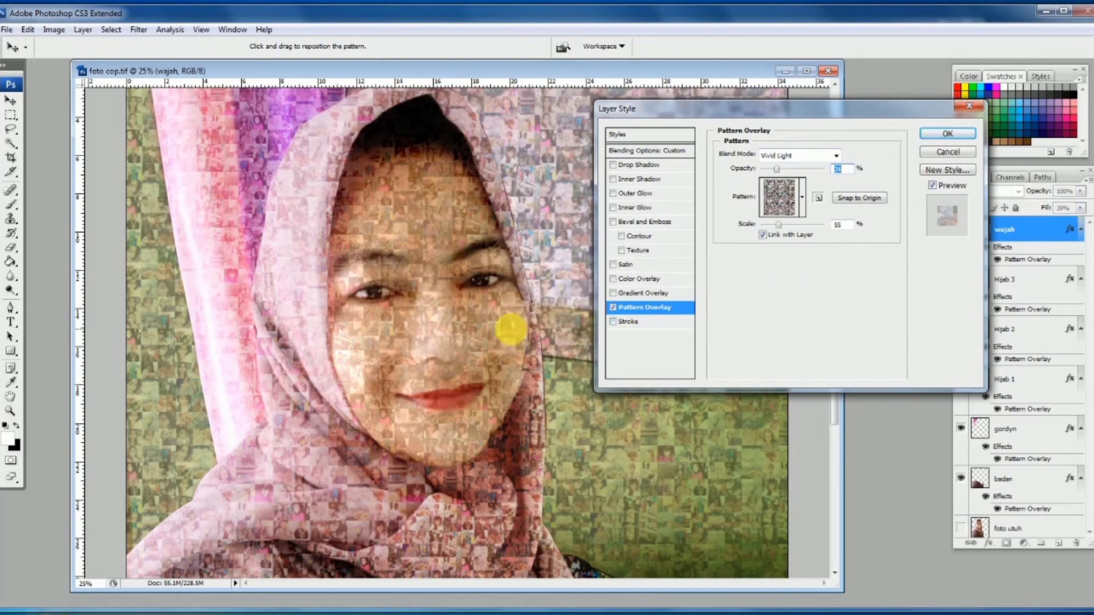
- Settle on Linear Light at about 17 overlay opacity and apply the style
left_click(510, 332, "alt")
left_click(500, 288, "ctrl")
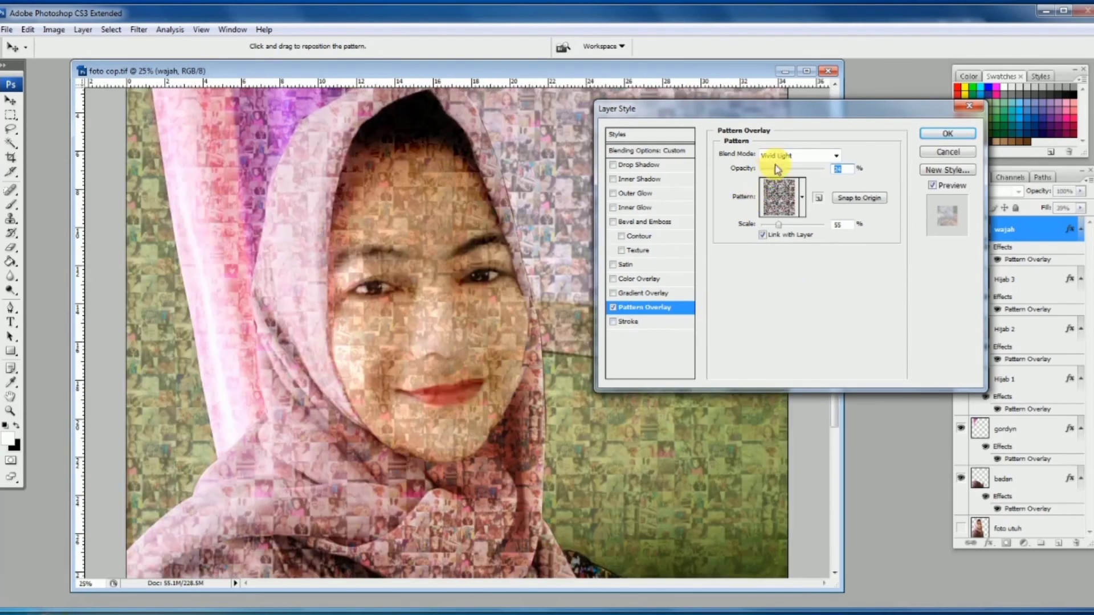
left_click(777, 155)
left_click(776, 365)
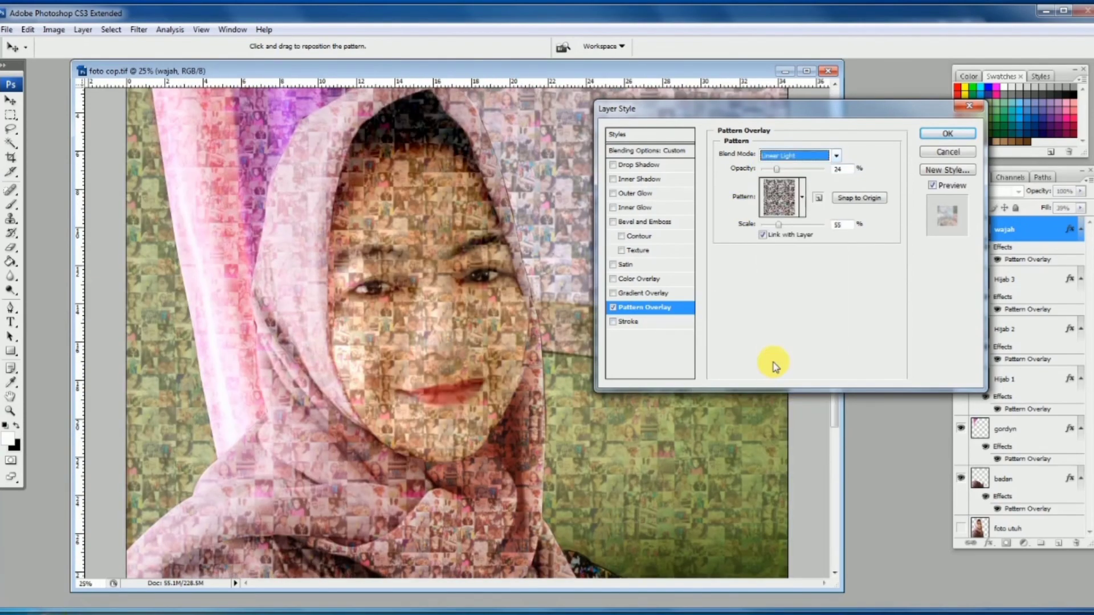
left_click_drag(779, 170, 773, 171)
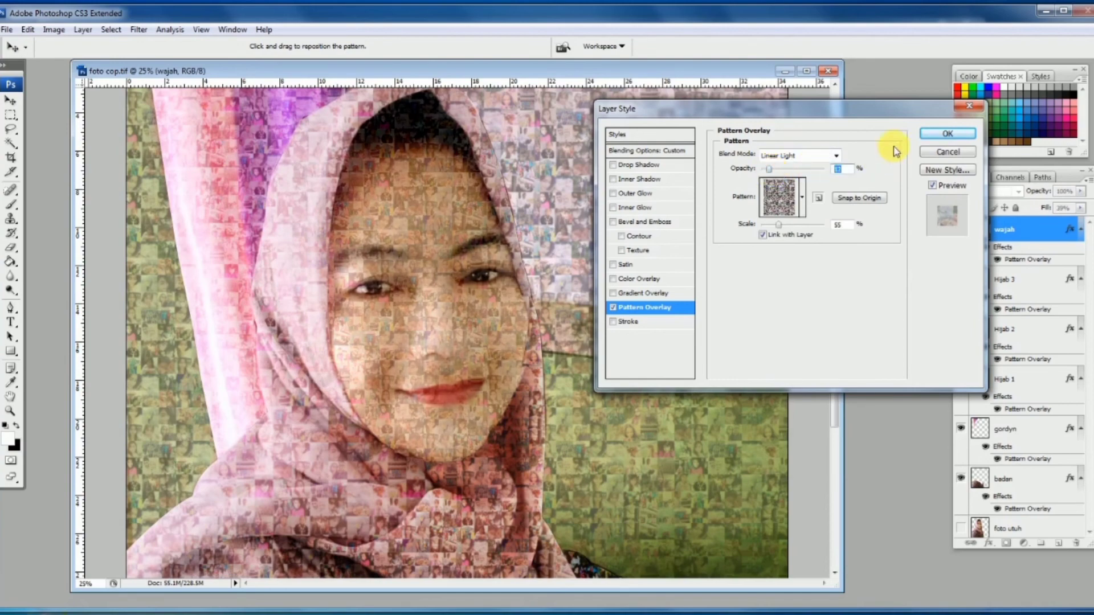
left_click(947, 133)
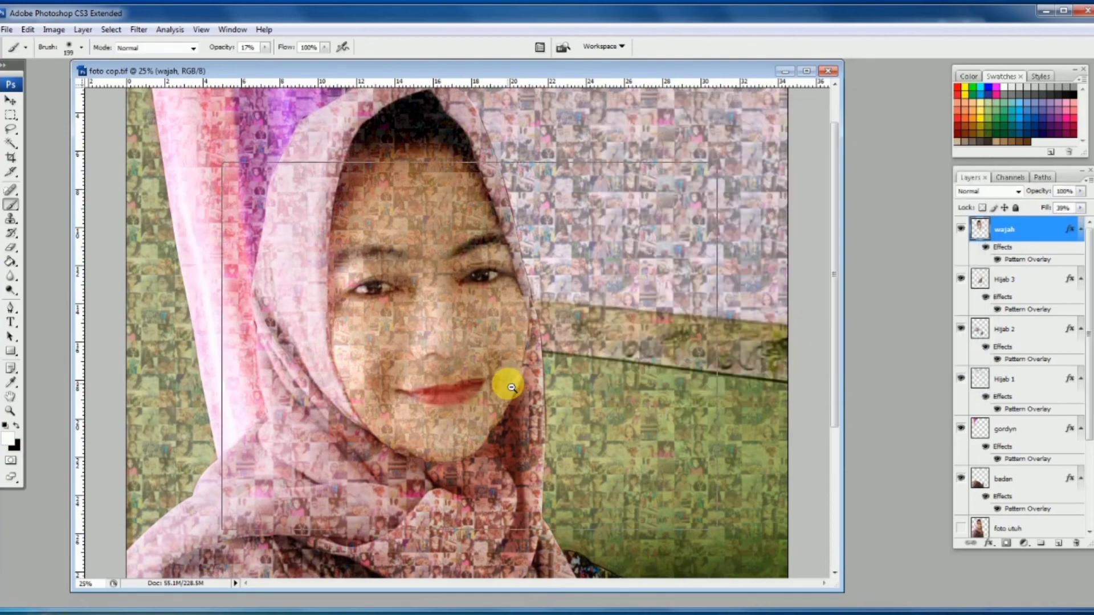
- Fit the whole portrait in the window, then make foto utuh visible and active
key("ctrl+minus")
key("ctrl+minus")
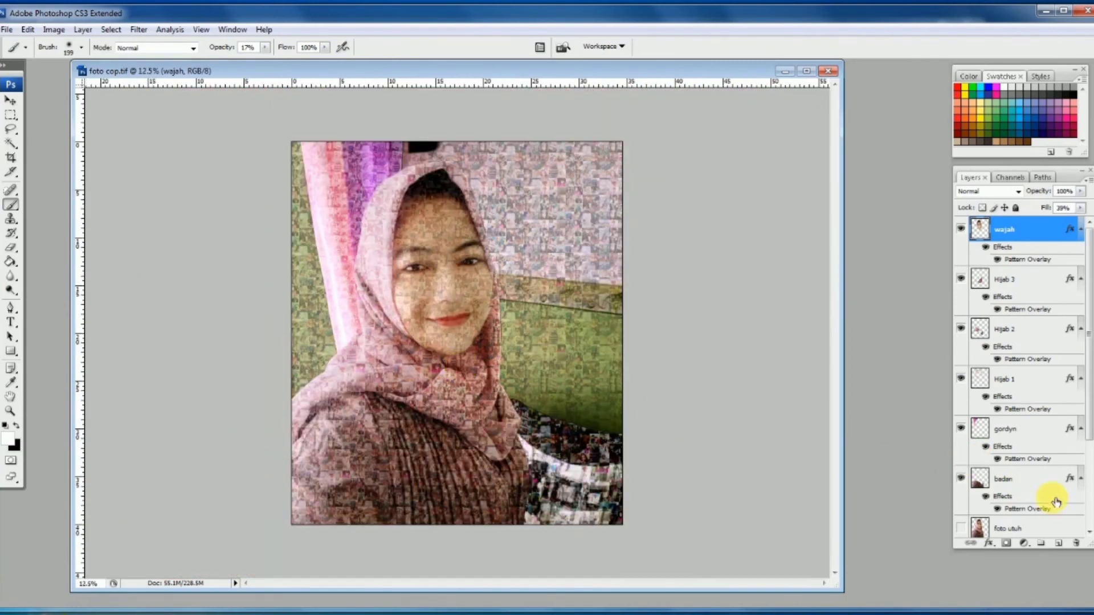
scroll(1077, 496, "down", 3)
scroll(1077, 502, "down", 1)
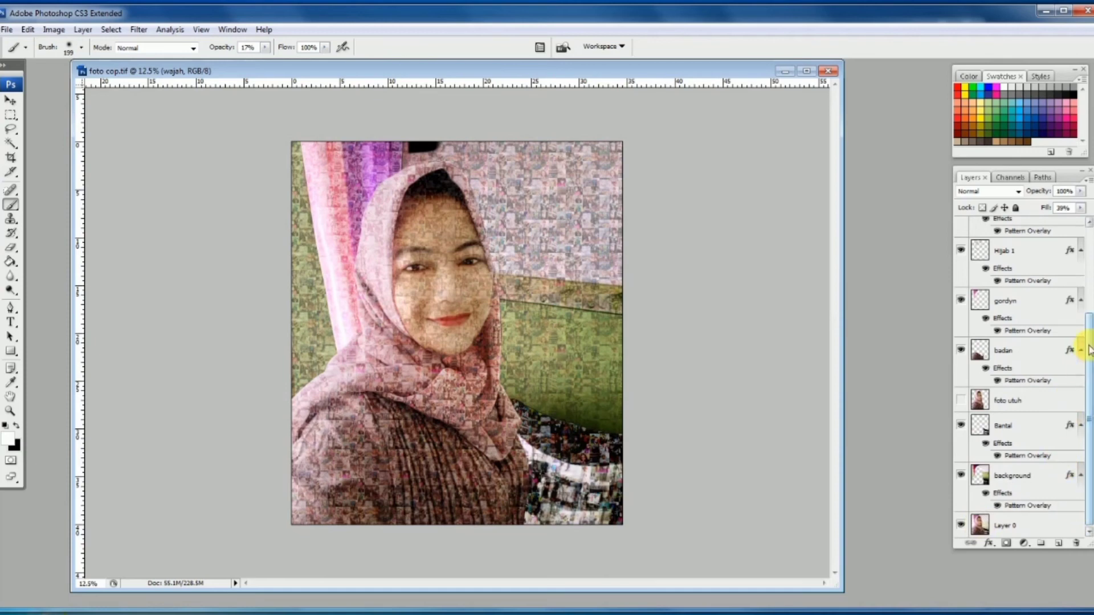
left_click(961, 402)
left_click(1021, 405)
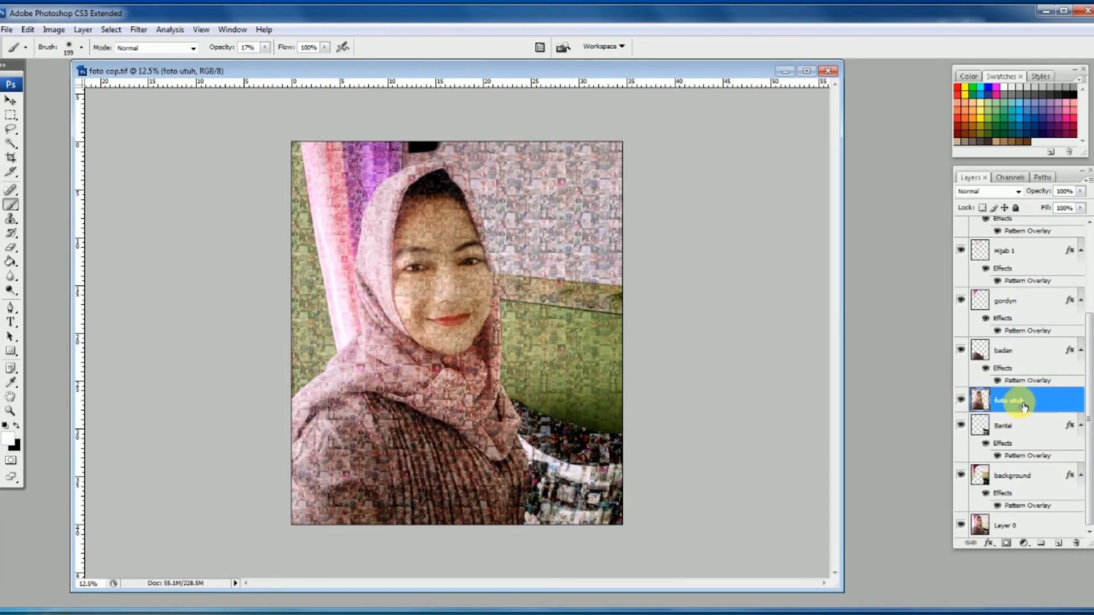
- Give foto utuh a drop shadow with its own angle, distance and size 54, placed below Hijab 1
double_click(1078, 402)
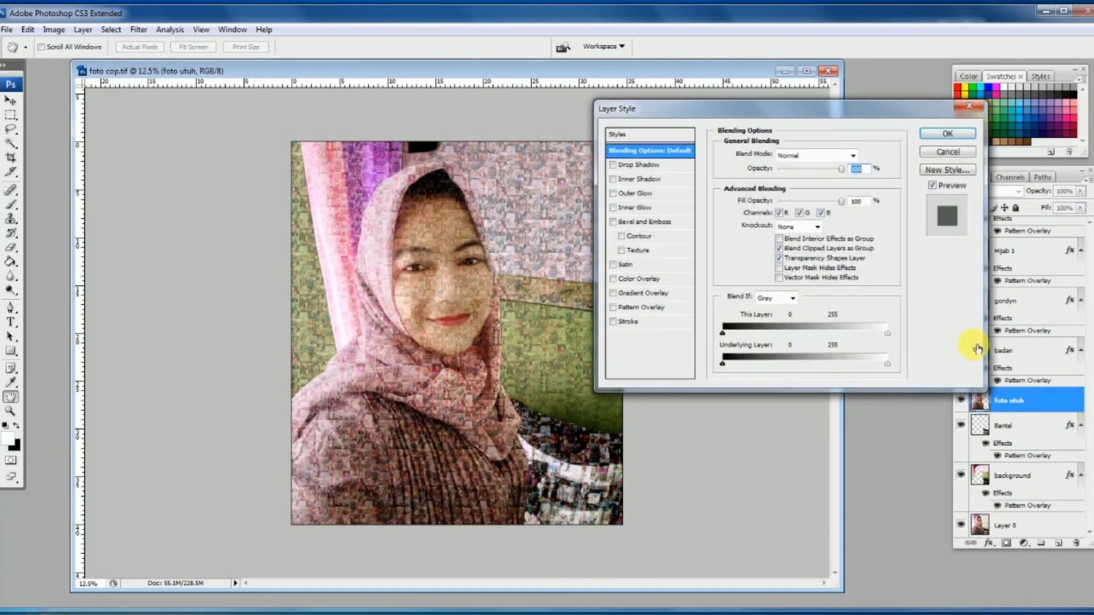
left_click(642, 166)
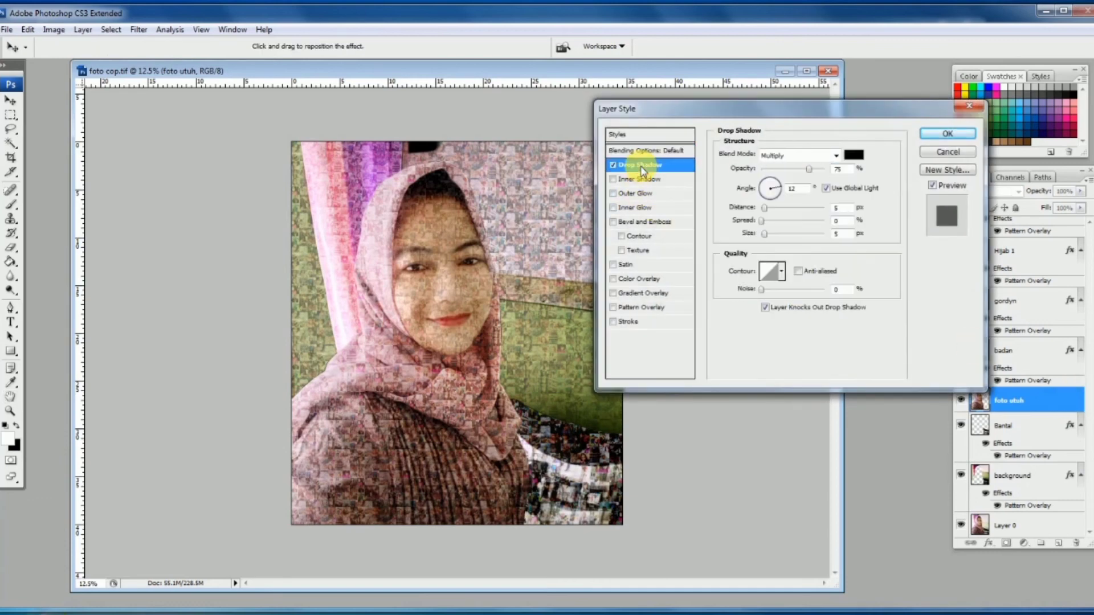
left_click(826, 189)
left_click_drag(408, 302, 402, 304)
left_click(793, 228)
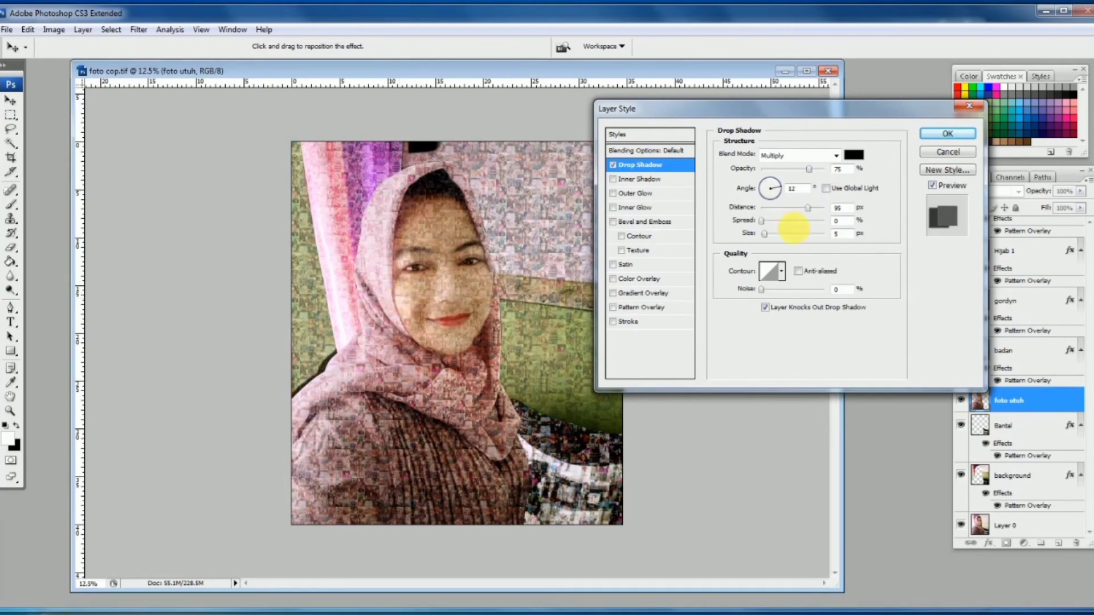
left_click_drag(767, 235, 777, 233)
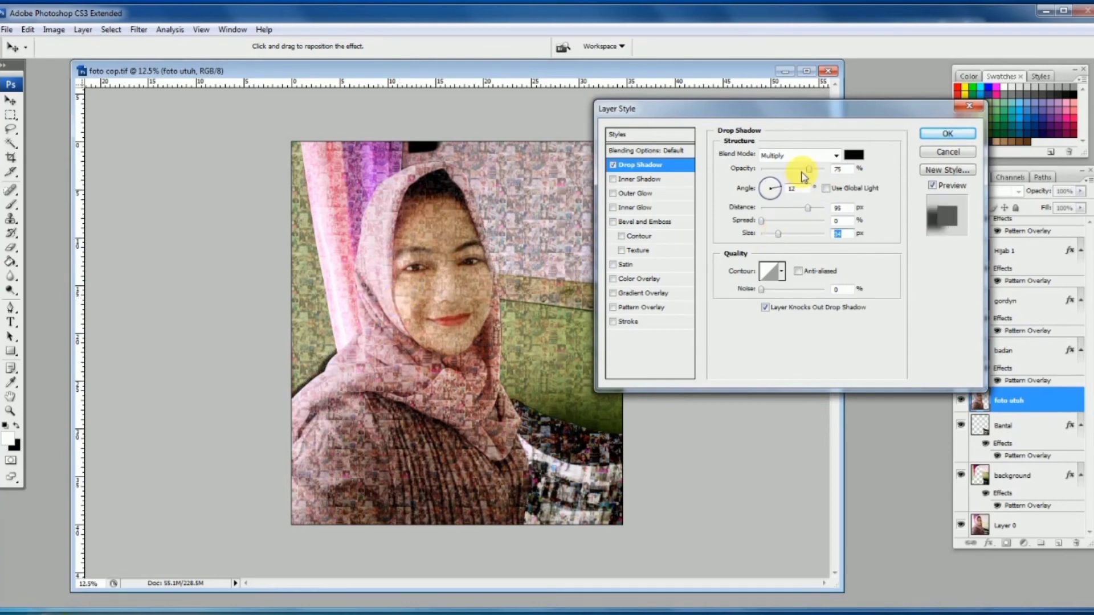
left_click(929, 134)
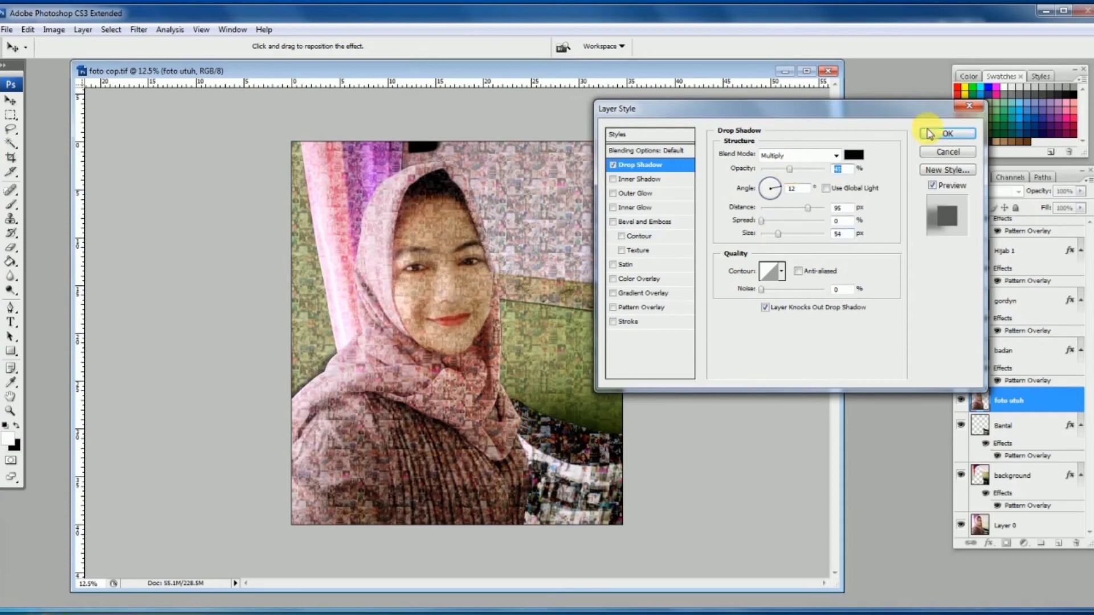
left_click_drag(1020, 402, 1026, 292)
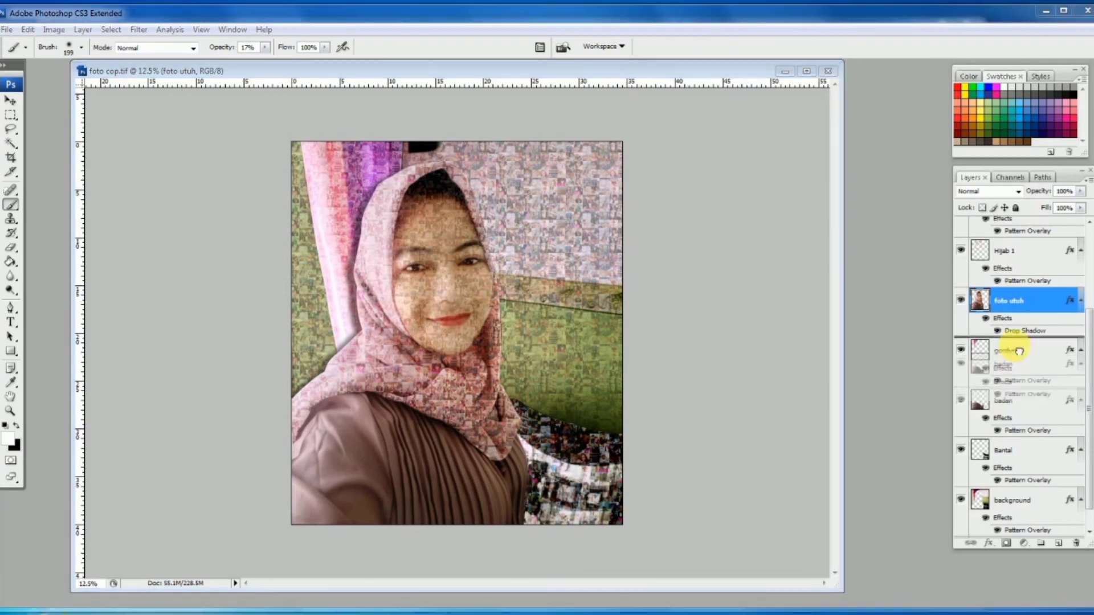
- Move badan back above foto utuh and lower foto utuh's drop shadow opacity
left_click_drag(1009, 406, 1019, 301)
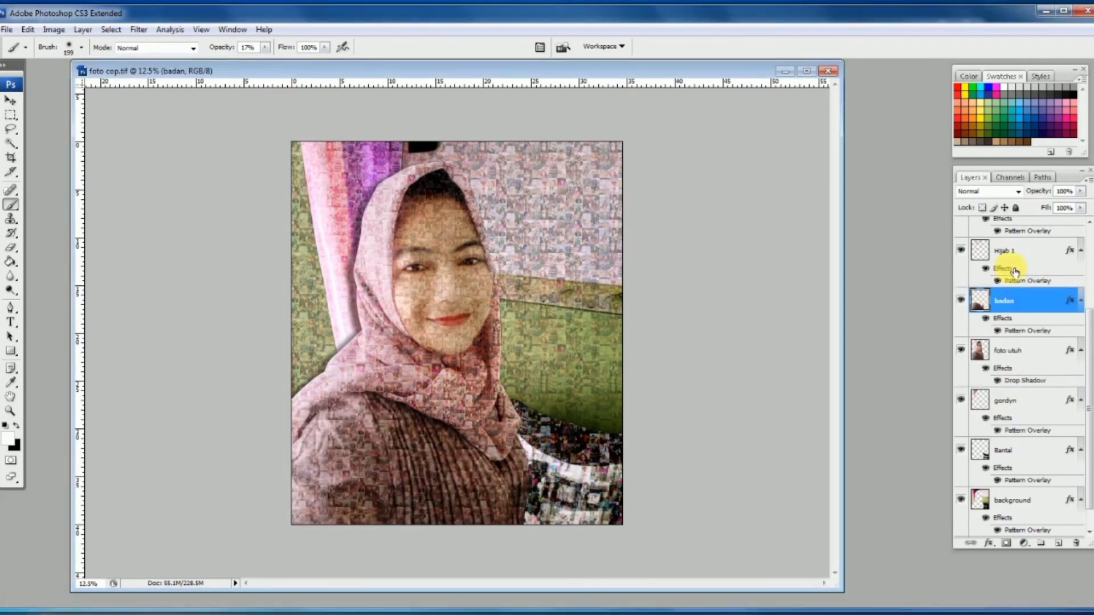
double_click(981, 350)
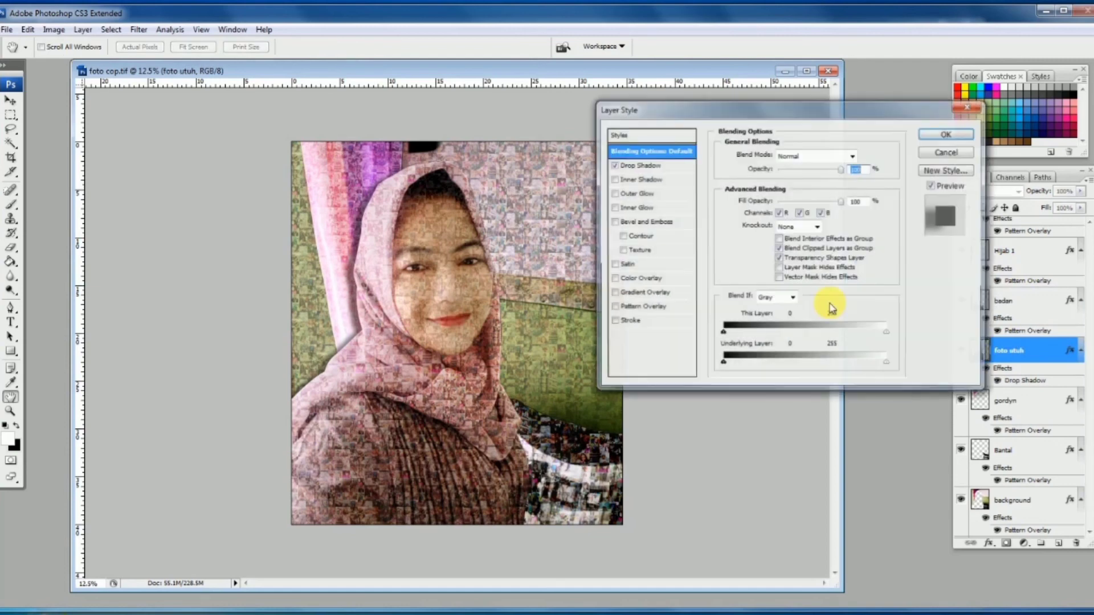
left_click(639, 166)
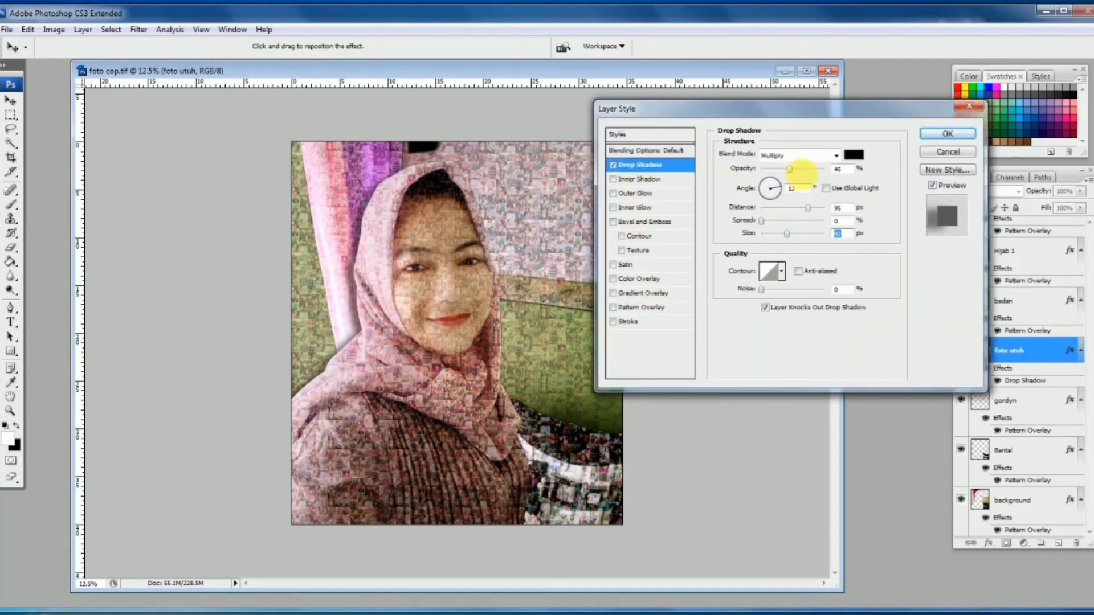
left_click_drag(782, 173, 774, 173)
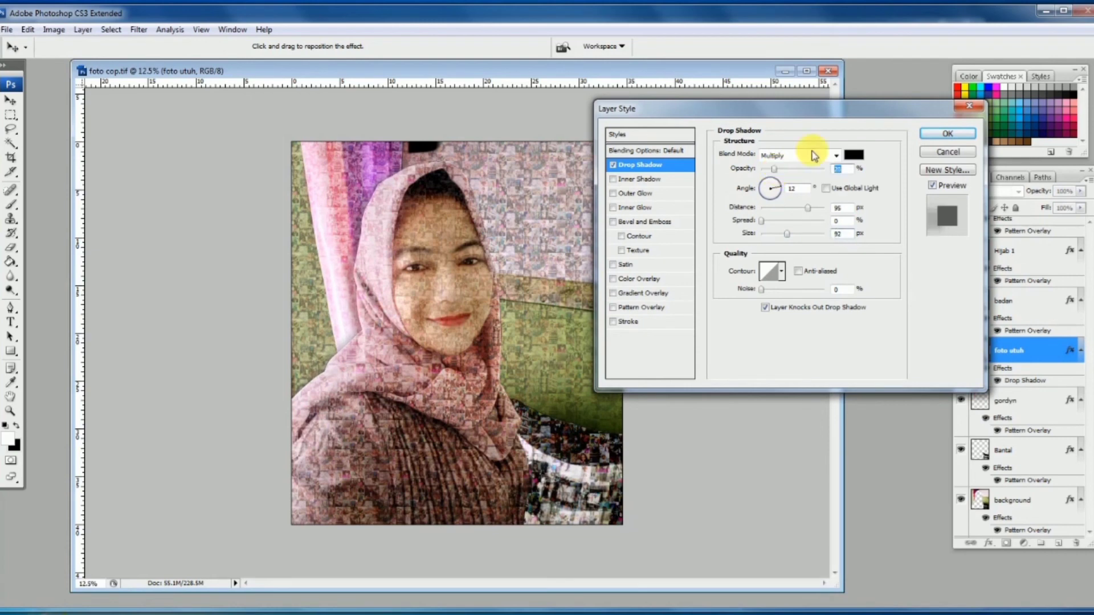
left_click(940, 136)
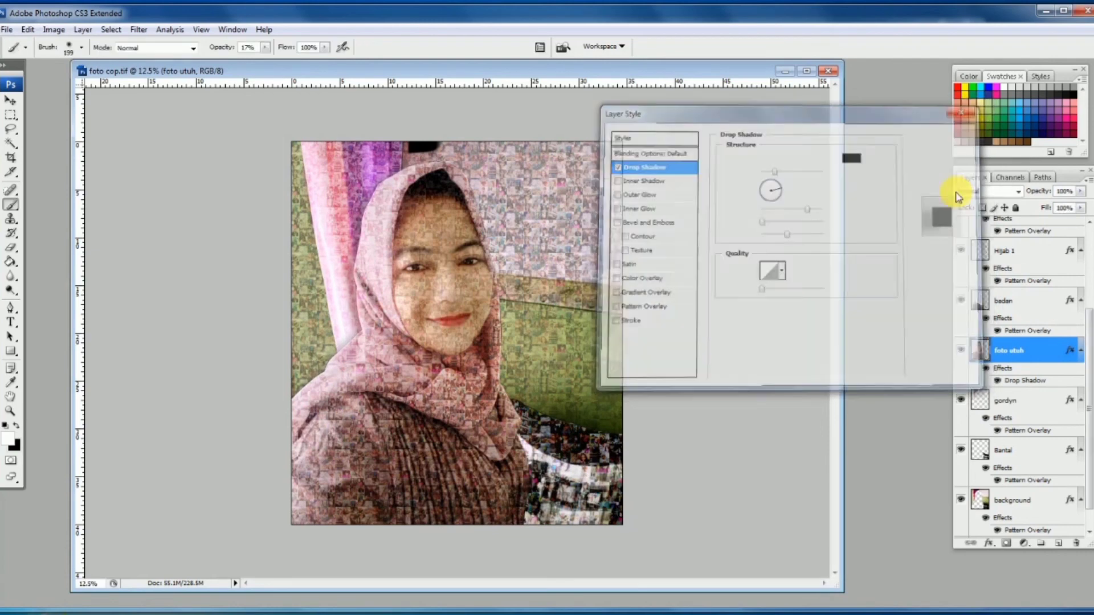
- Add a drop shadow to gordyn with size about 128 and reduced opacity
double_click(983, 402)
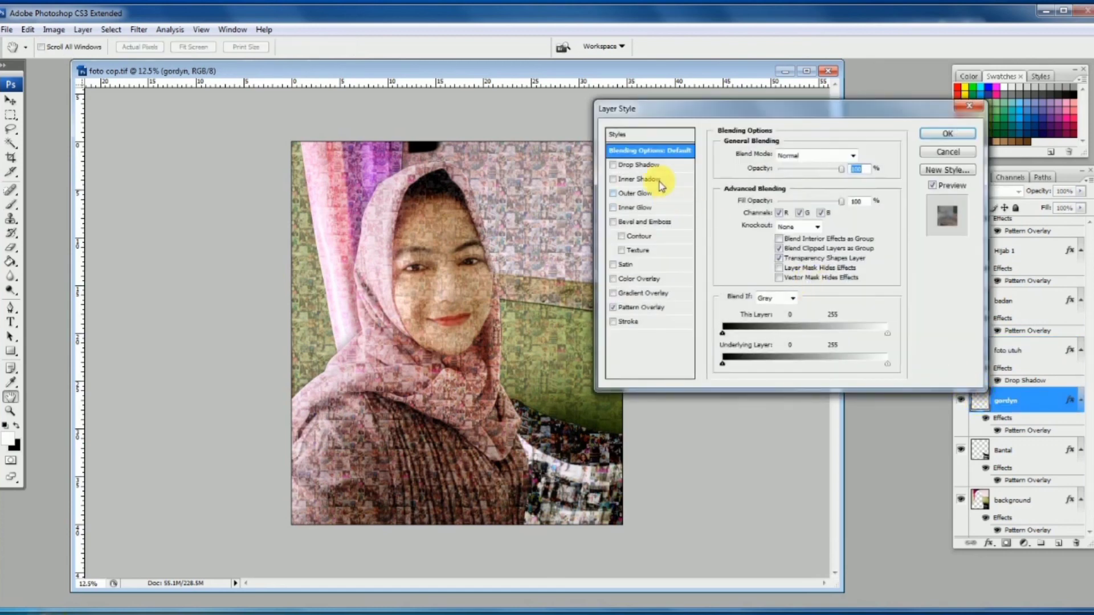
left_click(650, 165)
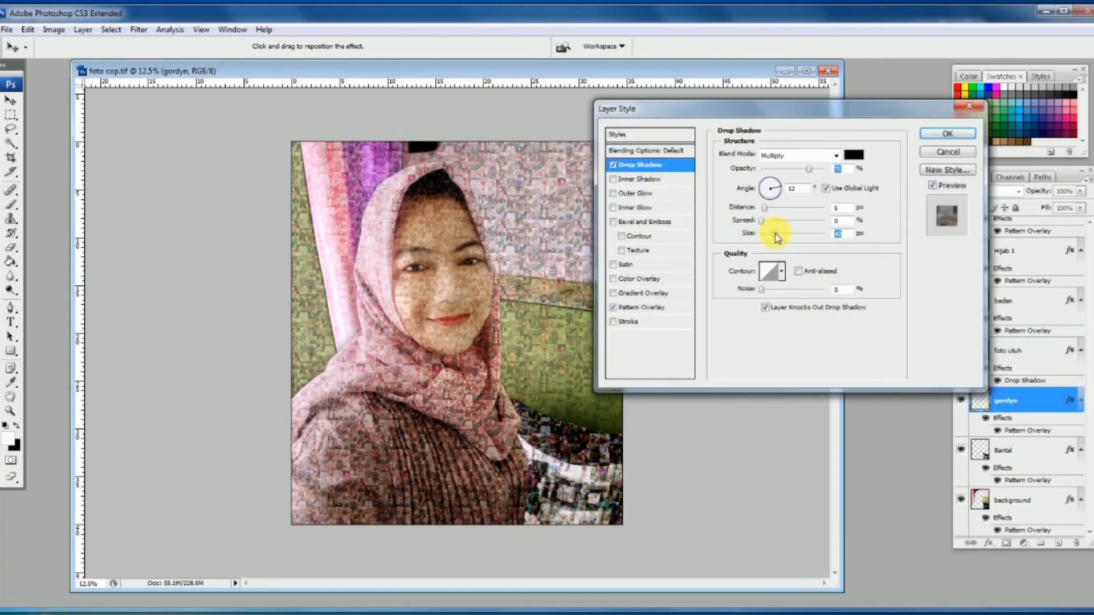
left_click_drag(776, 234, 796, 233)
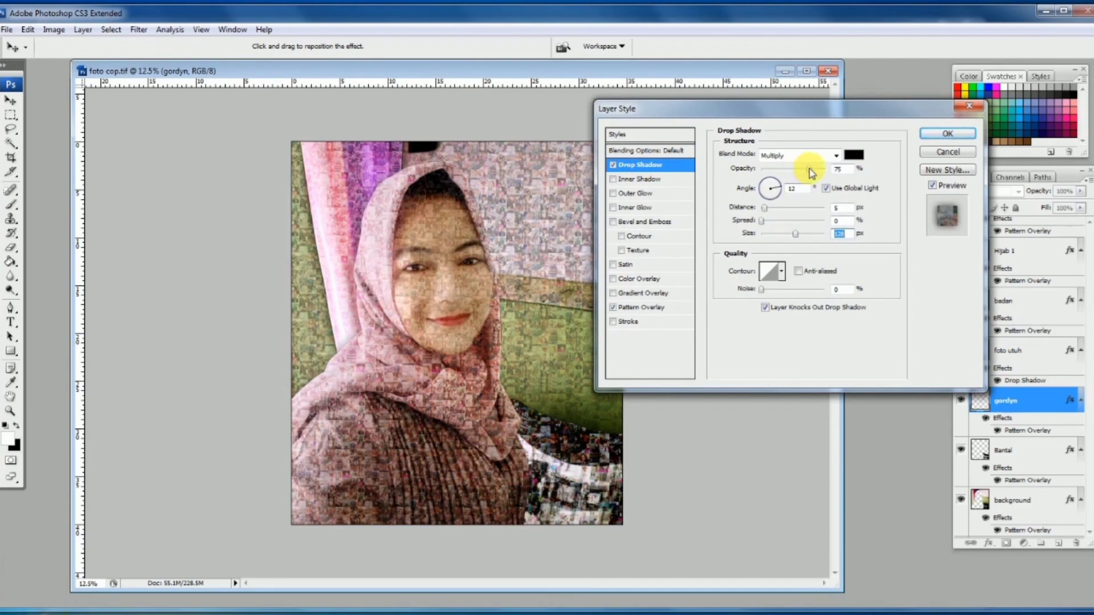
left_click_drag(810, 170, 793, 170)
left_click(945, 133)
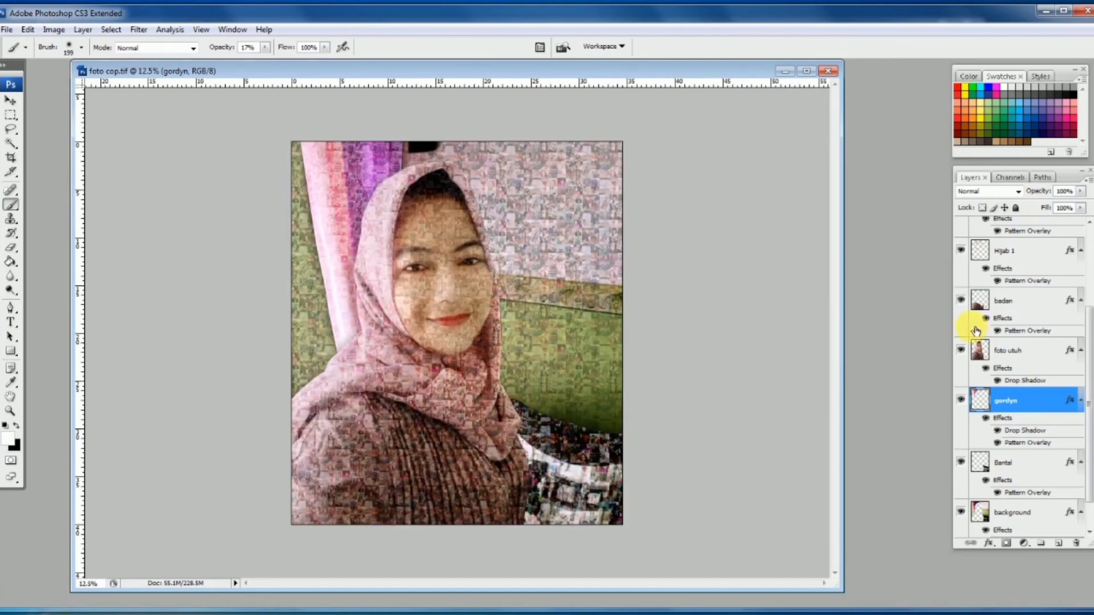
- Flatten the image into one Background and slightly brighten the midtones with Curves
left_click(1087, 181)
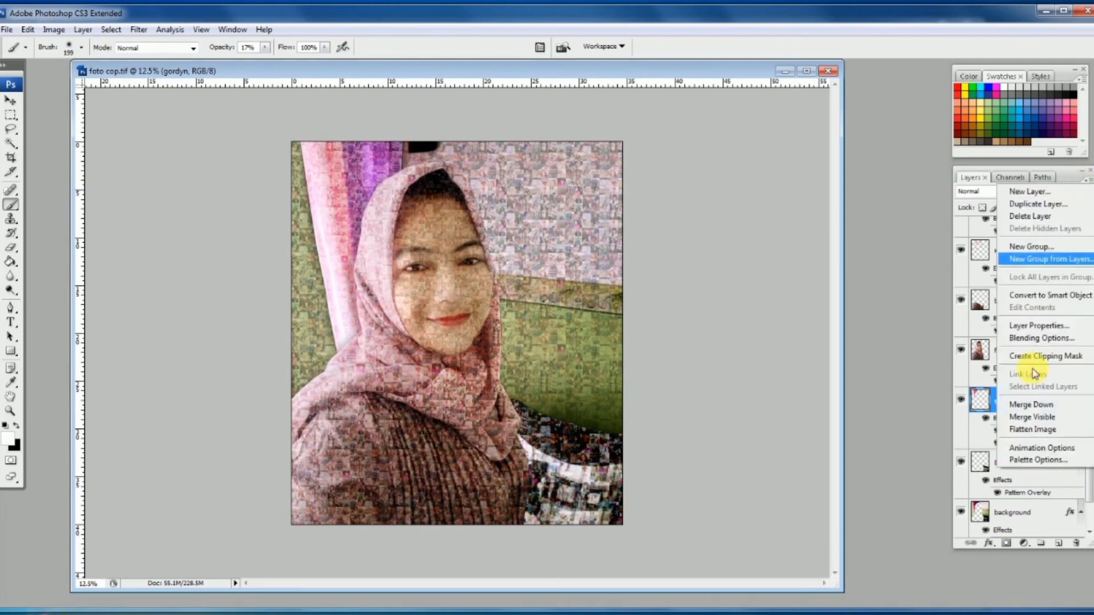
left_click(1024, 434)
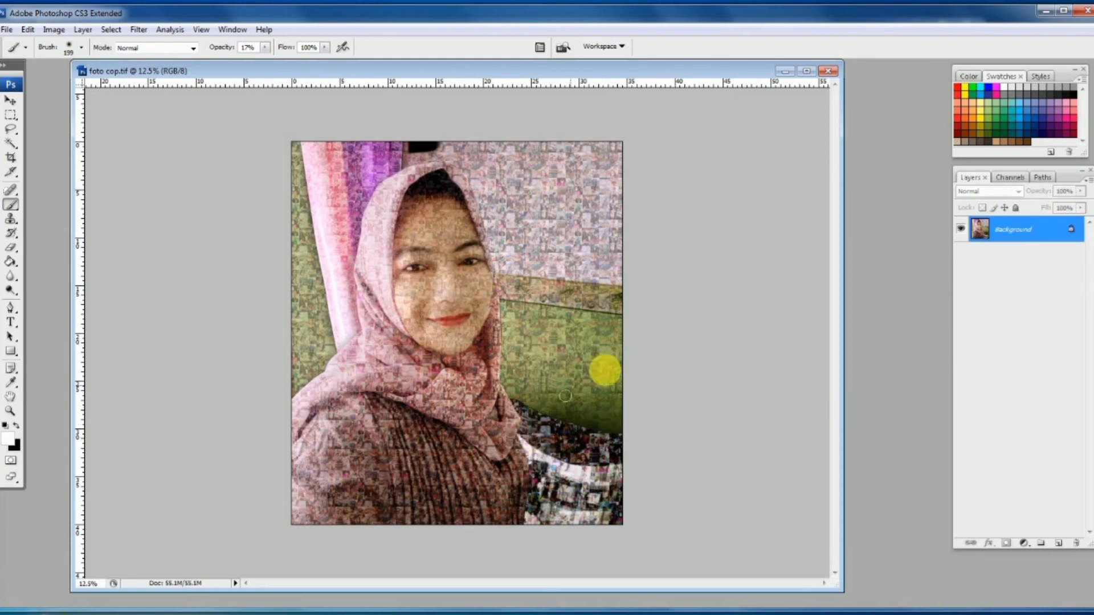
key("ctrl+m")
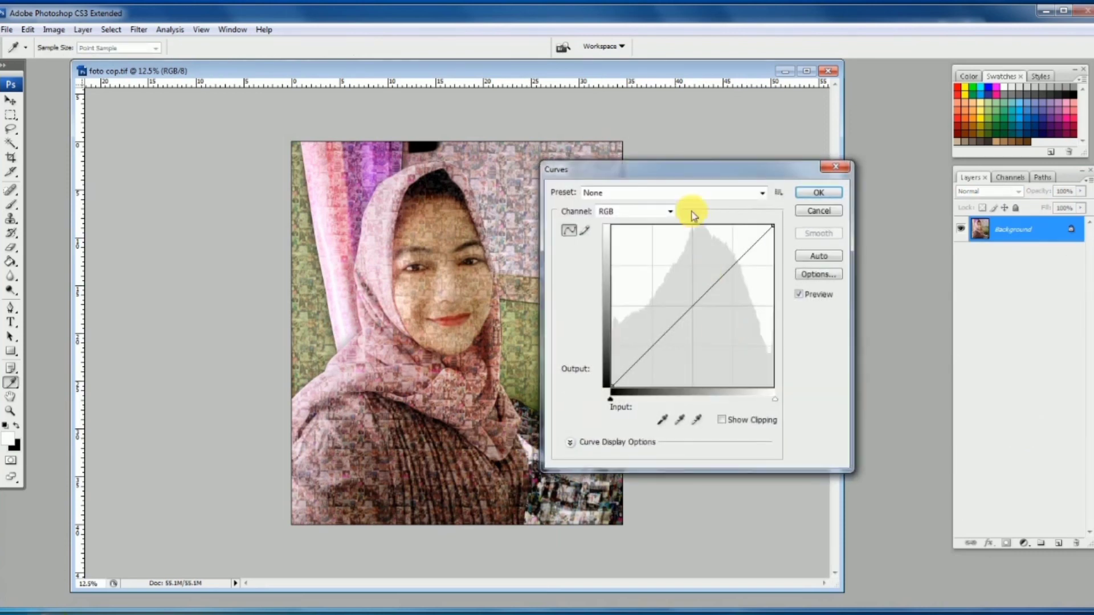
left_click_drag(706, 171, 839, 194)
left_click_drag(832, 323, 829, 319)
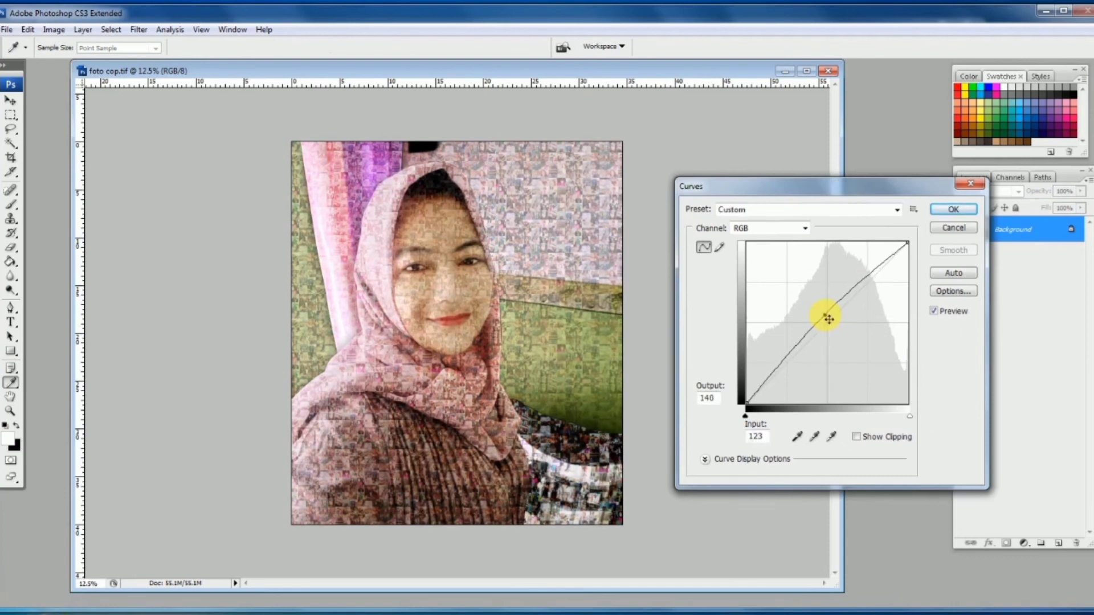
left_click(936, 215)
key("b")
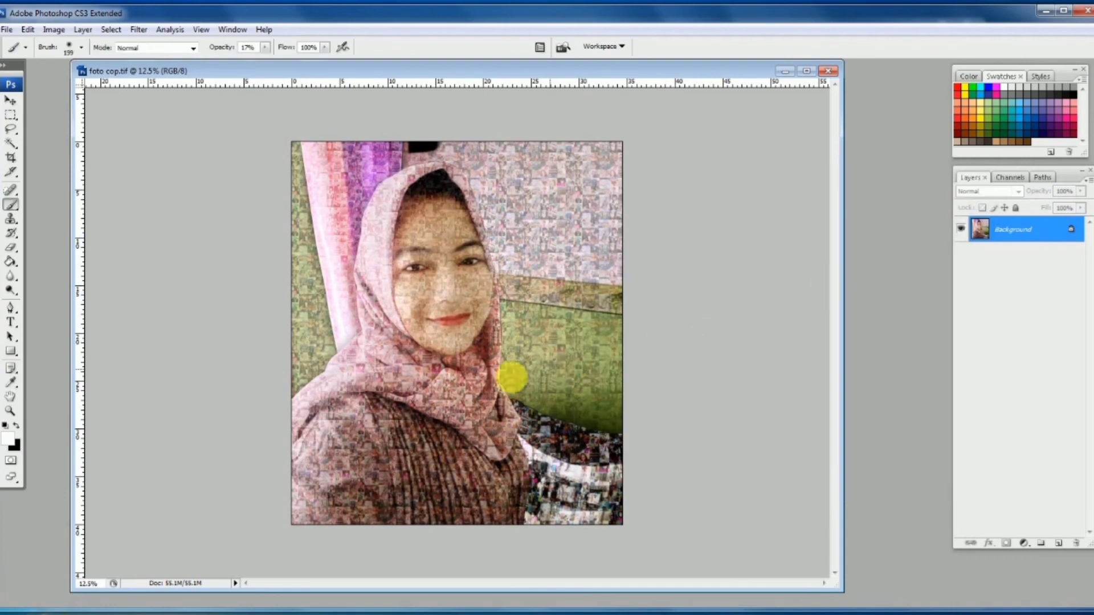
left_click(471, 390, "ctrl")
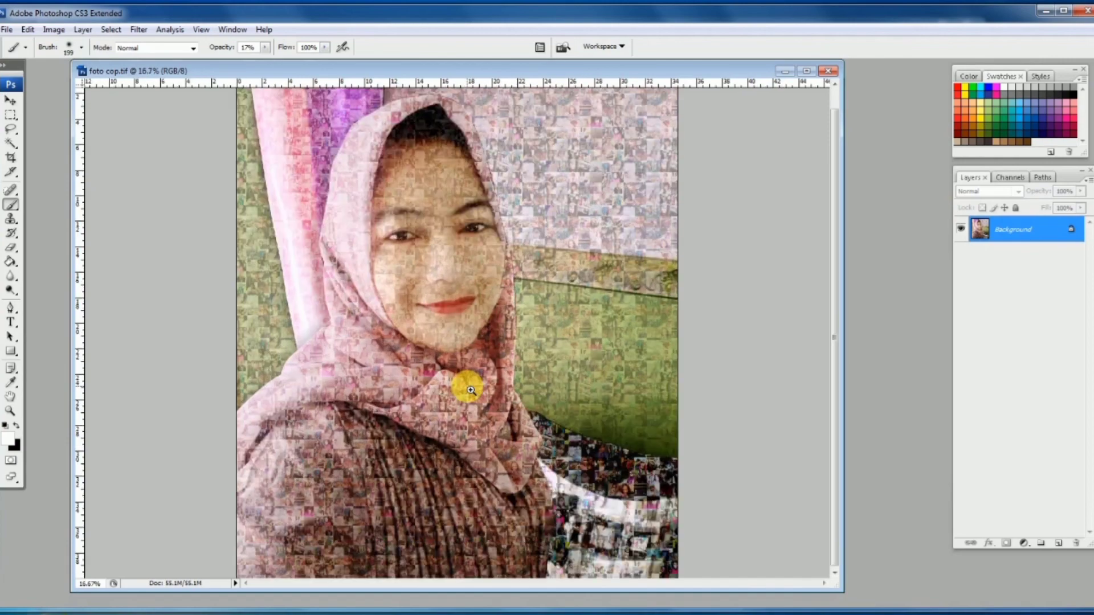
left_click(460, 355, "ctrl")
left_click(465, 358, "alt")
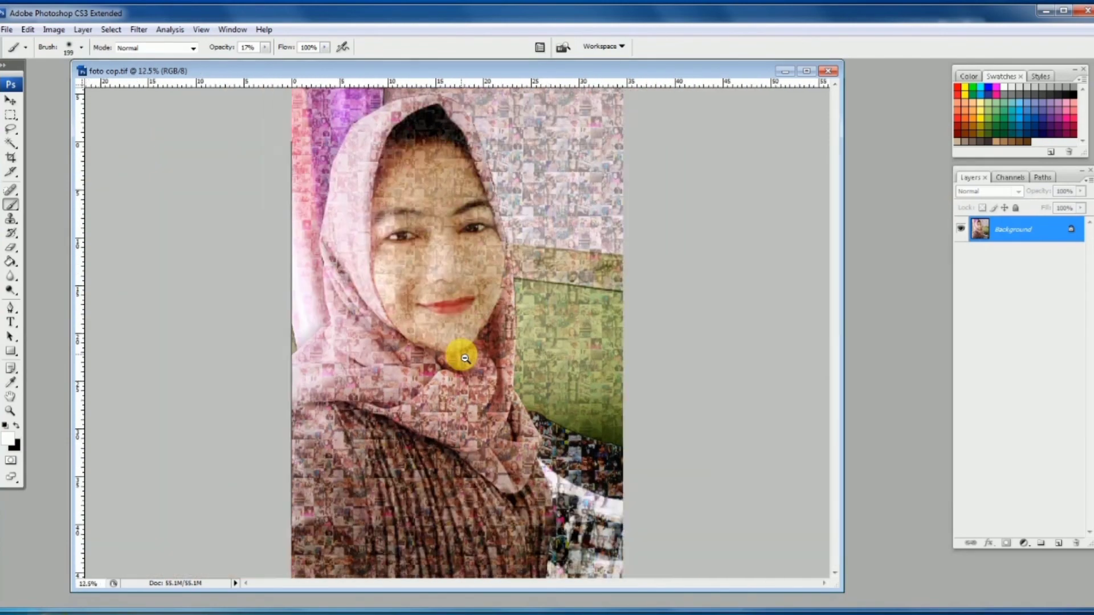
left_click(465, 354, "alt")
left_click(466, 347, "ctrl")
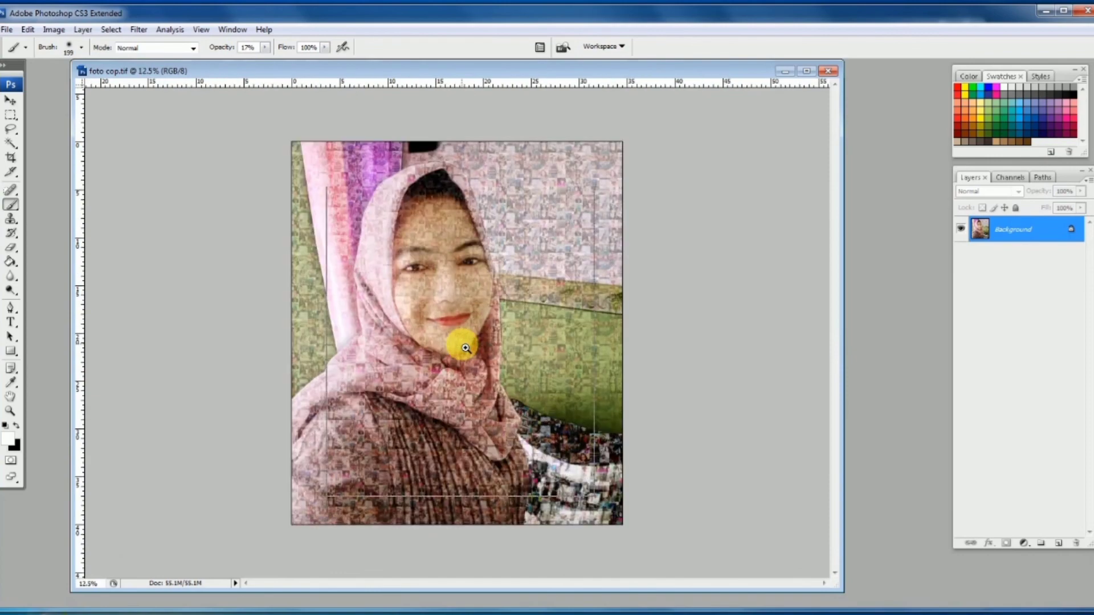
left_click(466, 348, "ctrl")
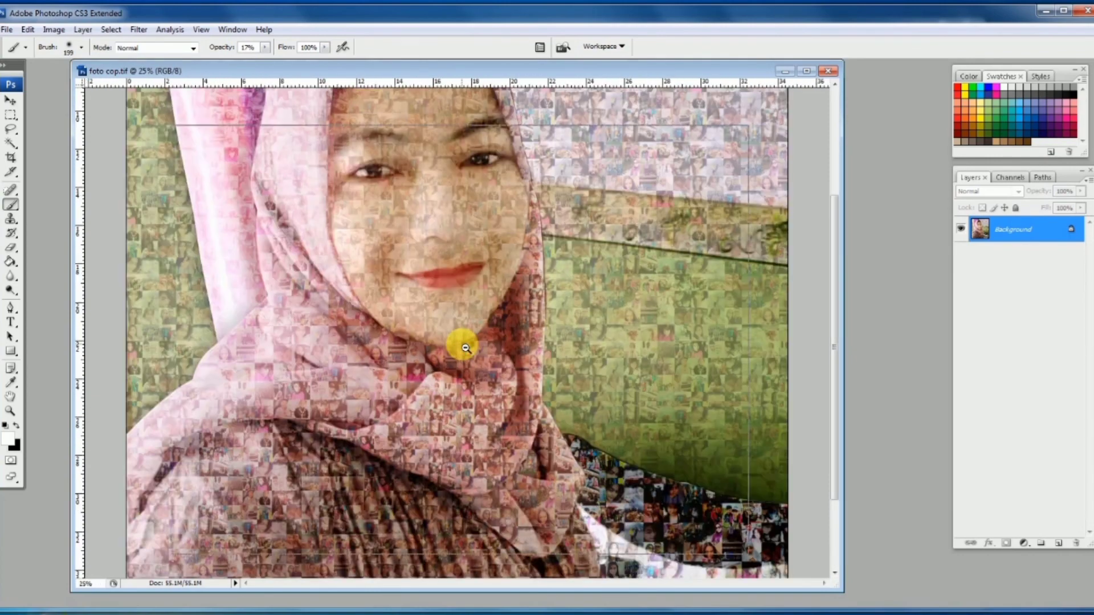
left_click(465, 348, "alt")
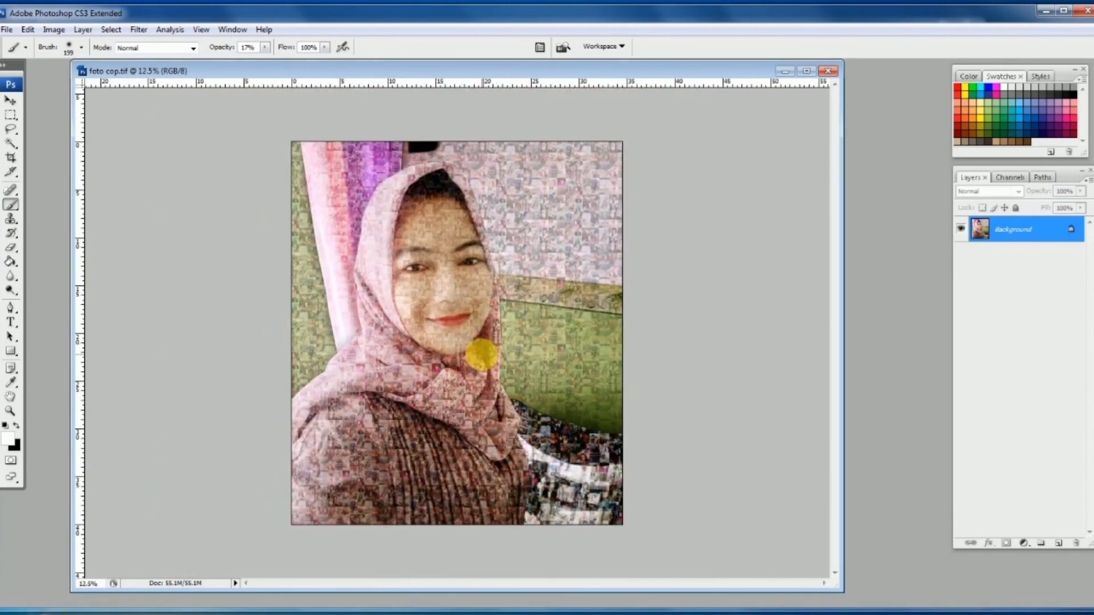
left_click(481, 354, "ctrl")
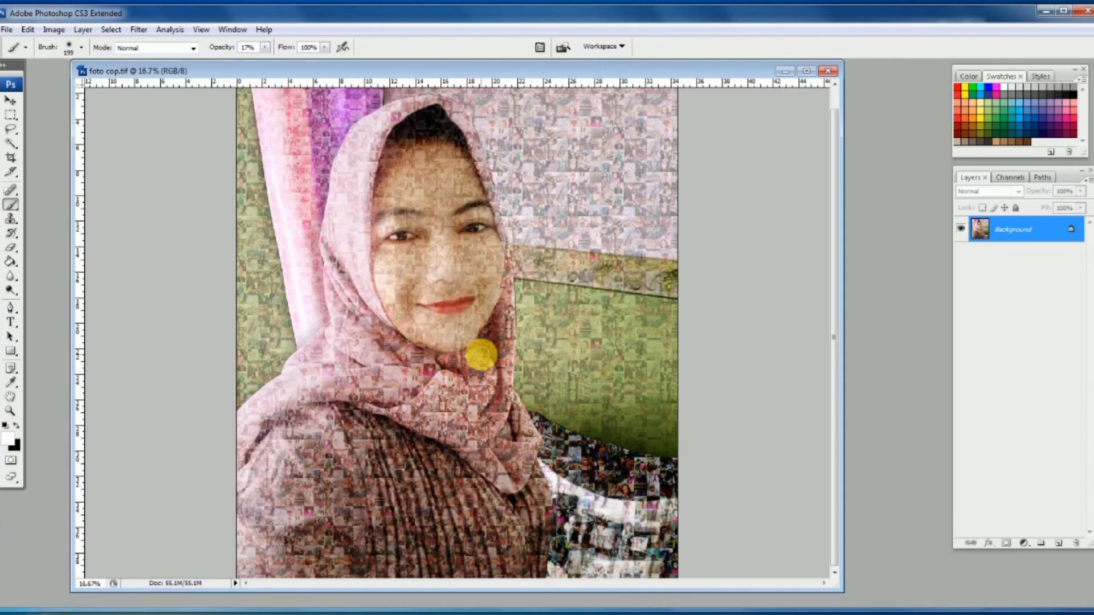